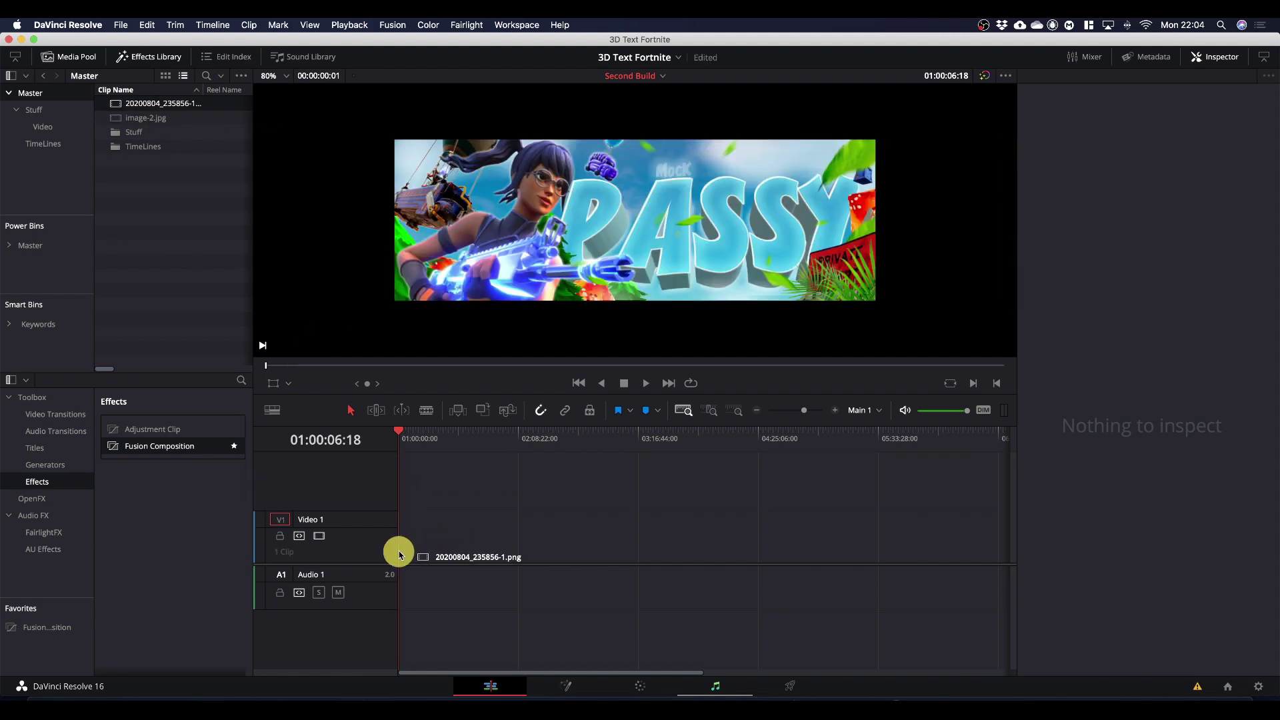
Step: Drag 20200804_235856-1.png to the start of Video 1, fit the timeline, and park the playhead at 01:00:01:00
left_click_drag(844, 534, 480, 560)
key("shift+z")
left_click(514, 444)
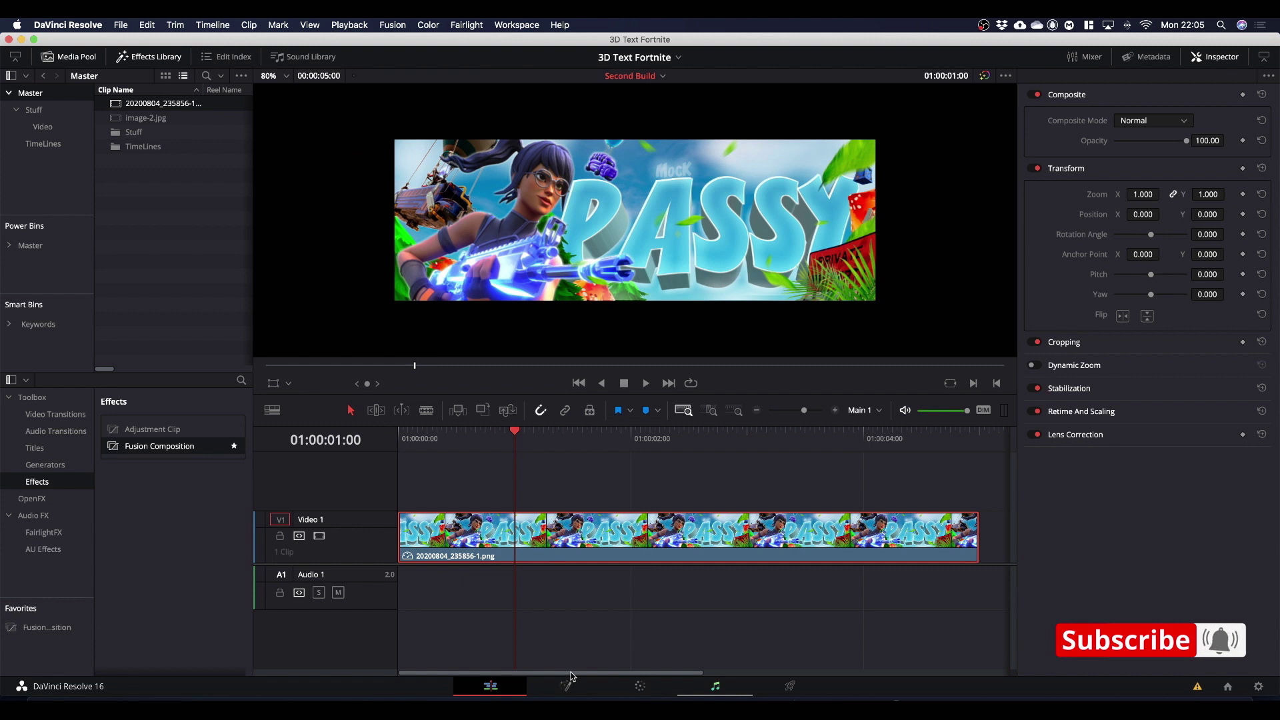
left_click_drag(570, 675, 838, 667)
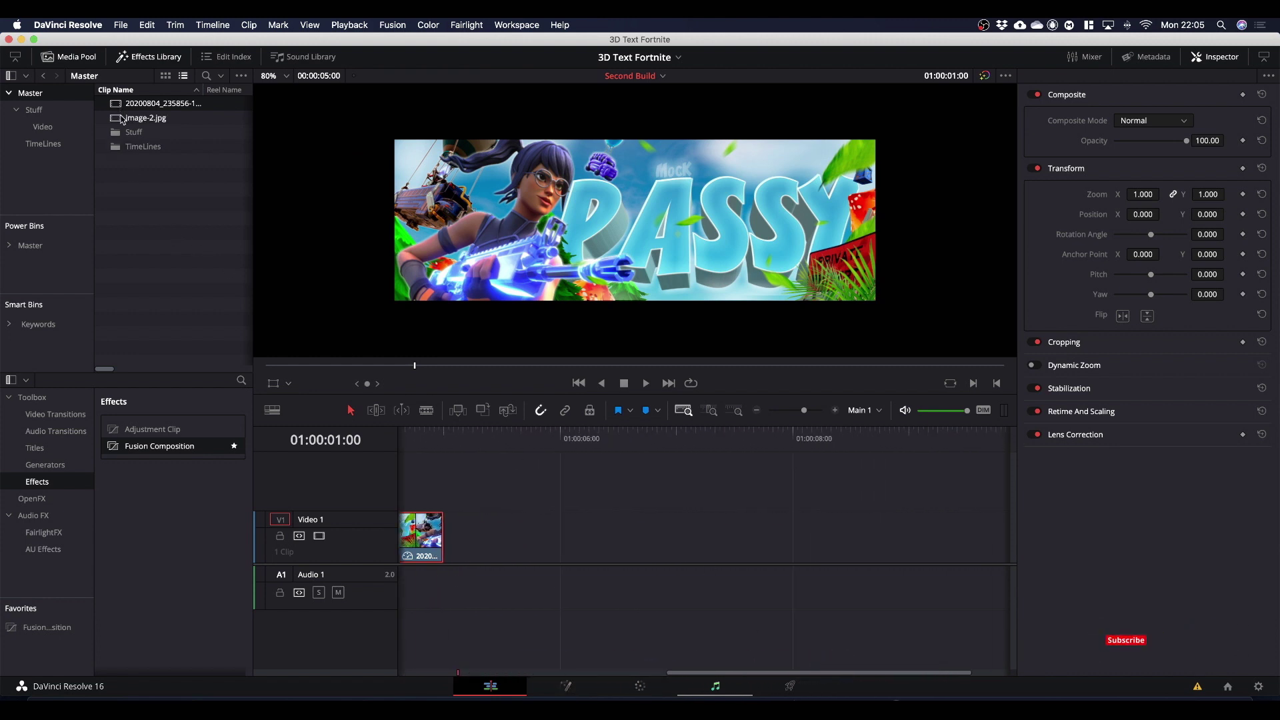
Step: Add image-2.jpg from the Media Pool to Video 1 after the banner clip
left_click_drag(124, 118, 456, 562)
left_click(765, 446)
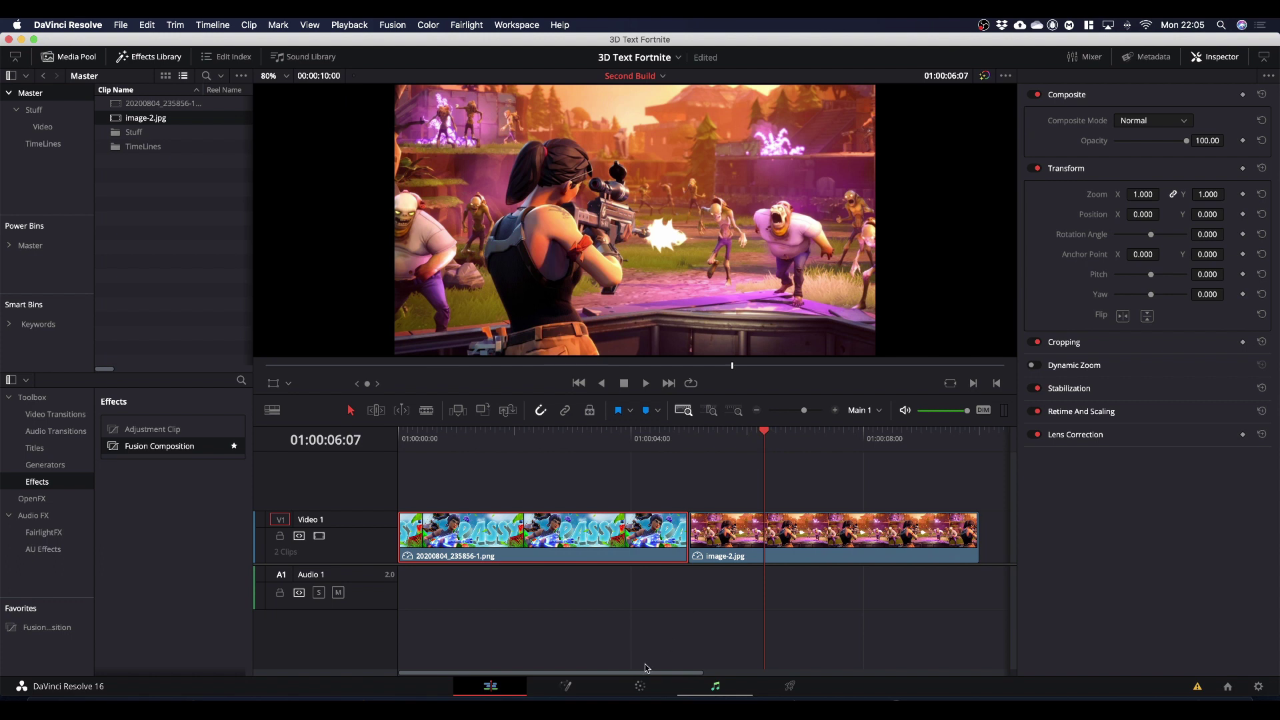
left_click_drag(645, 670, 767, 668)
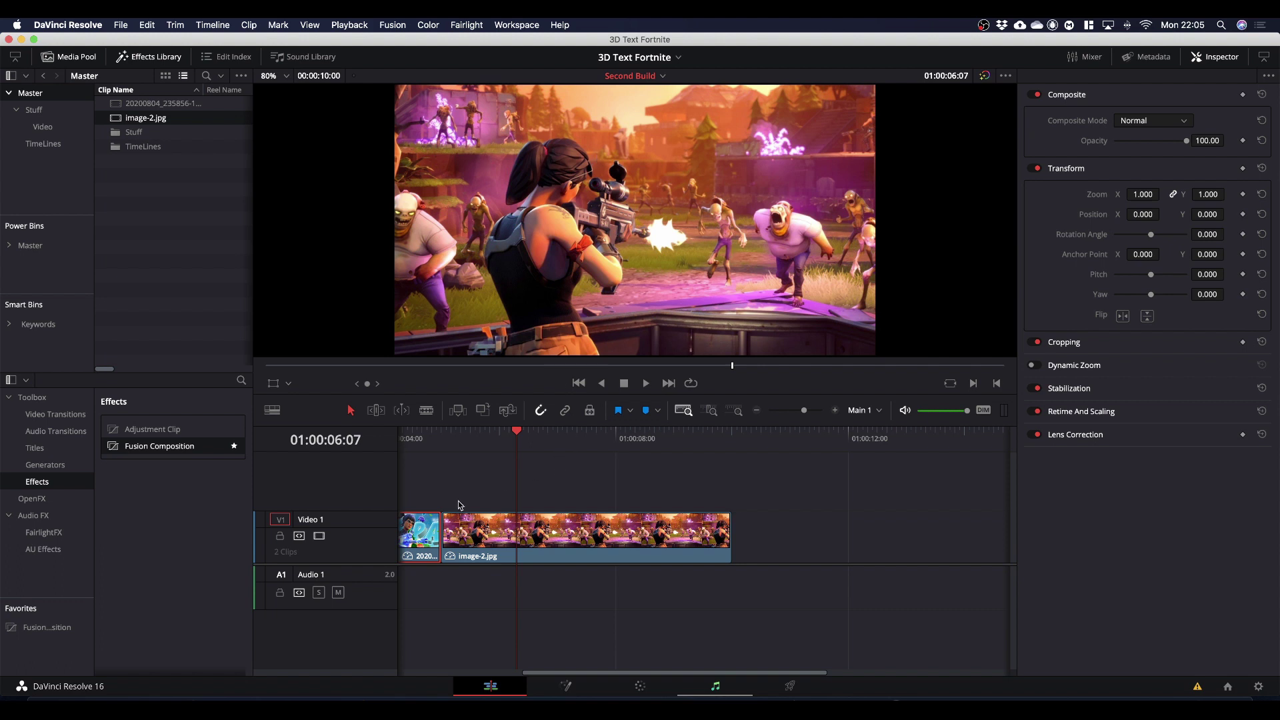
Step: Slide the banner and image-2 clips left so they sit back to back from the start
scroll(413, 555, "left", 5)
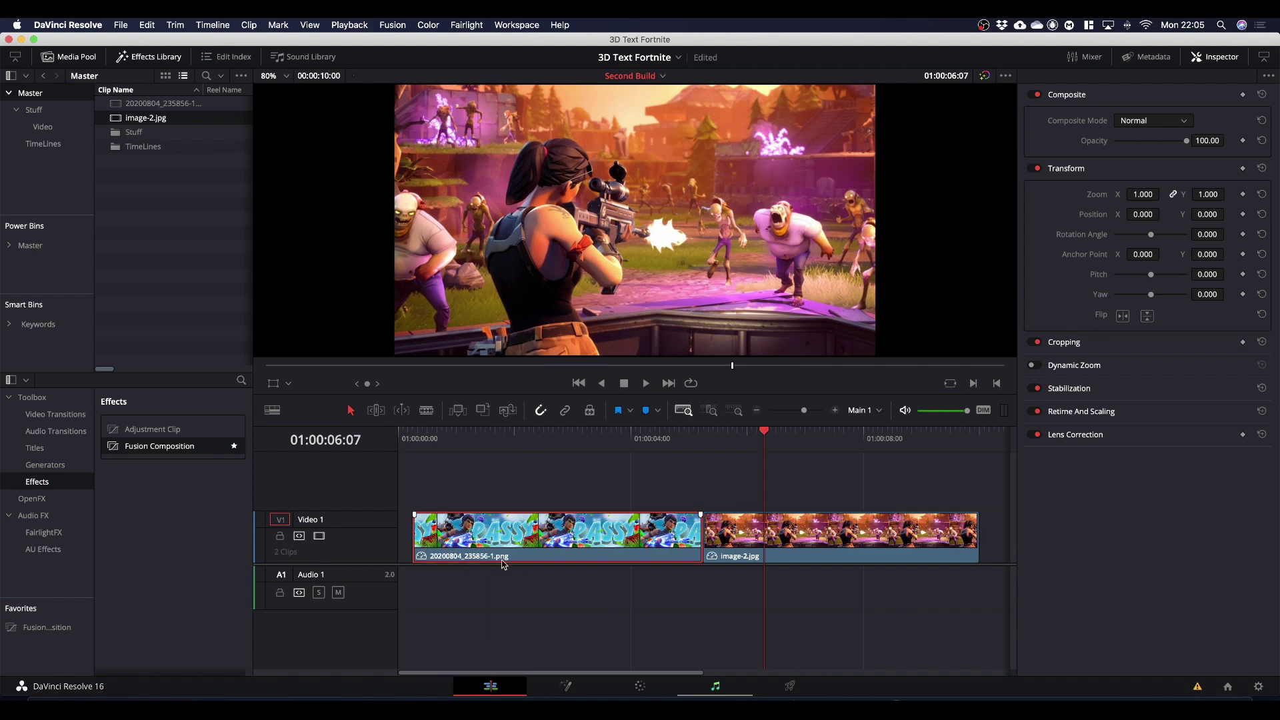
left_click_drag(651, 541, 638, 541)
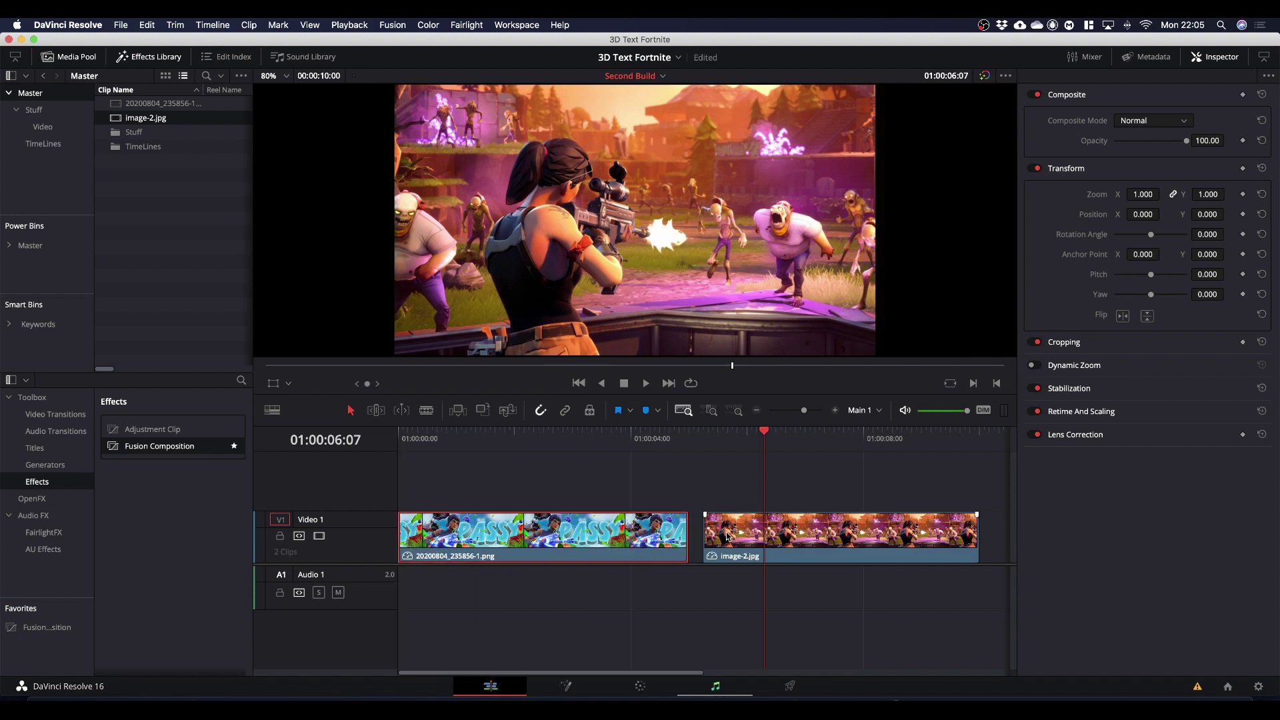
left_click_drag(731, 536, 717, 535)
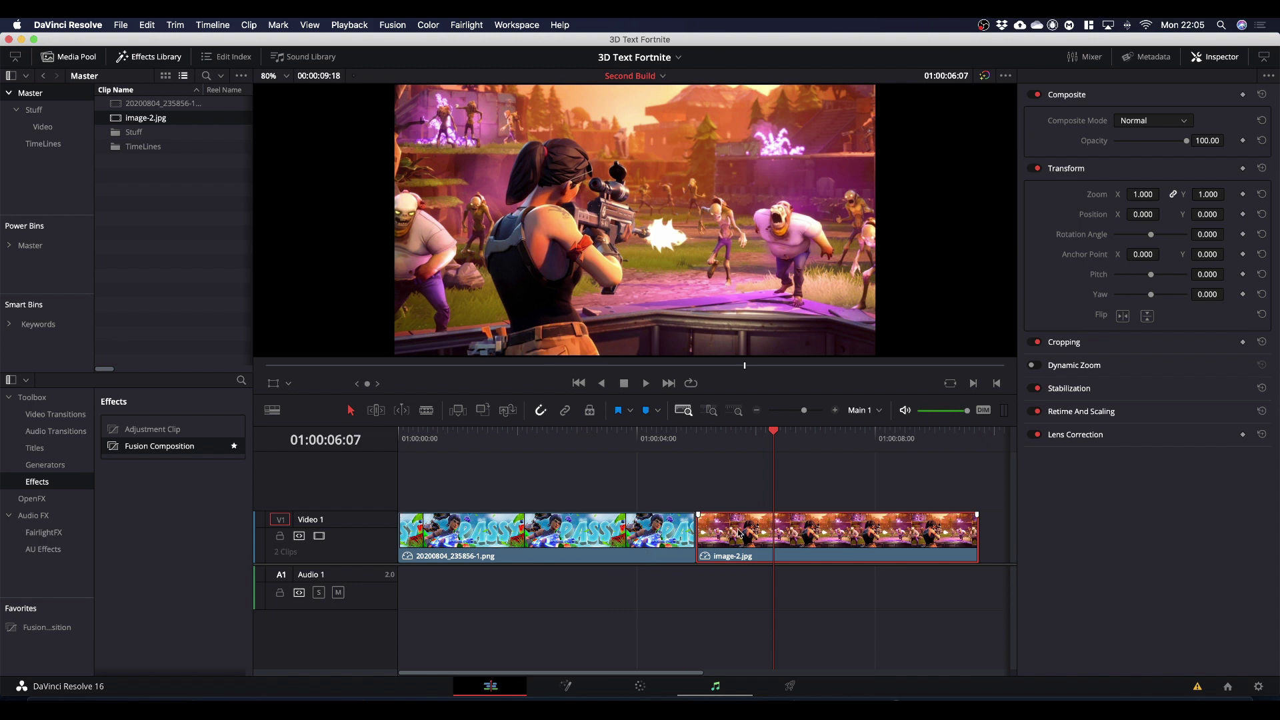
Step: On the Color page, start a Curve window and zoom the viewer onto the character
left_click(640, 686)
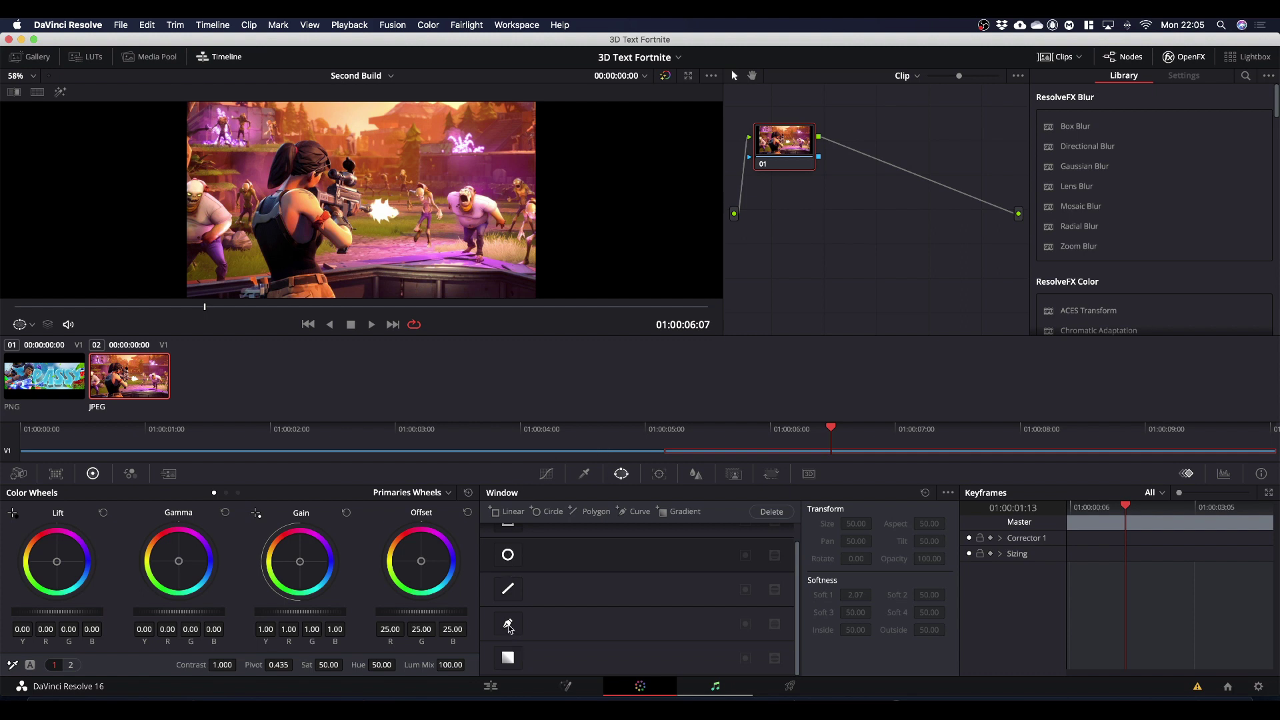
left_click(508, 625)
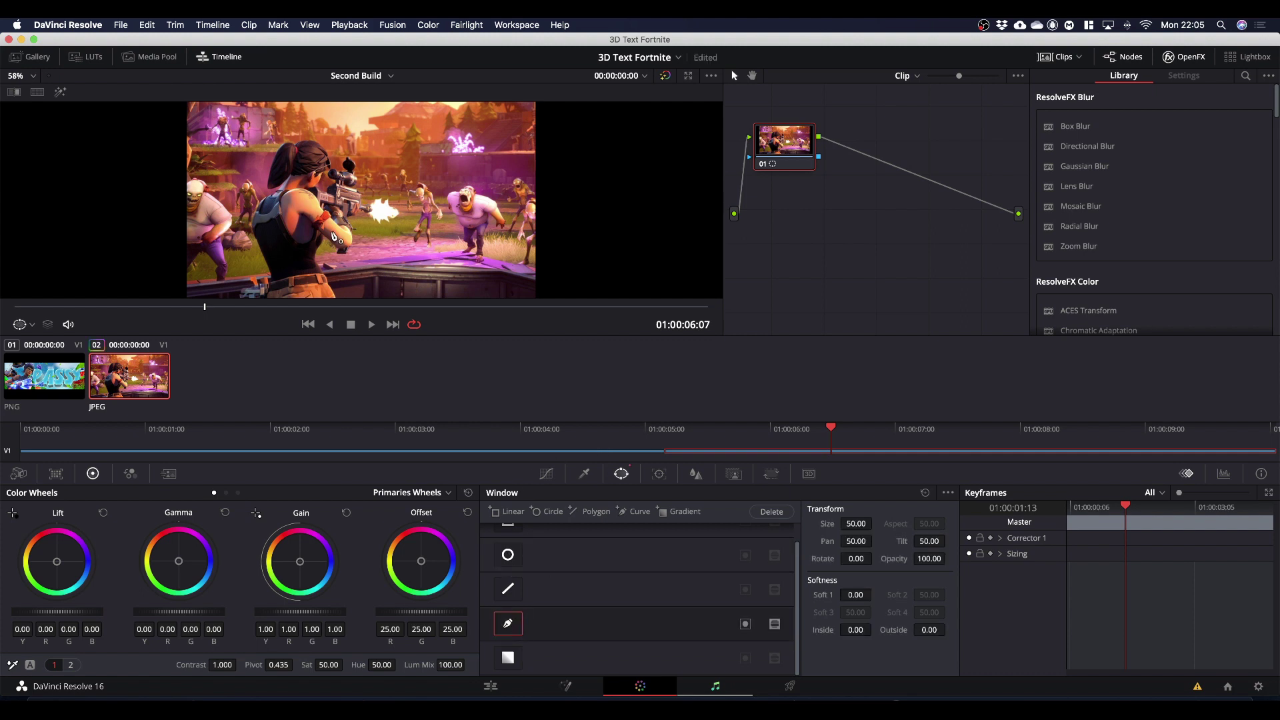
scroll(334, 238, "down", 2)
scroll(333, 238, "down", 2)
scroll(255, 240, "up", 2)
scroll(255, 240, "up", 2)
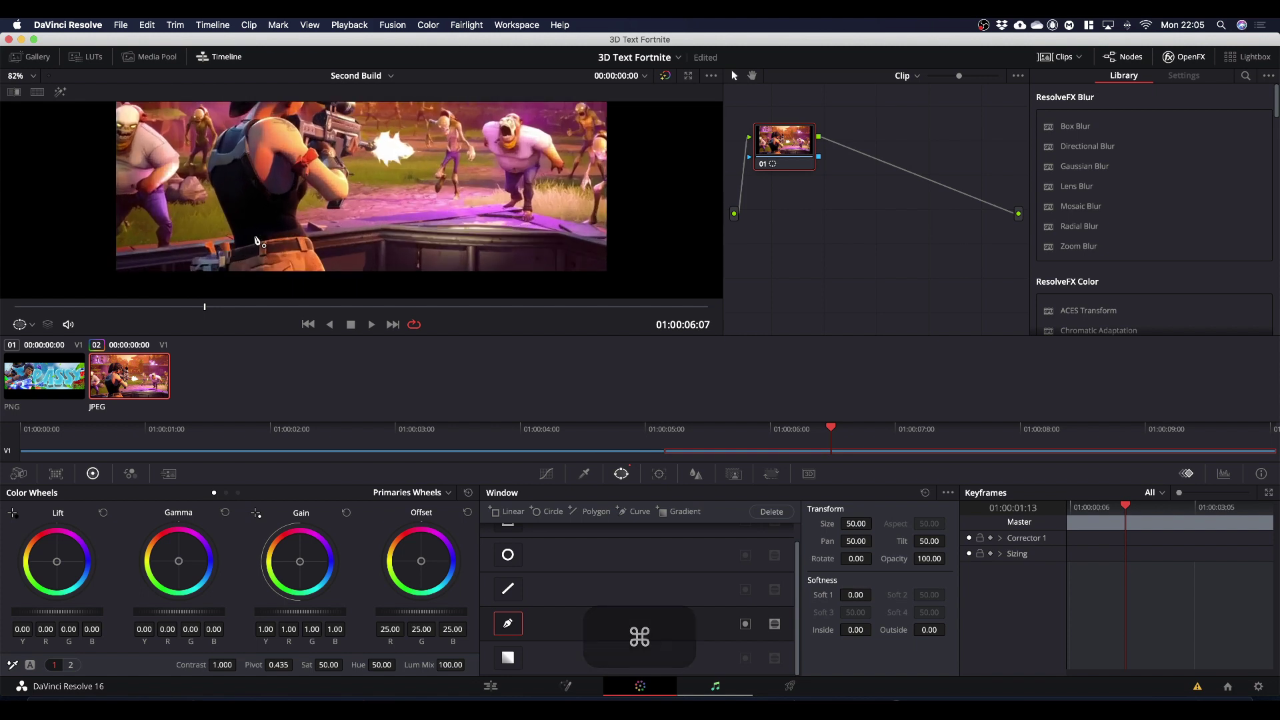
scroll(256, 240, "down", 1)
scroll(217, 211, "left", 3)
scroll(323, 228, "down", 1)
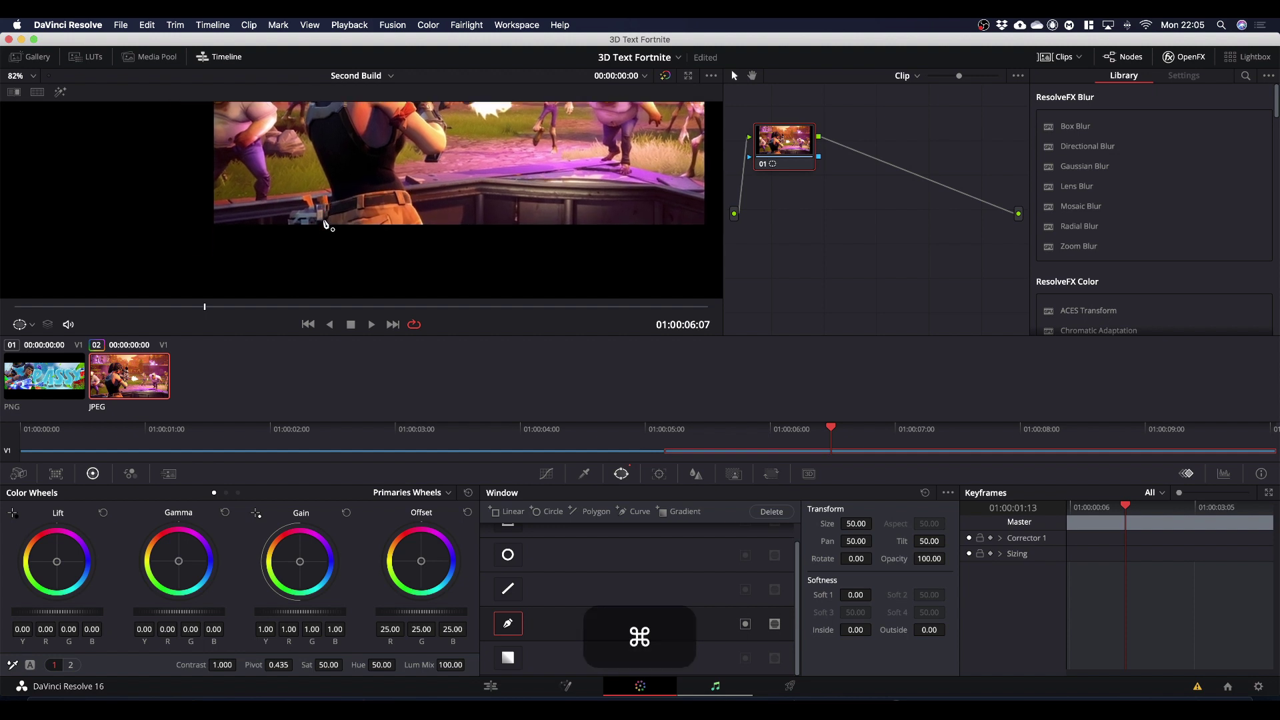
scroll(327, 213, "up", 1)
scroll(327, 212, "up", 4)
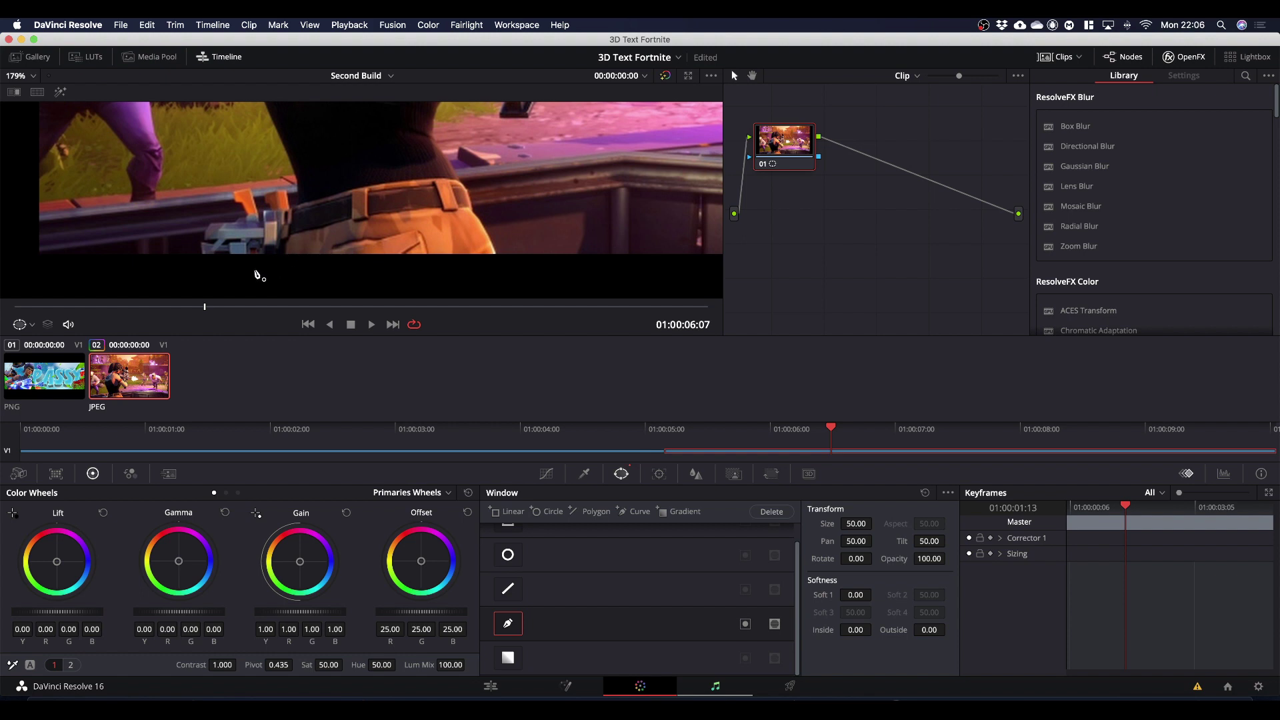
Step: Trace curve points up the character's back and around the head
left_click(262, 277)
left_click(273, 261)
scroll(286, 200, "up", 3)
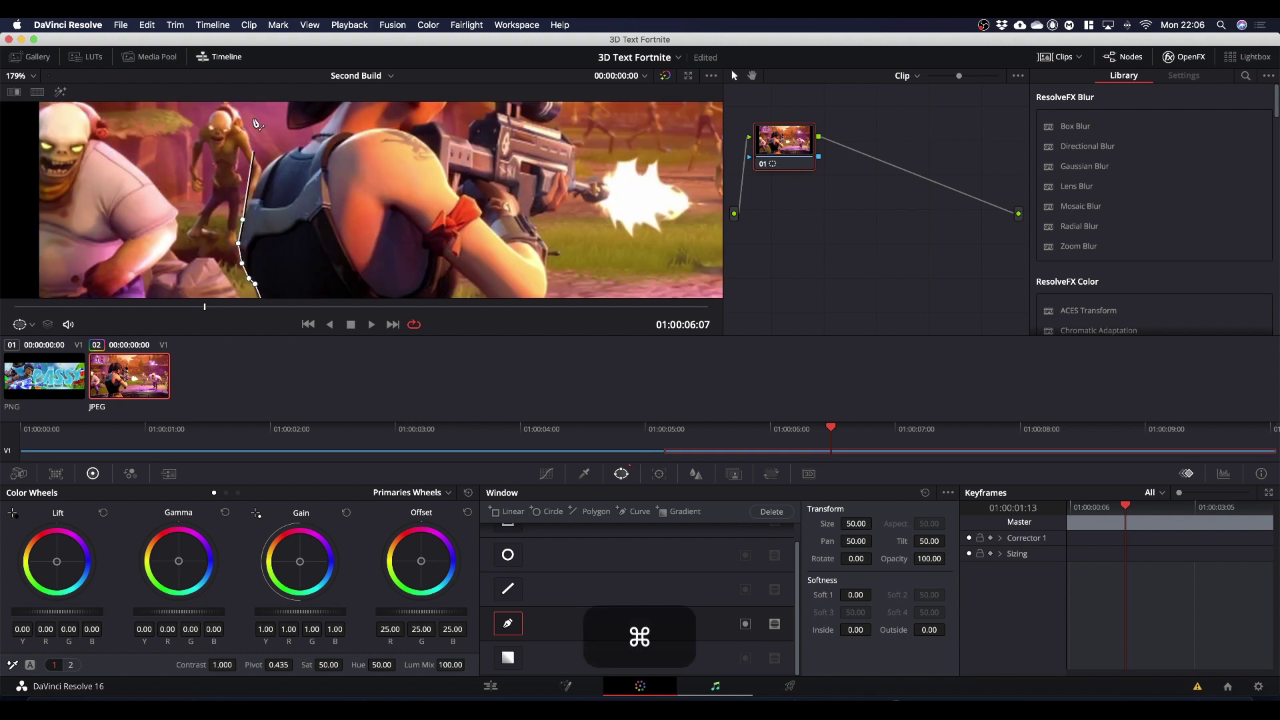
left_click(300, 208)
scroll(304, 210, "up", 2)
left_click(348, 146)
left_click(400, 140)
left_click(433, 139)
left_click(465, 143)
left_click(492, 161)
left_click(523, 204)
left_click(544, 254)
Step: Continue the outline over the shoulder, gun, arm and belt, closing it below the waist
scroll(527, 250, "down", 3)
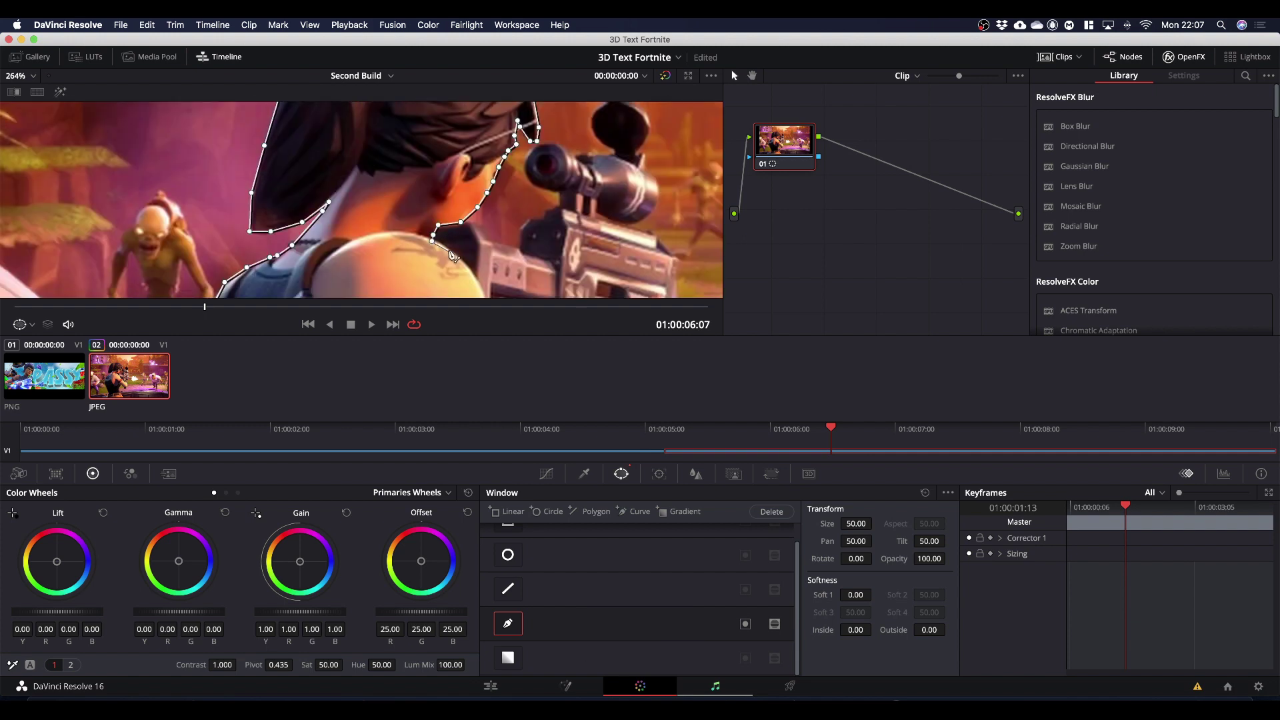
left_click(502, 252)
scroll(533, 253, "down", 3)
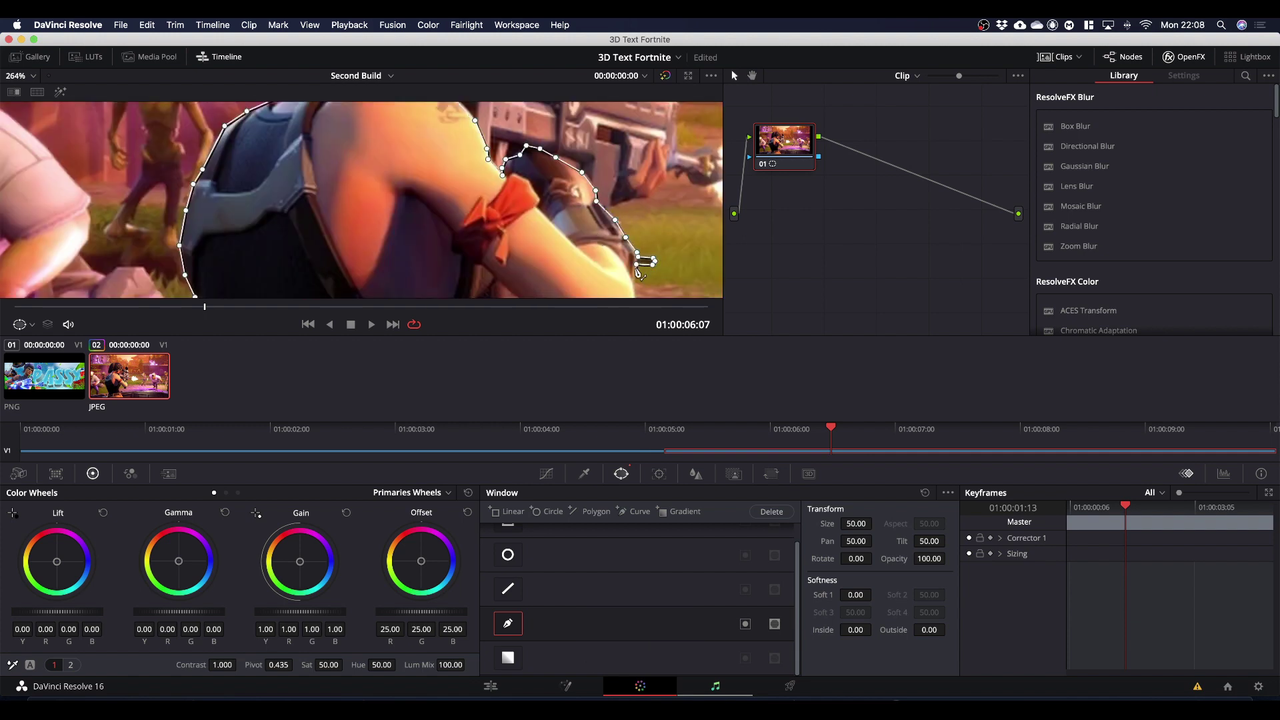
left_click(634, 241)
scroll(600, 254, "down", 3)
left_click(562, 274)
left_click(471, 285)
scroll(471, 285, "down", 3)
left_click(595, 239)
scroll(400, 254, "down", 2)
left_click(186, 267)
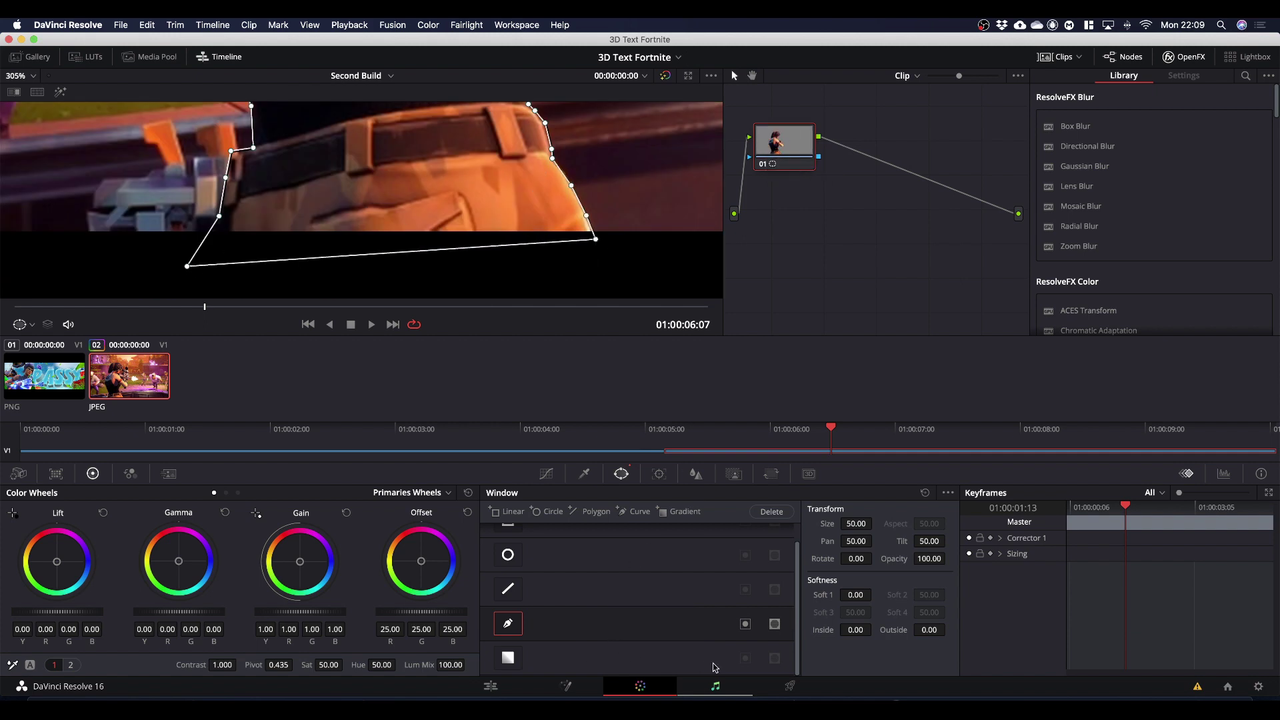
Step: Invert the curve window and set Softness Inside and Softness Outside to 2.00
left_click(745, 625)
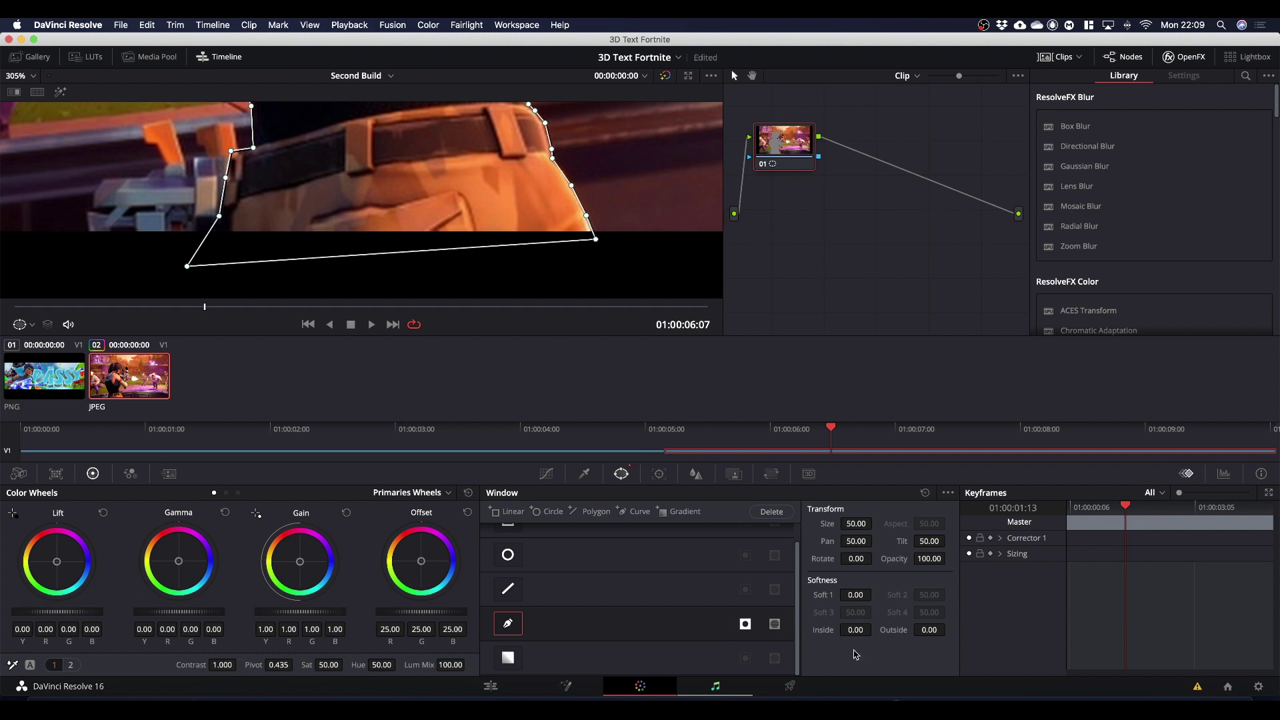
left_click_drag(854, 630, 918, 631)
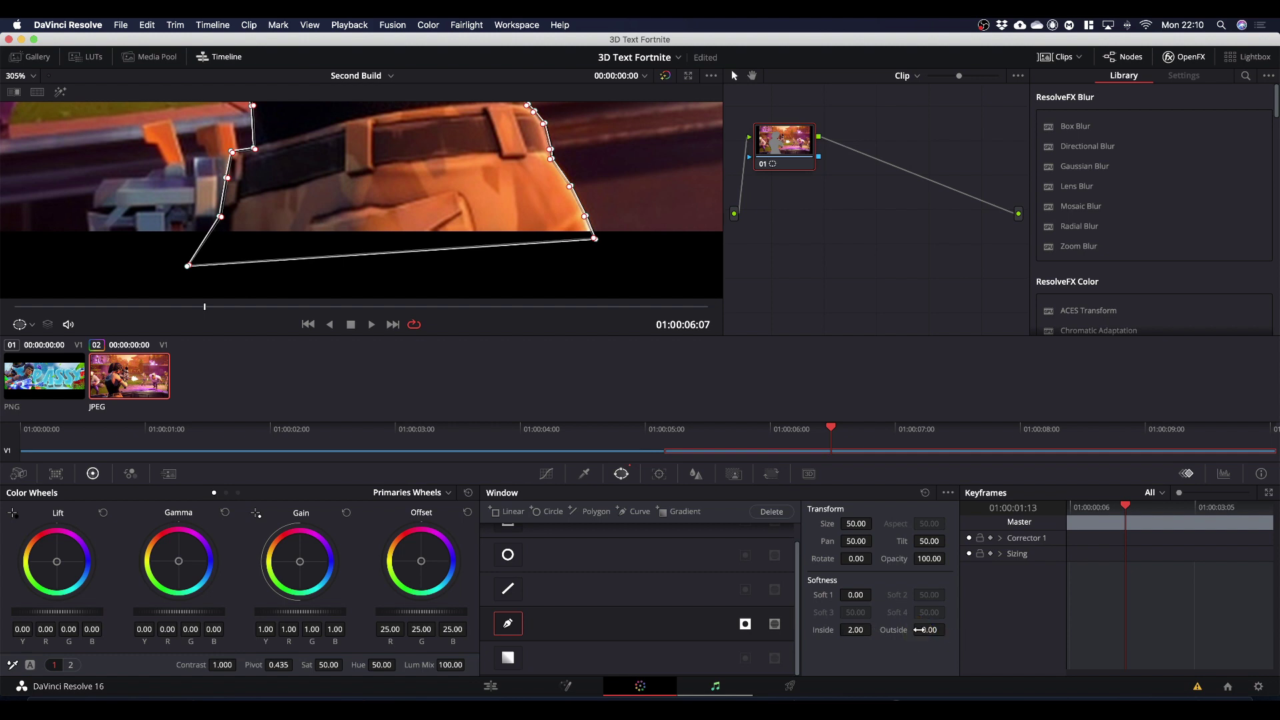
left_click_drag(936, 629, 999, 632)
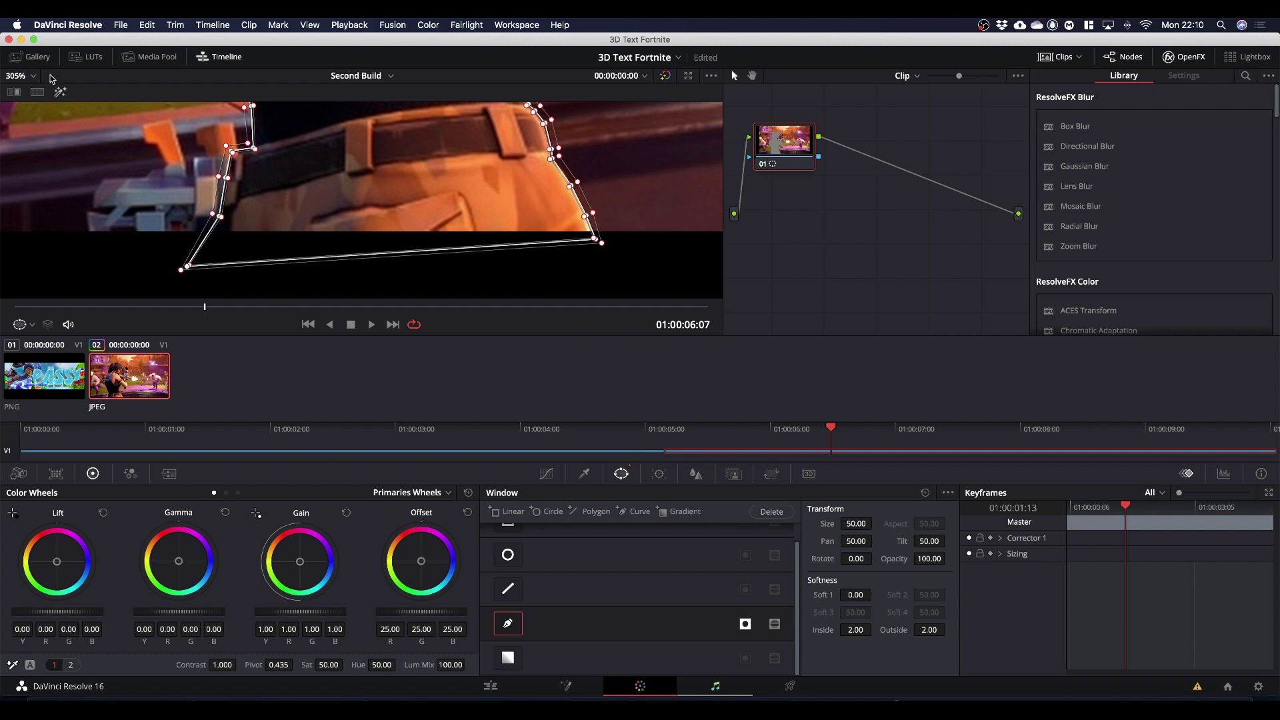
Step: Fit the viewer, then set the background's Hue to 0.00 and Saturation to 30.20
left_click(32, 76)
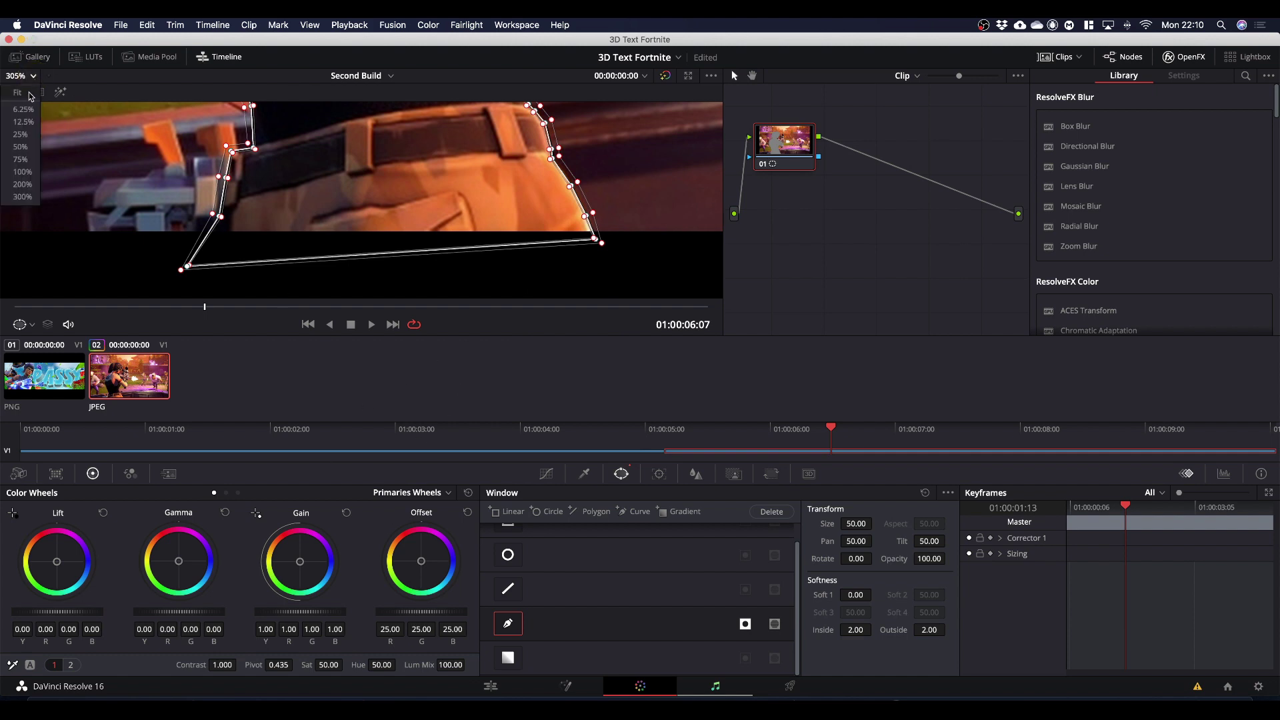
left_click(28, 93)
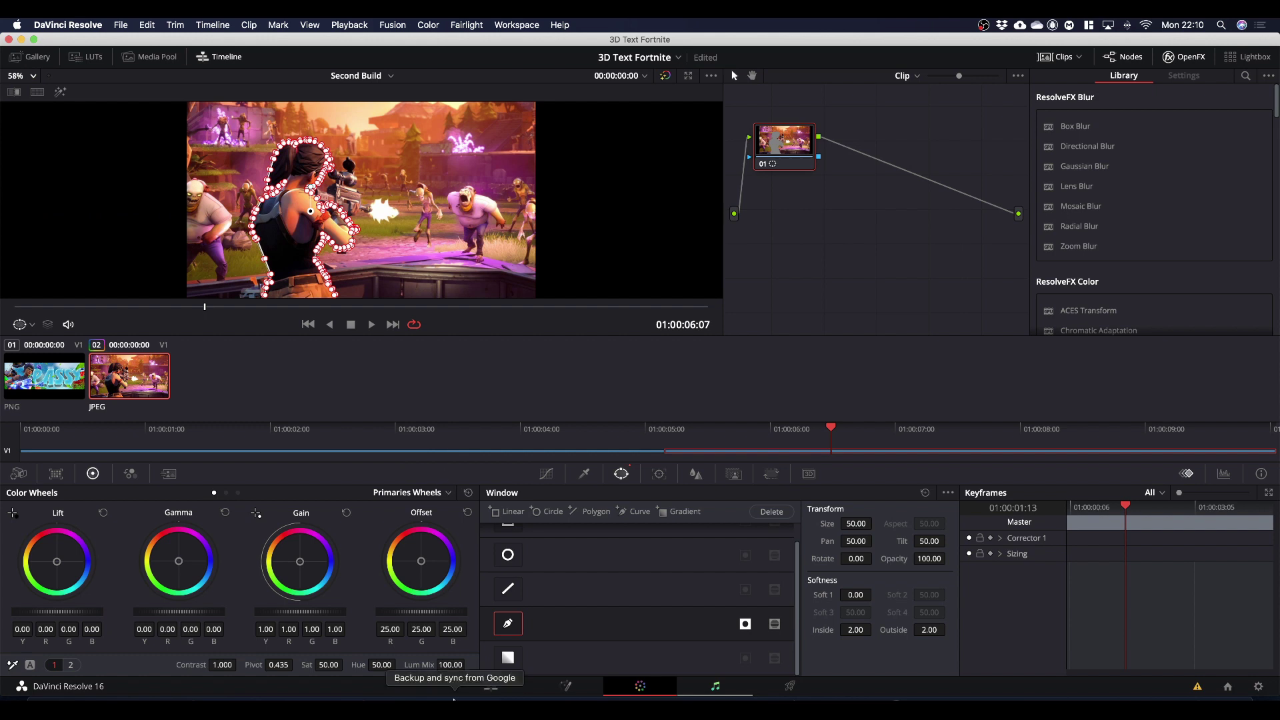
left_click_drag(383, 665, 110, 664)
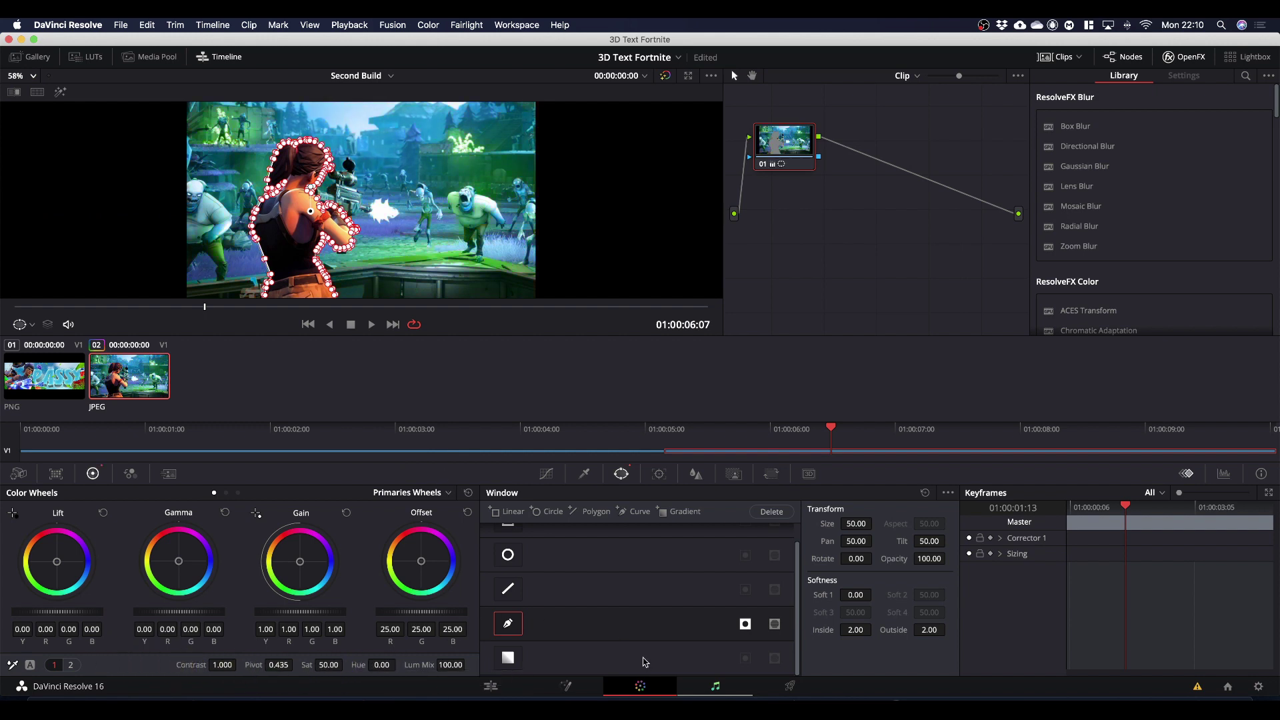
left_click_drag(327, 665, 264, 665)
Step: Zoom in to check the mask edges, then return to the Edit page
scroll(342, 269, "down", 2)
scroll(341, 269, "up", 2)
scroll(345, 268, "up", 5)
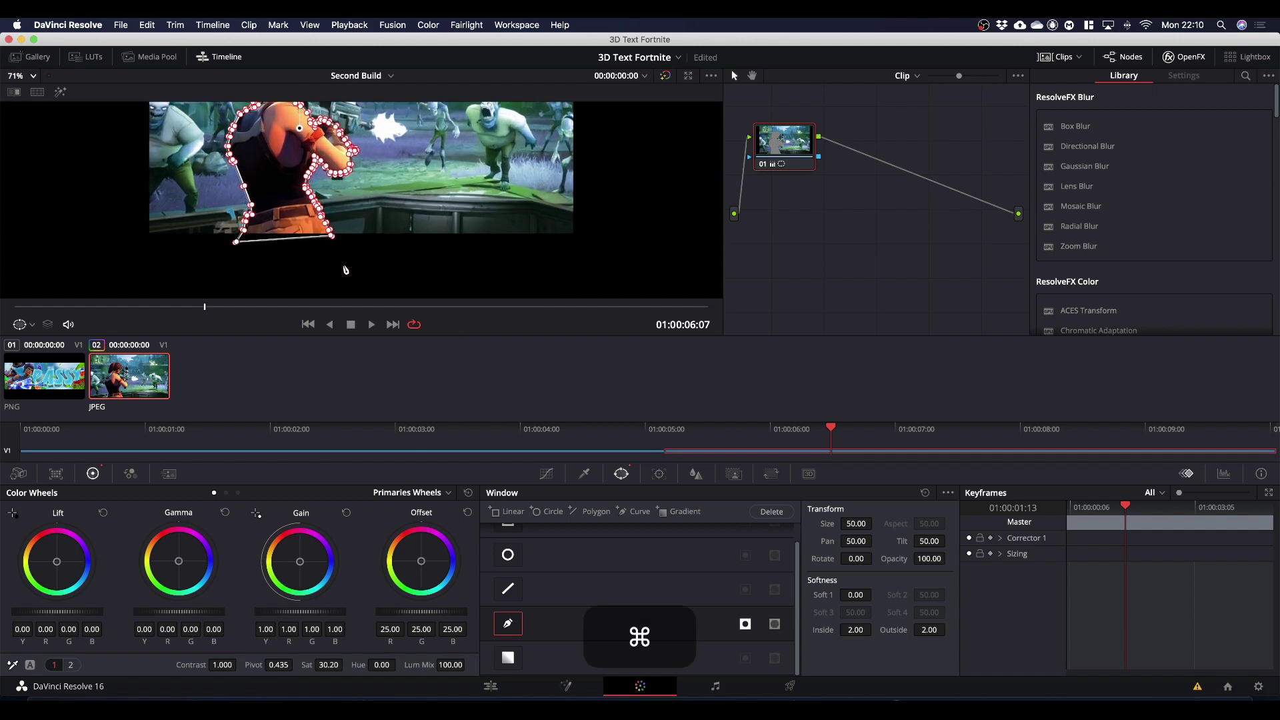
scroll(347, 270, "up", 2)
scroll(280, 258, "up", 2)
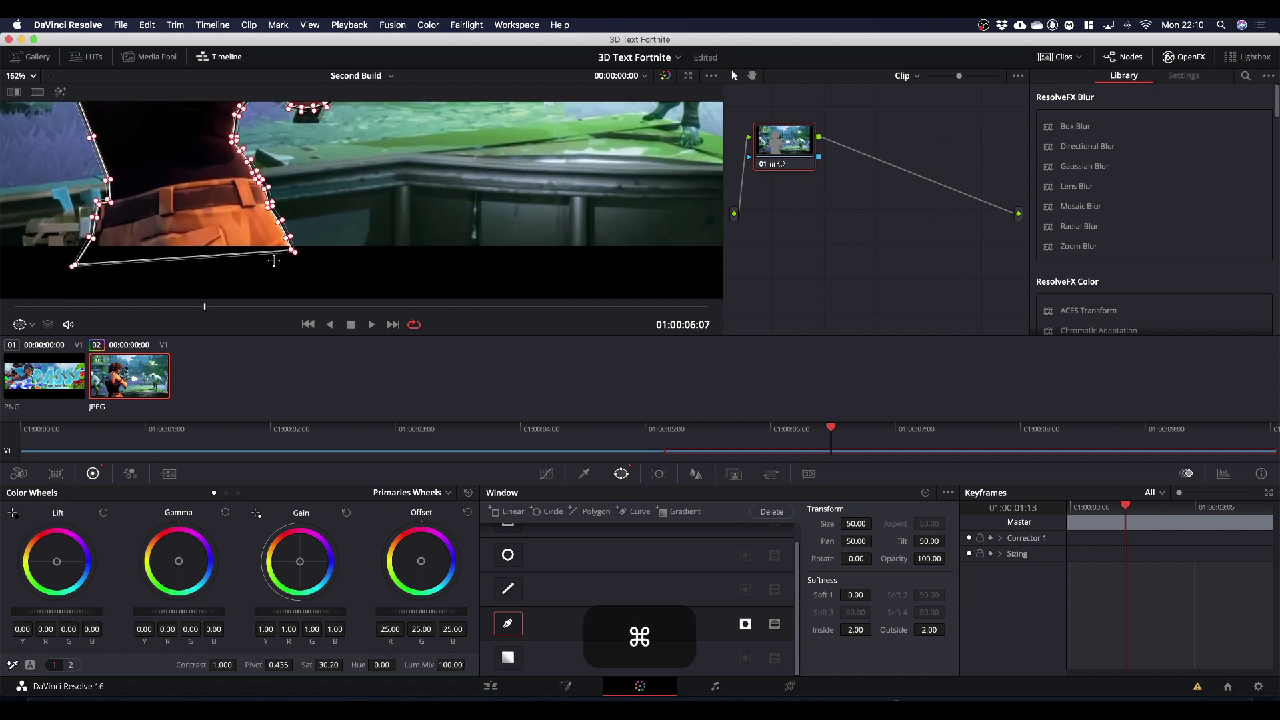
scroll(283, 253, "up", 5)
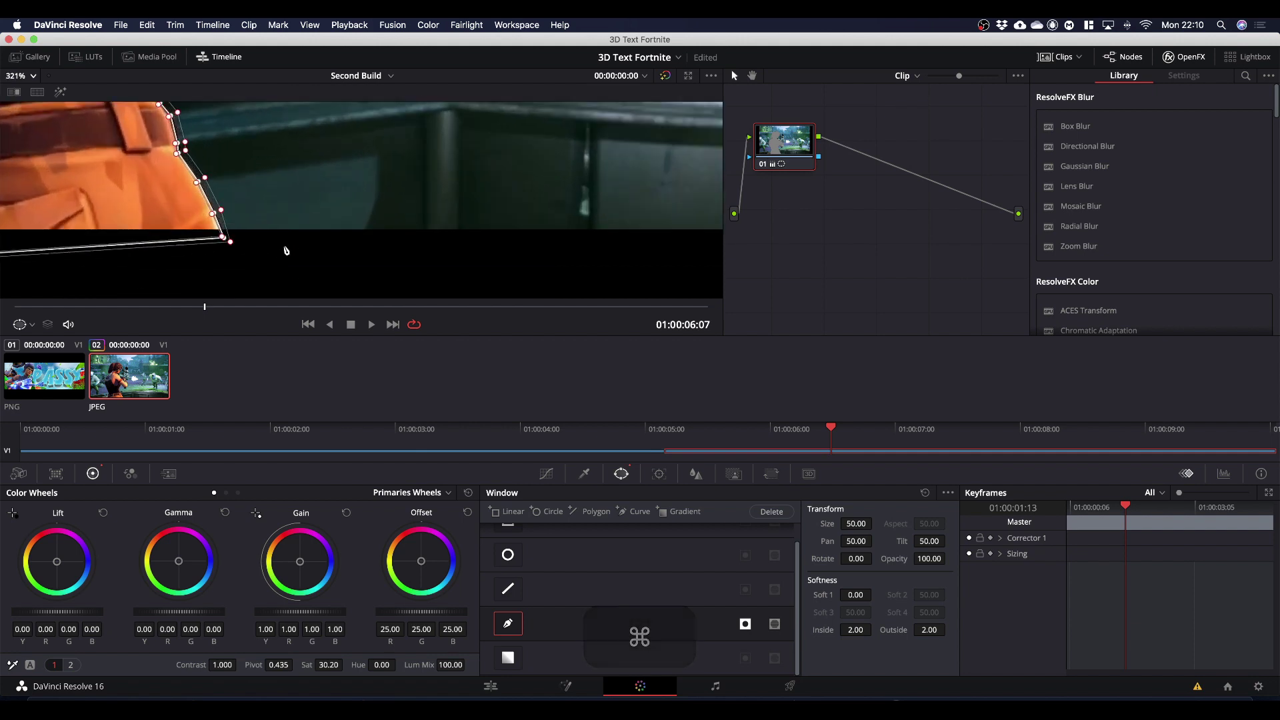
scroll(286, 252, "up", 1)
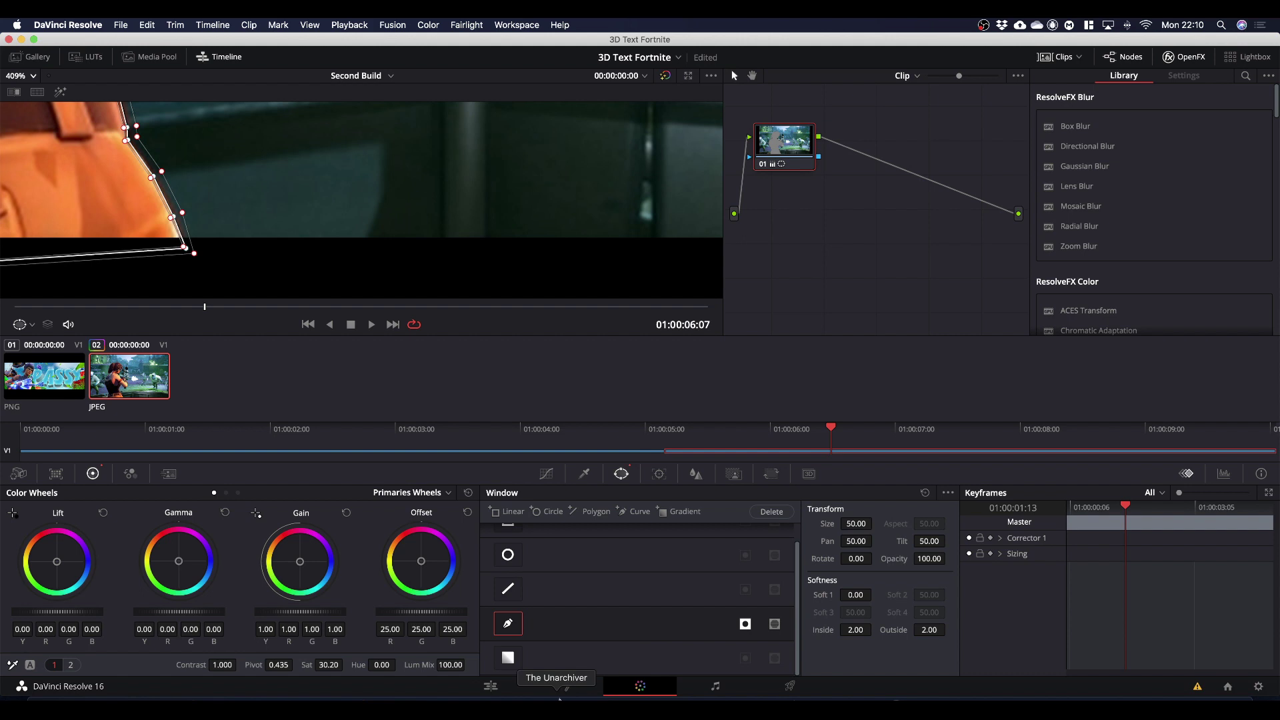
left_click(492, 686)
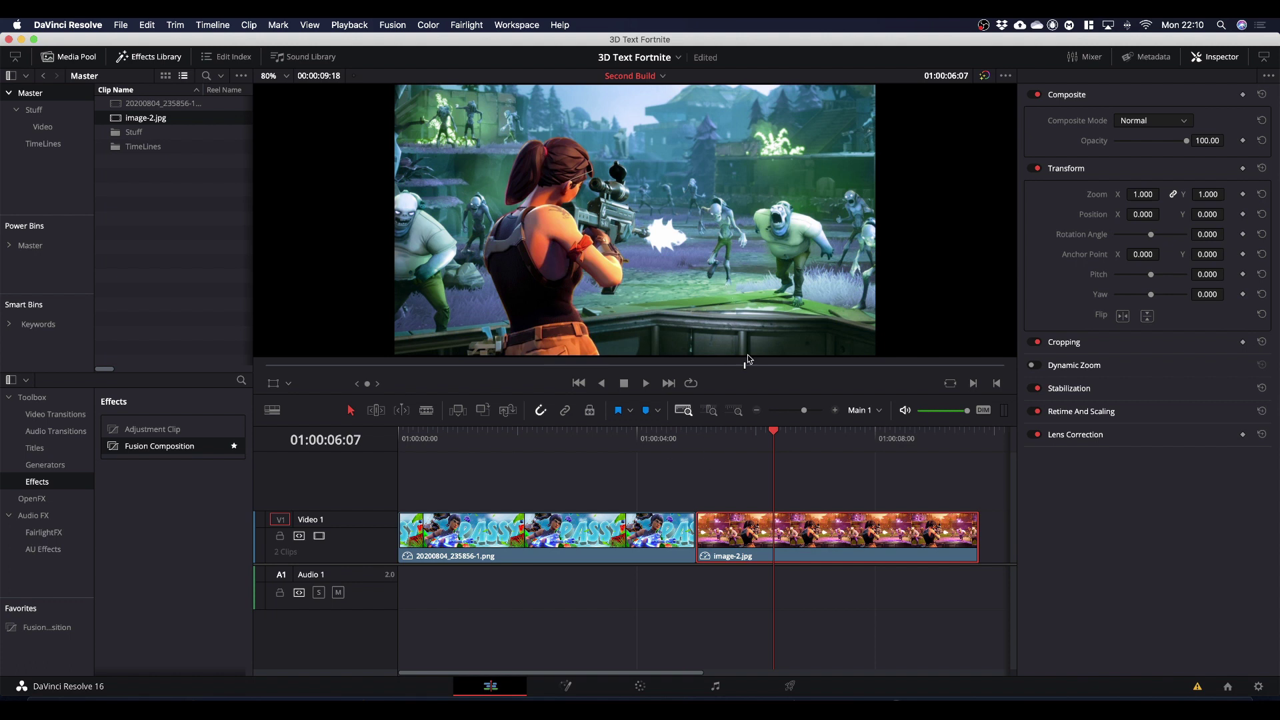
Step: On the Fusion page, move the MediaIn1 and MediaOut1 nodes lower in the graph
left_click(567, 687)
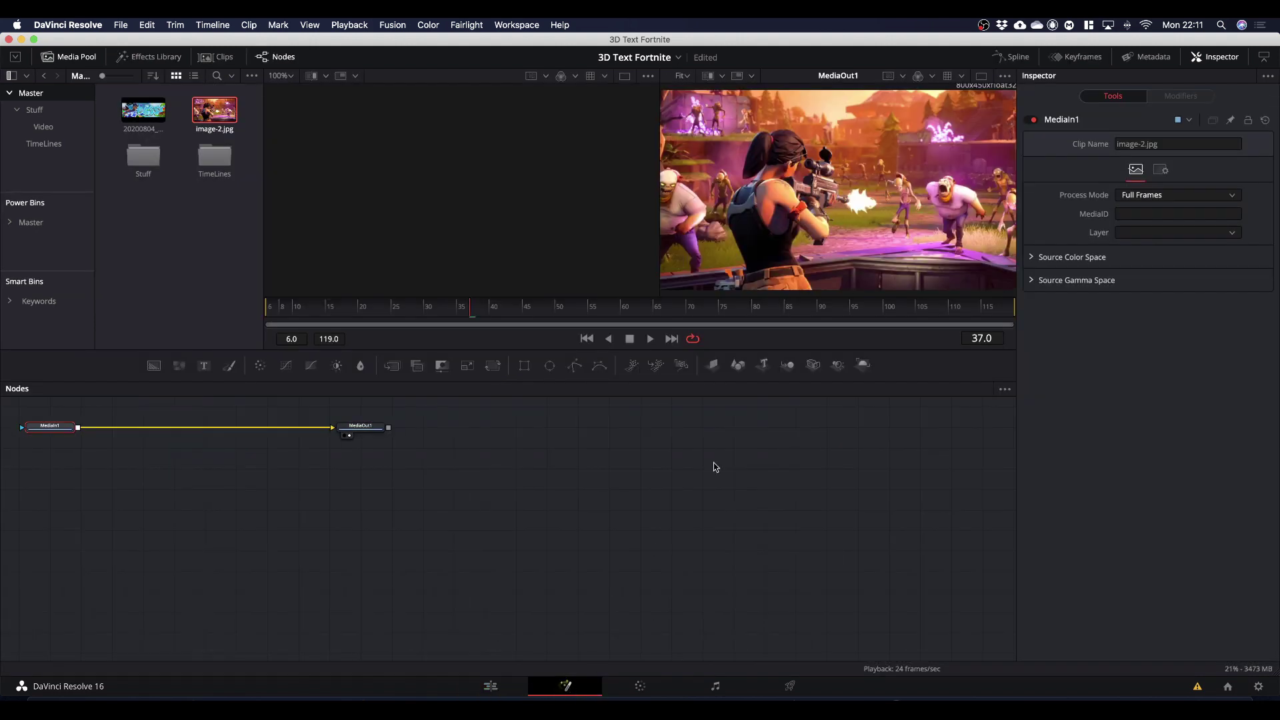
left_click_drag(40, 413, 317, 481)
left_click_drag(366, 430, 887, 594)
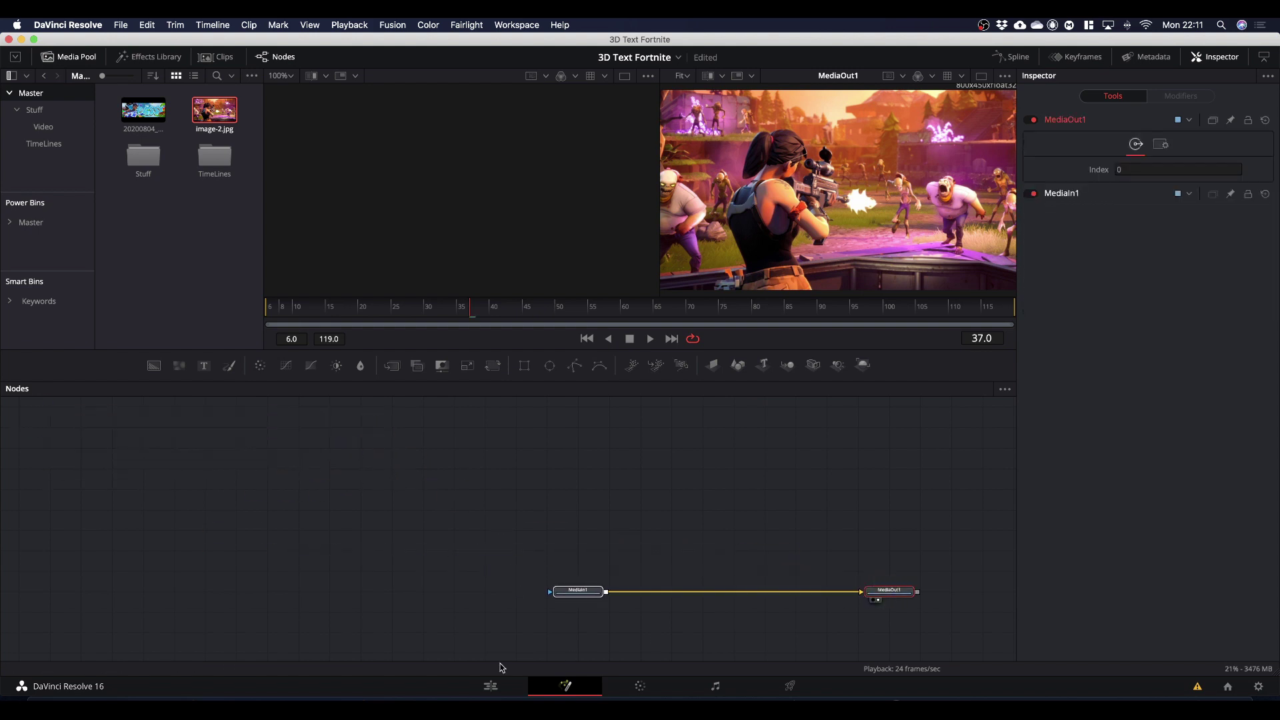
Step: Turn image-2.jpg into Compound Clip 1 and reopen it on the Fusion page
left_click(491, 686)
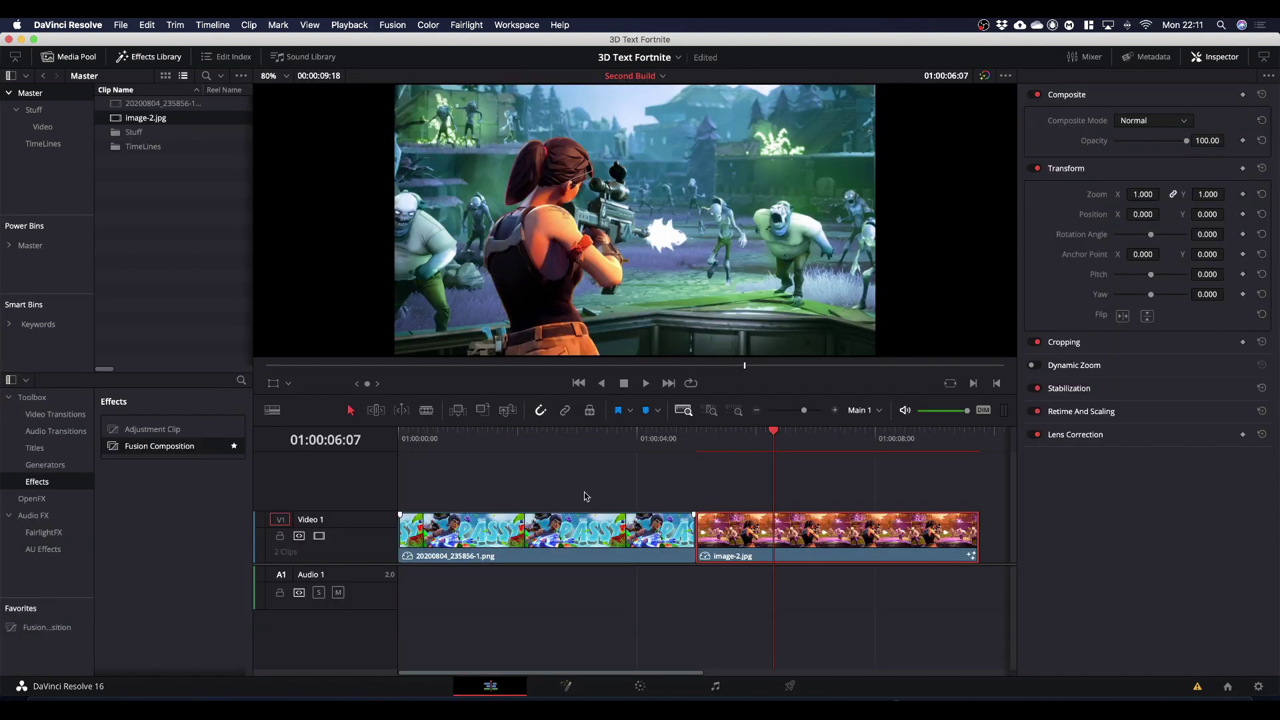
right_click(789, 535)
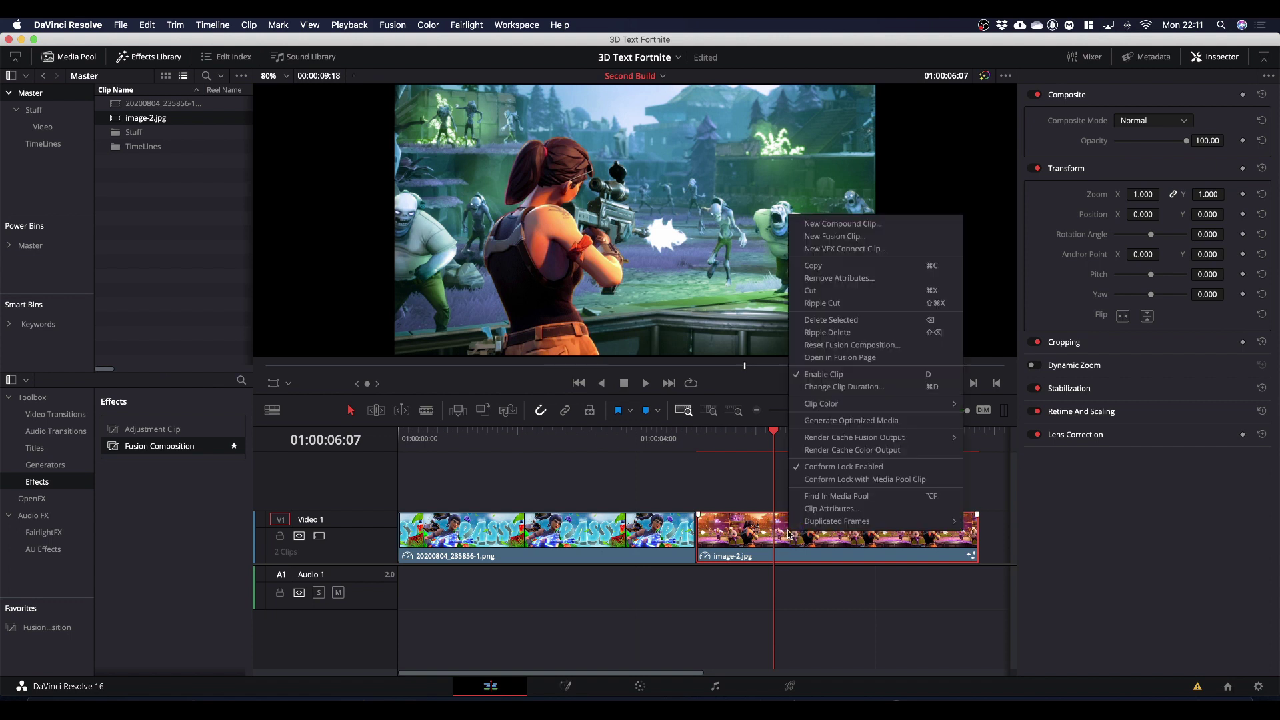
left_click(826, 226)
left_click(729, 415)
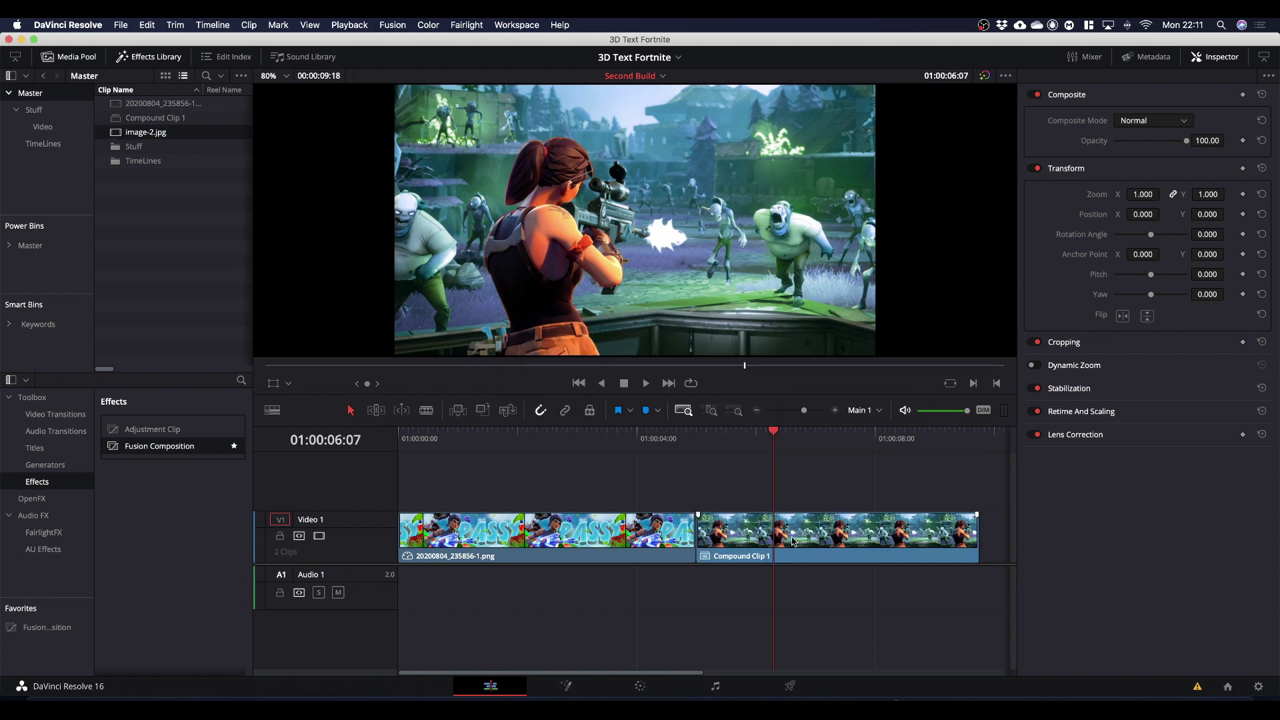
left_click(564, 689)
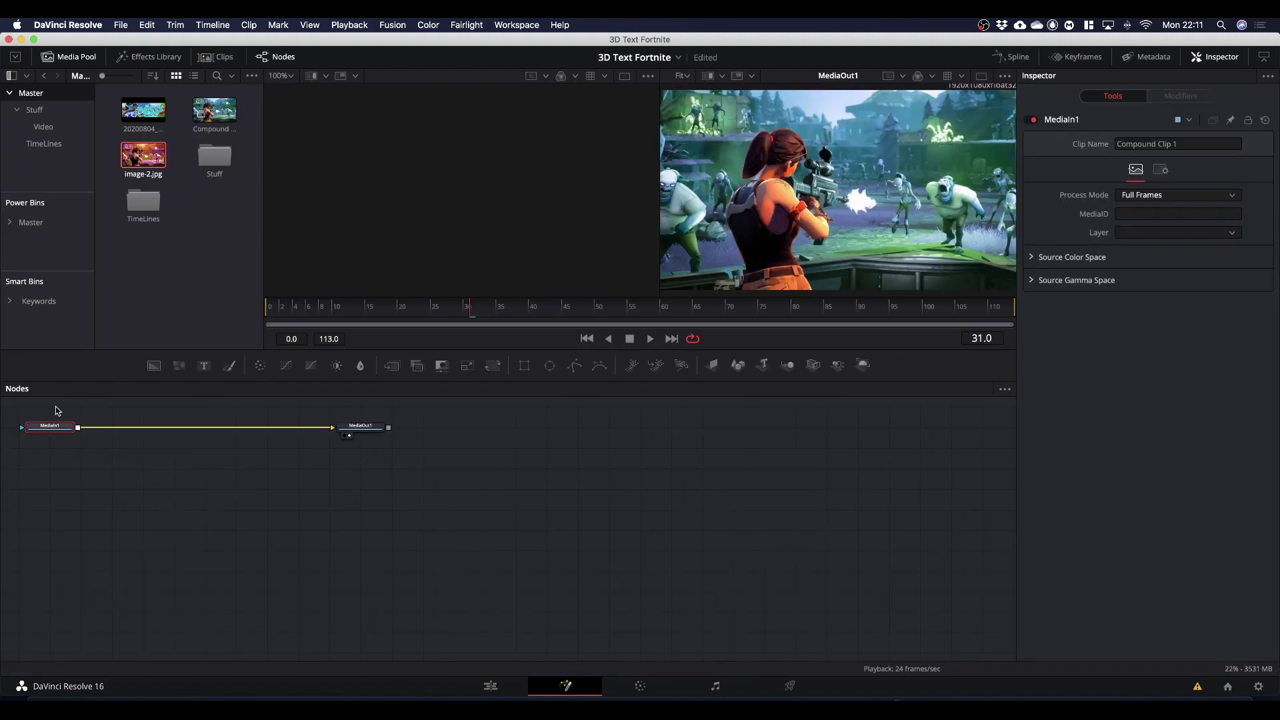
Step: Spread the media nodes apart, with MediaIn1 lower left and MediaOut1 lower right
left_click(117, 455)
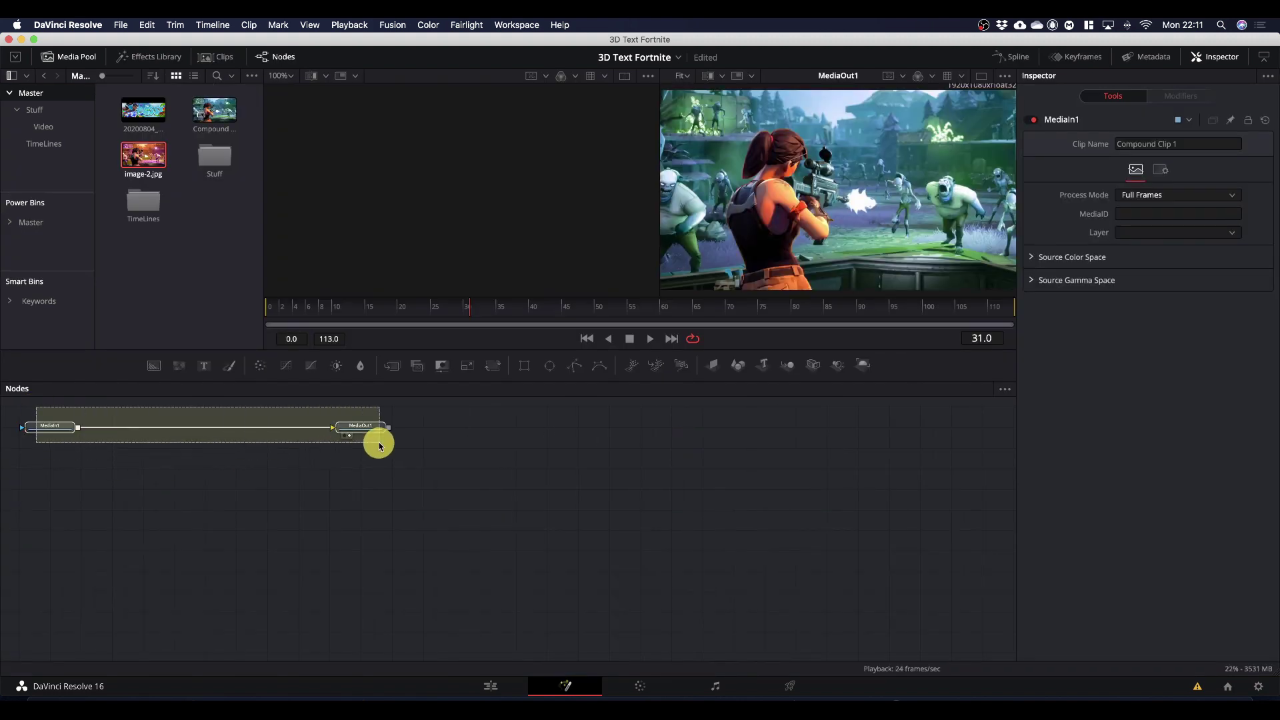
left_click_drag(379, 446, 929, 611)
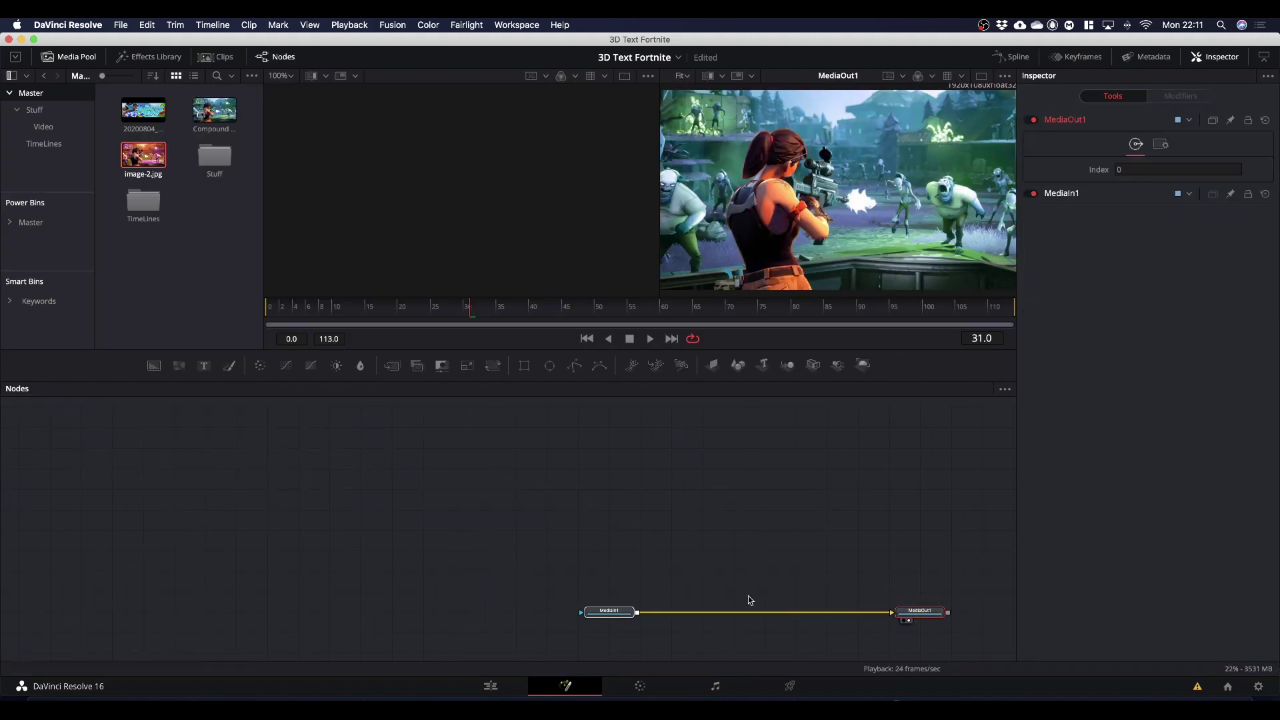
left_click_drag(607, 610, 126, 612)
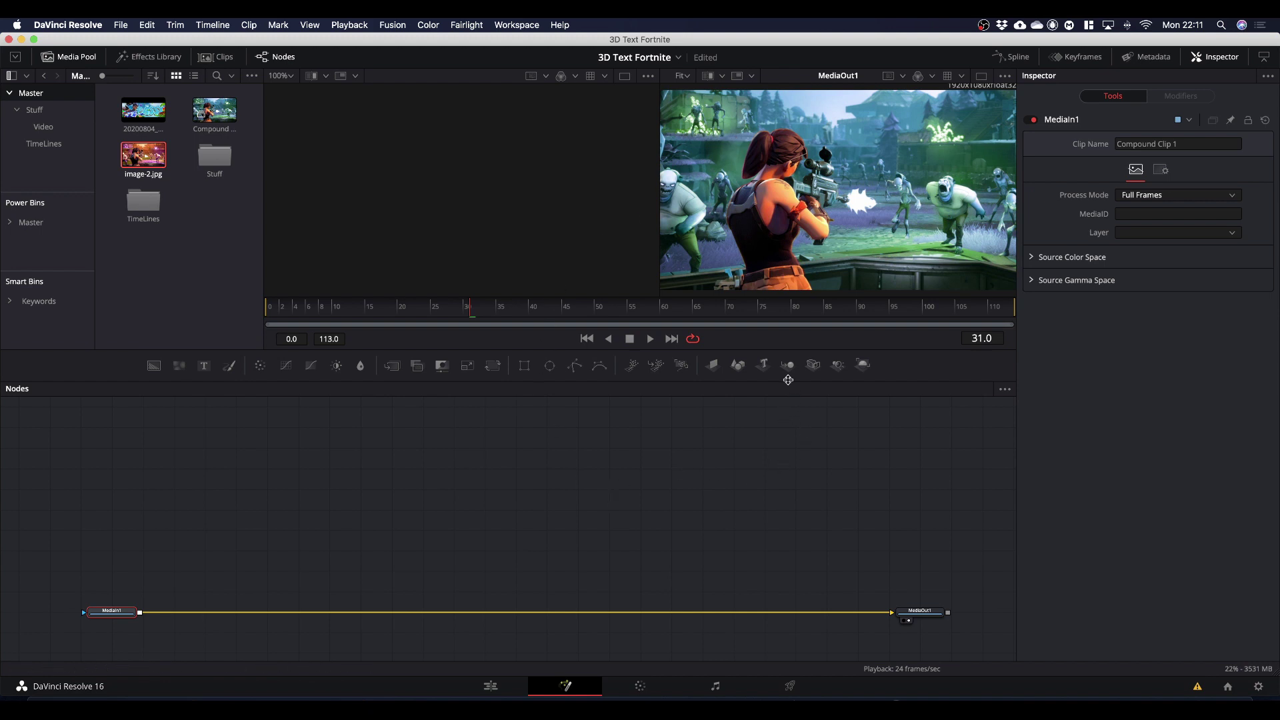
Step: Add Merge 3D, Camera 3D and Renderer 3D nodes and connect Merge3D1 to the renderer
left_click_drag(788, 365, 609, 511)
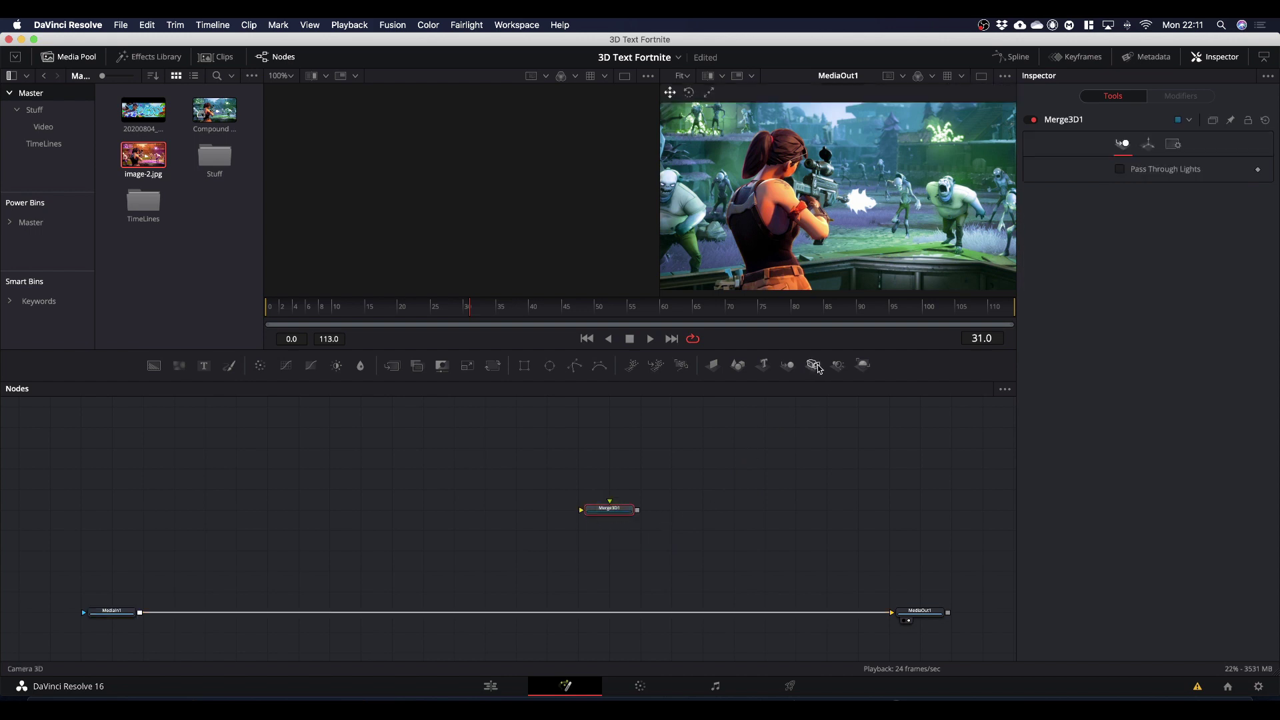
left_click_drag(819, 369, 608, 511)
left_click_drag(863, 364, 715, 522)
left_click_drag(638, 513, 137, 614)
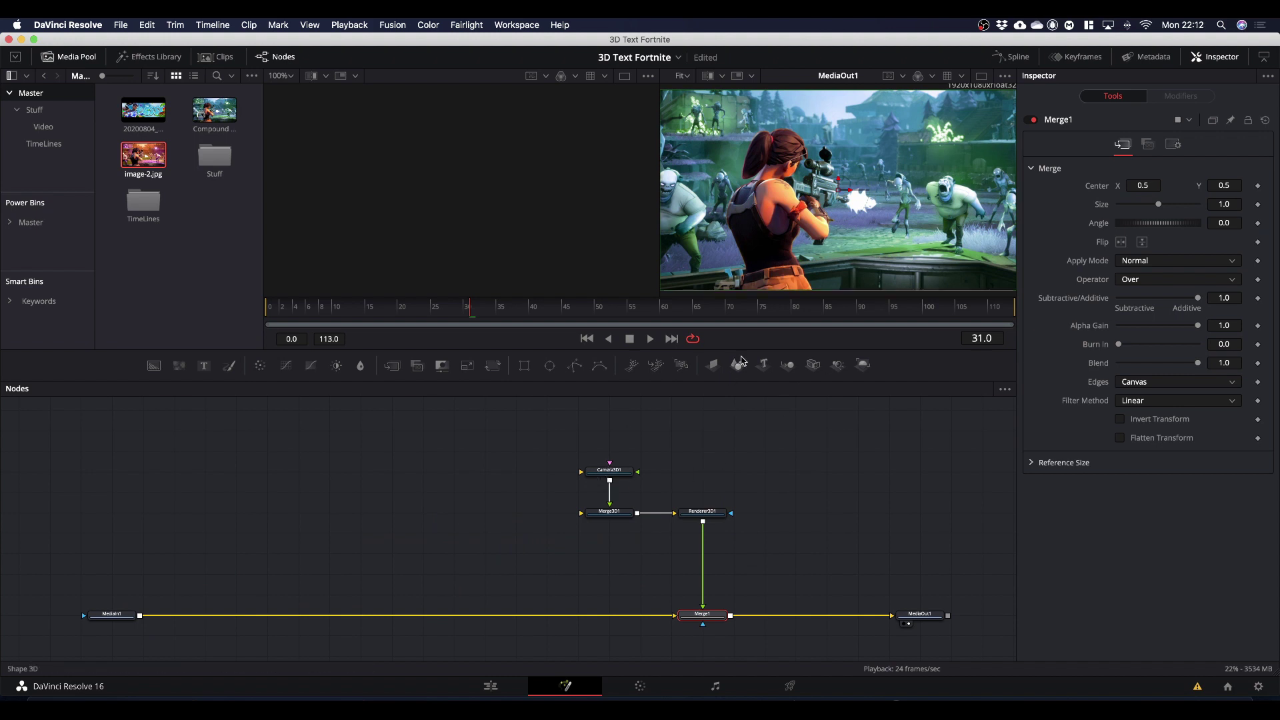
Step: Add a Text 3D node with 'Stans' on the first line and 'Crew' on the second
left_click_drag(762, 368, 496, 228)
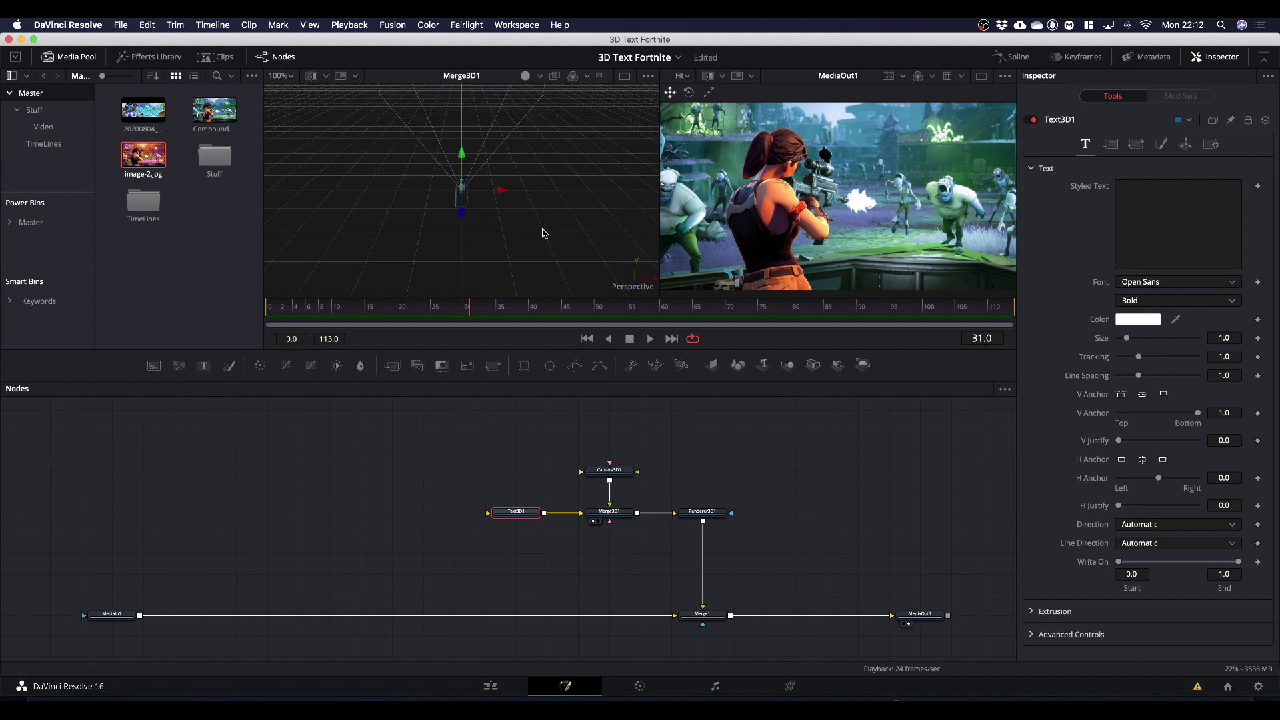
left_click(1168, 224)
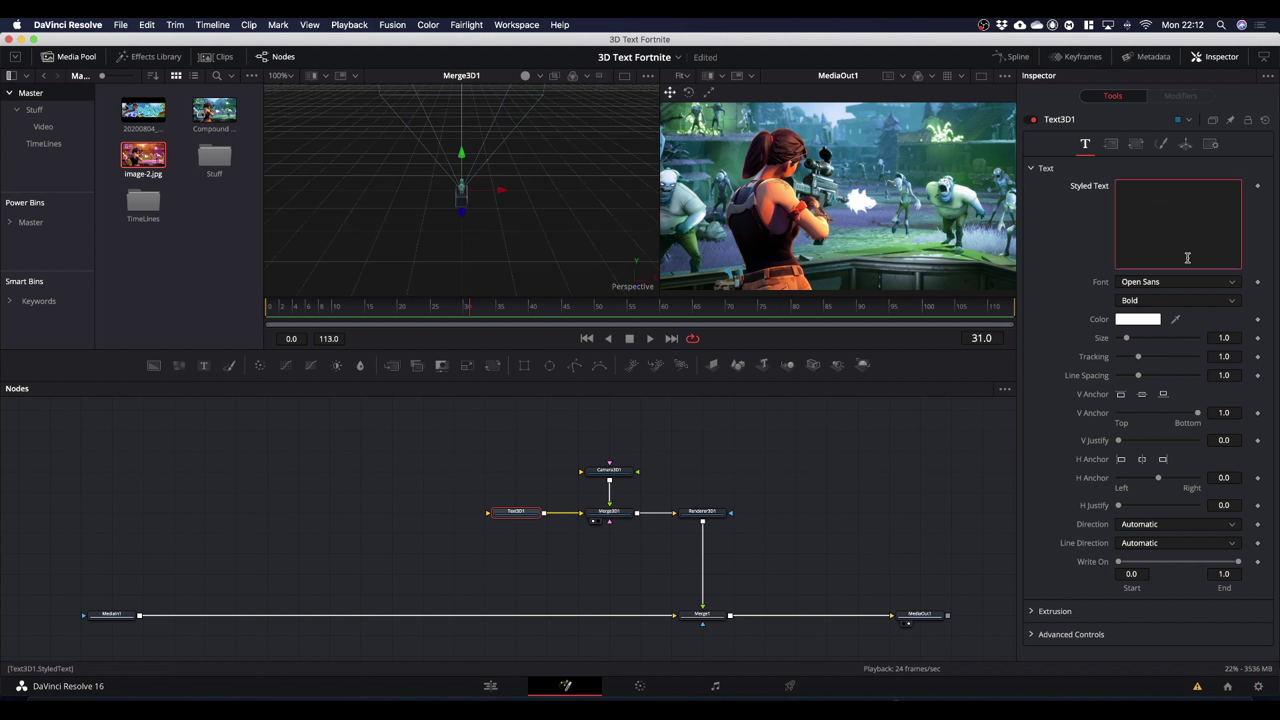
type("Sta")
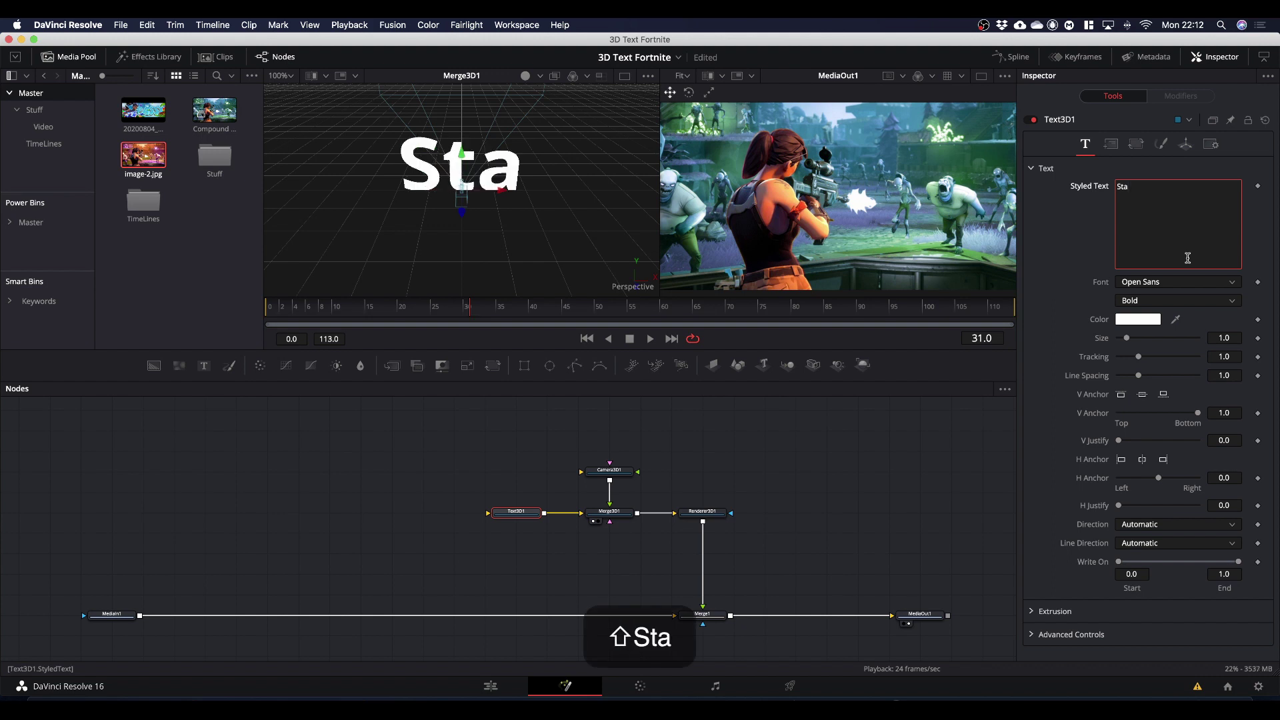
type("nsCrew")
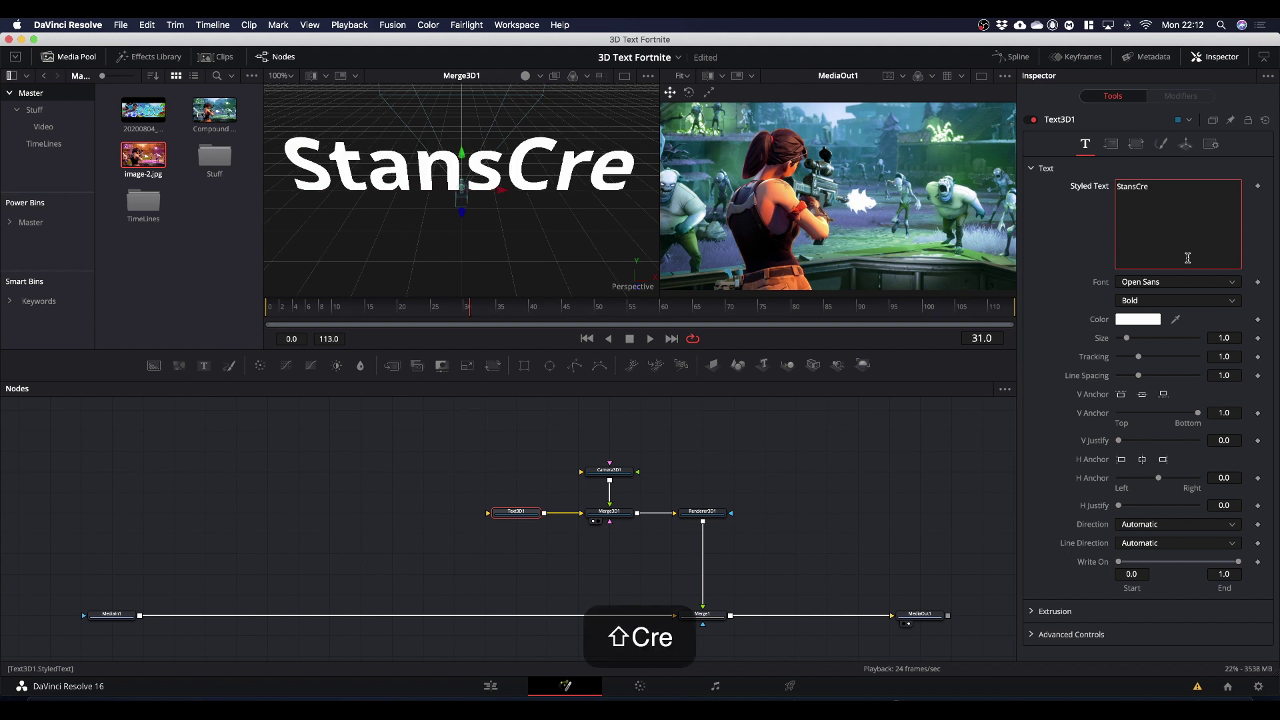
key("BackSpace")
key("BackSpace")
key("BackSpace")
key("BackSpace")
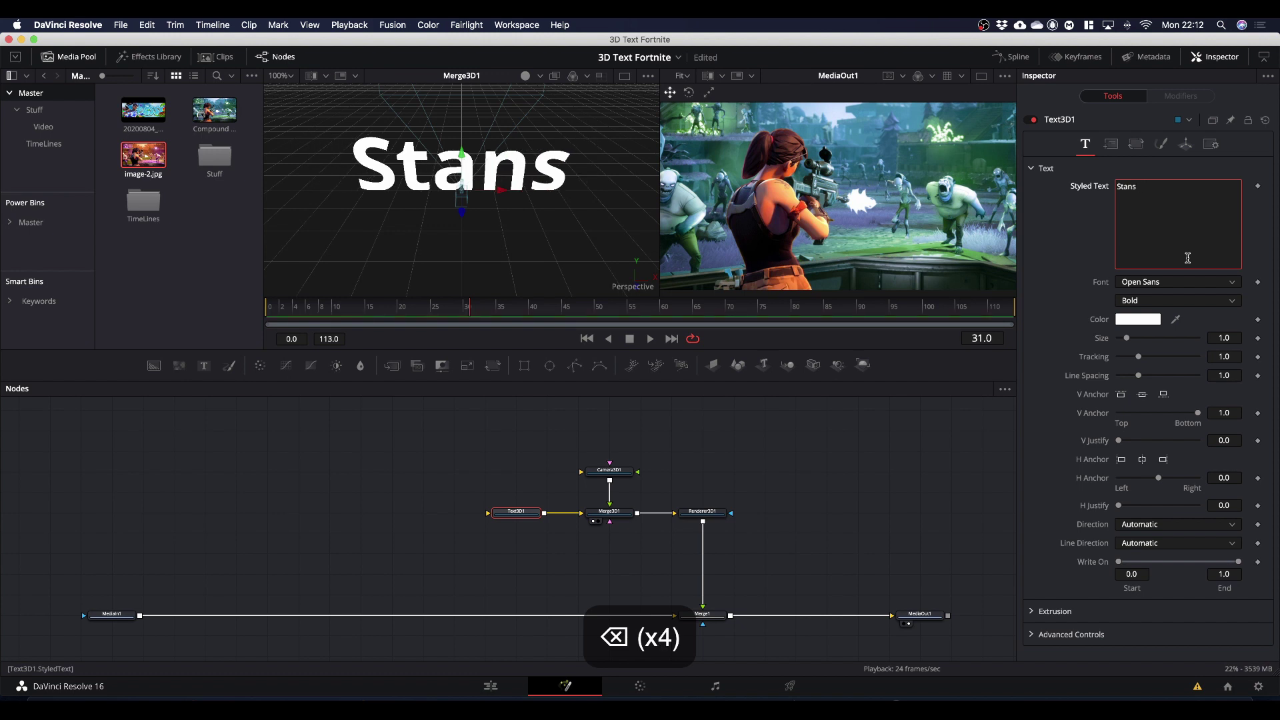
key("Return")
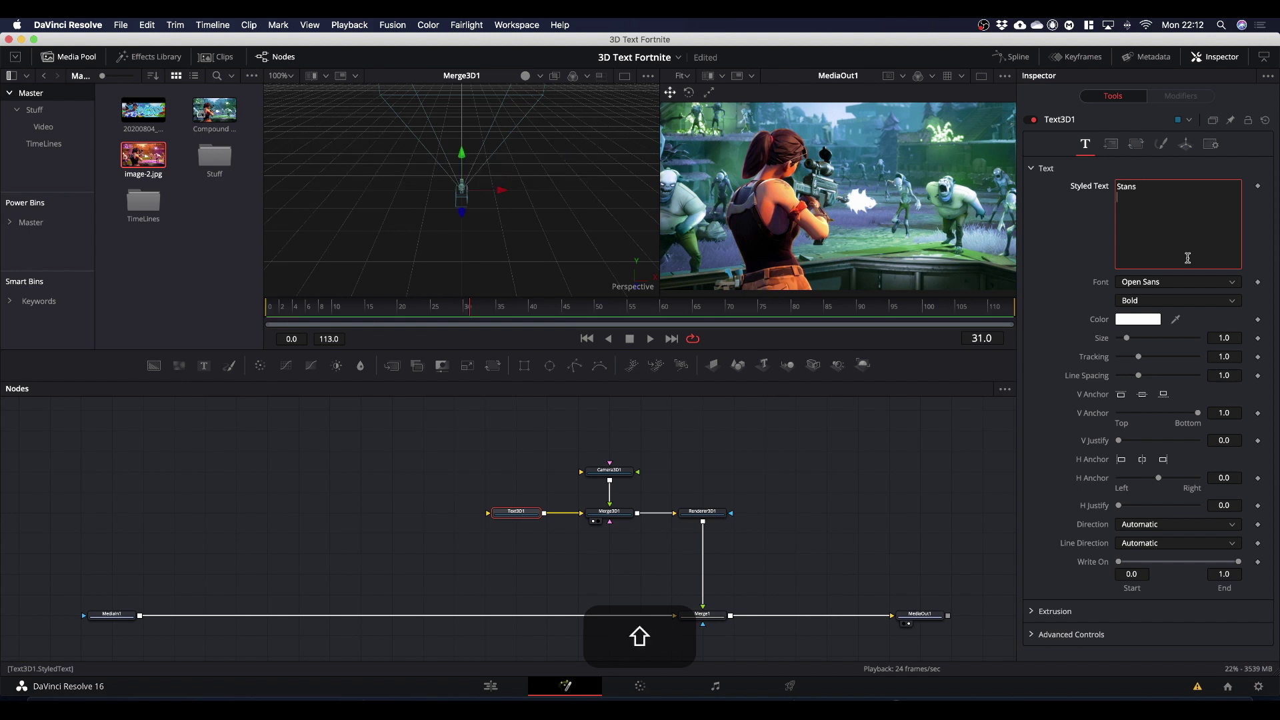
type("Crew")
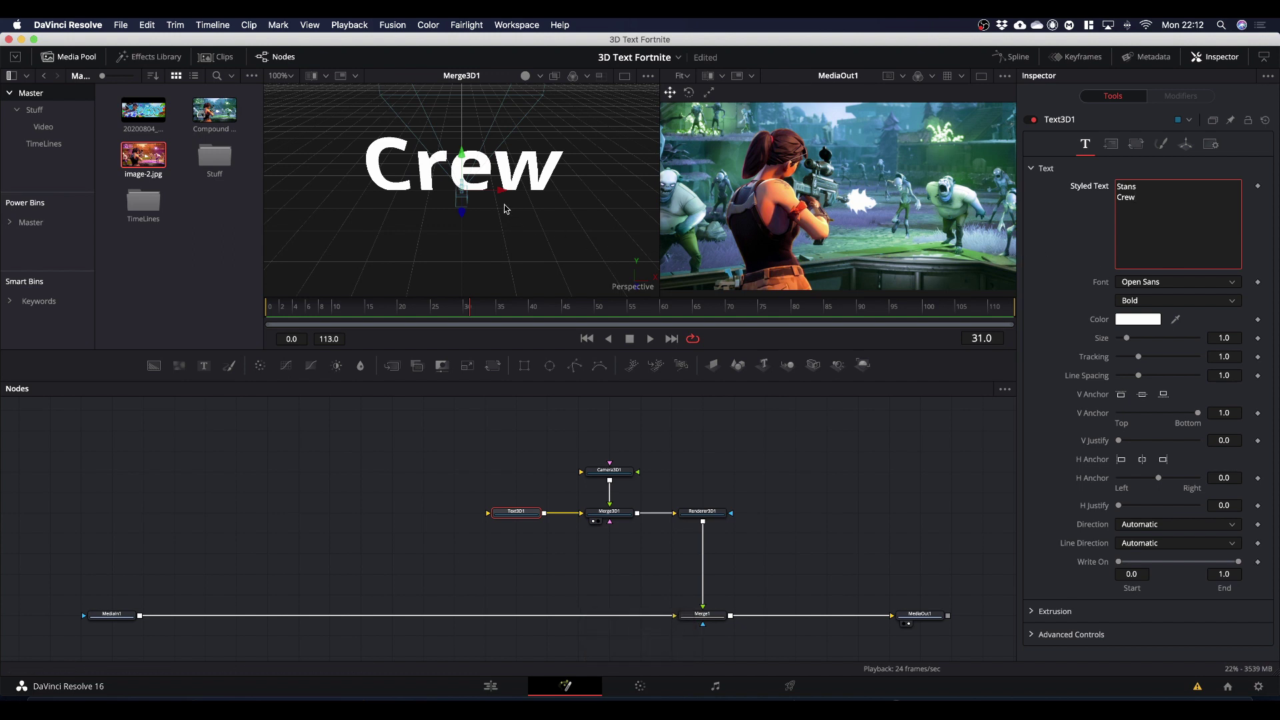
Step: Set the text font to Yikes! and the line spacing to 0.787
key("super")
scroll(518, 213, "down", 3)
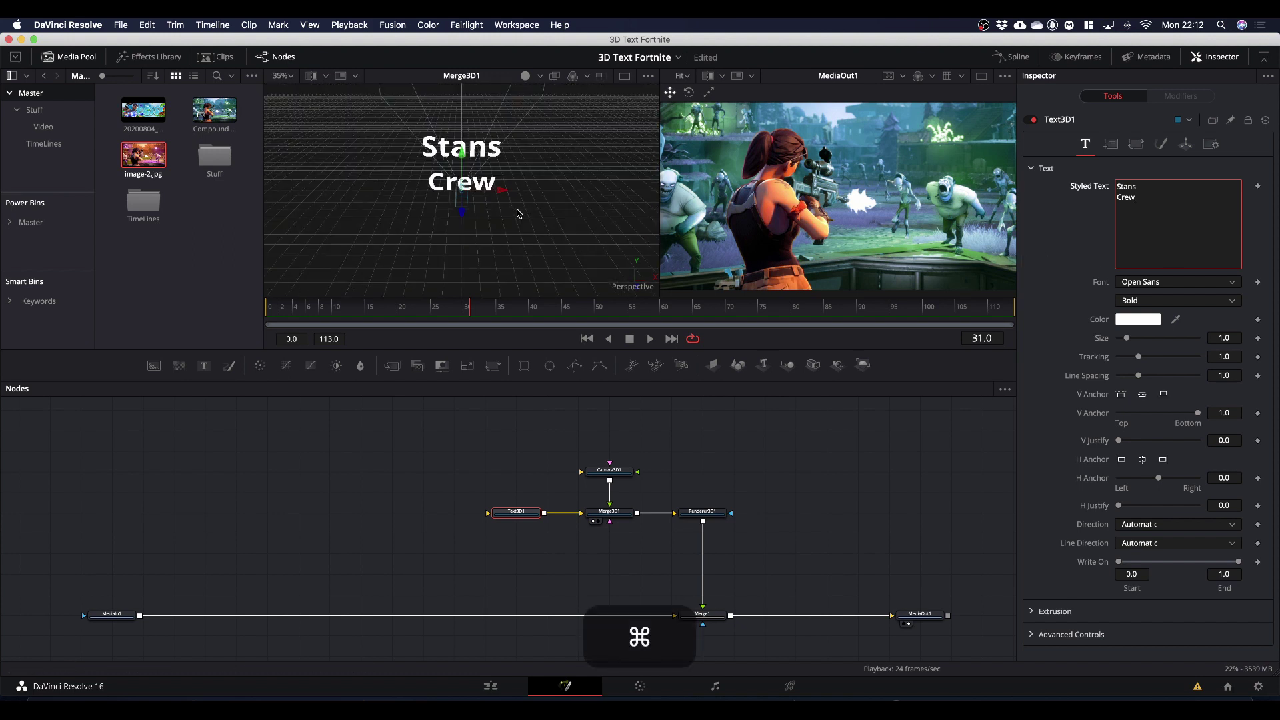
scroll(523, 200, "up", 1)
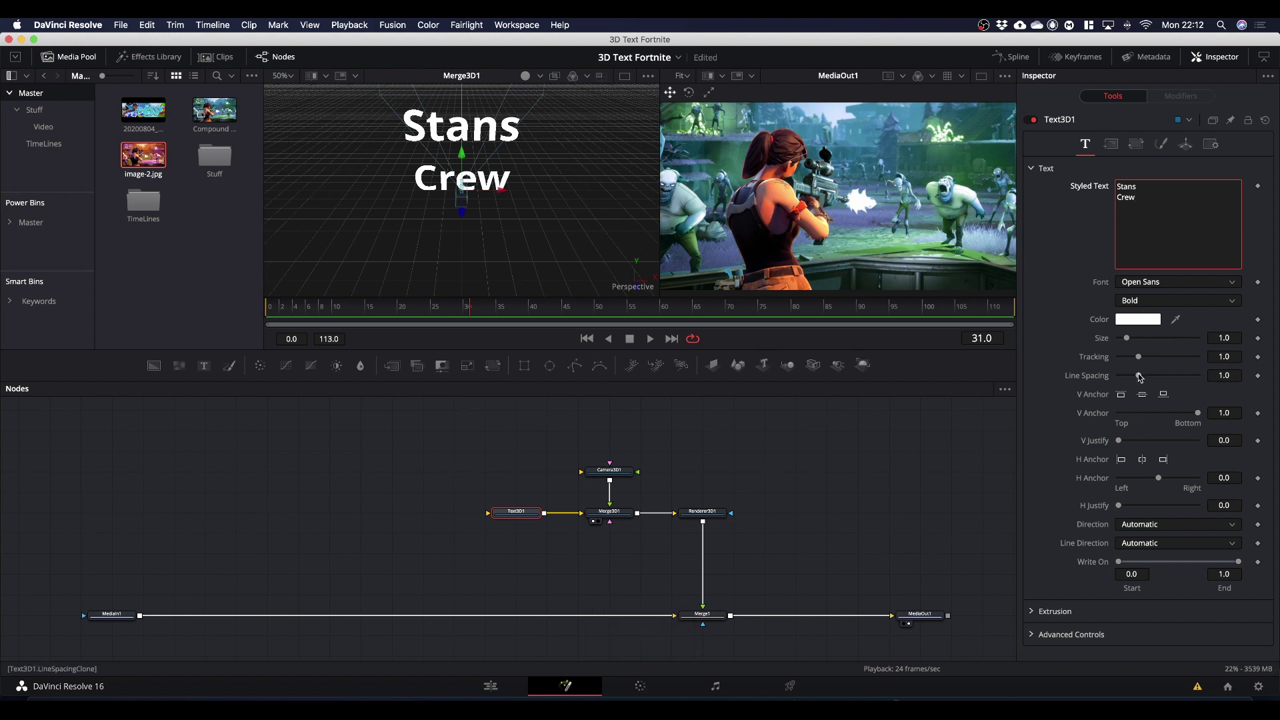
left_click_drag(1140, 378, 1132, 377)
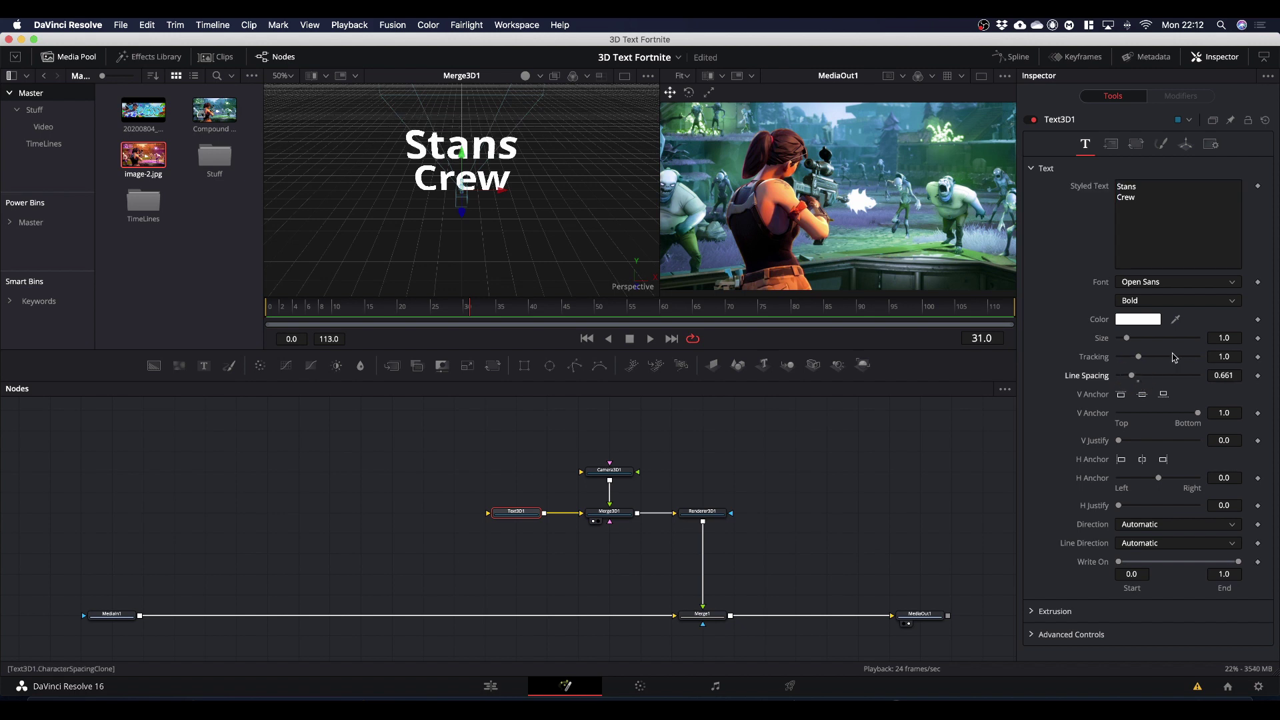
left_click(1150, 283)
type("yi")
key("Return")
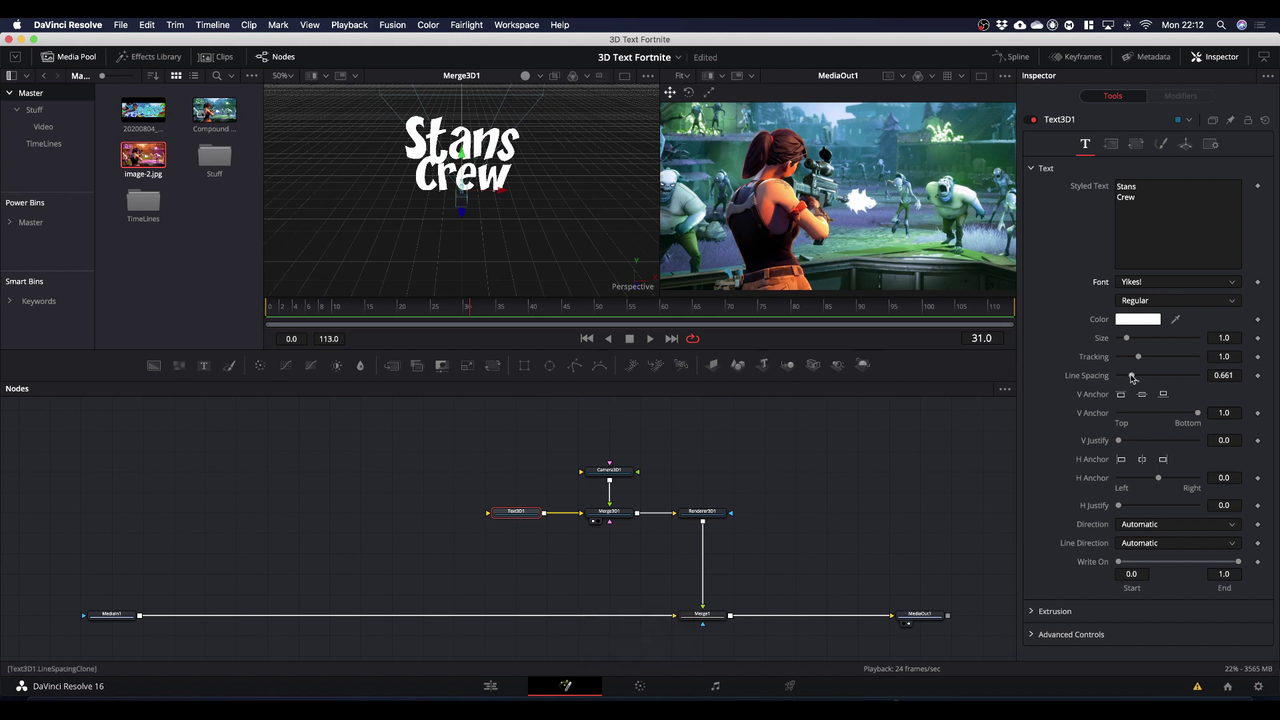
left_click_drag(1132, 378, 1134, 378)
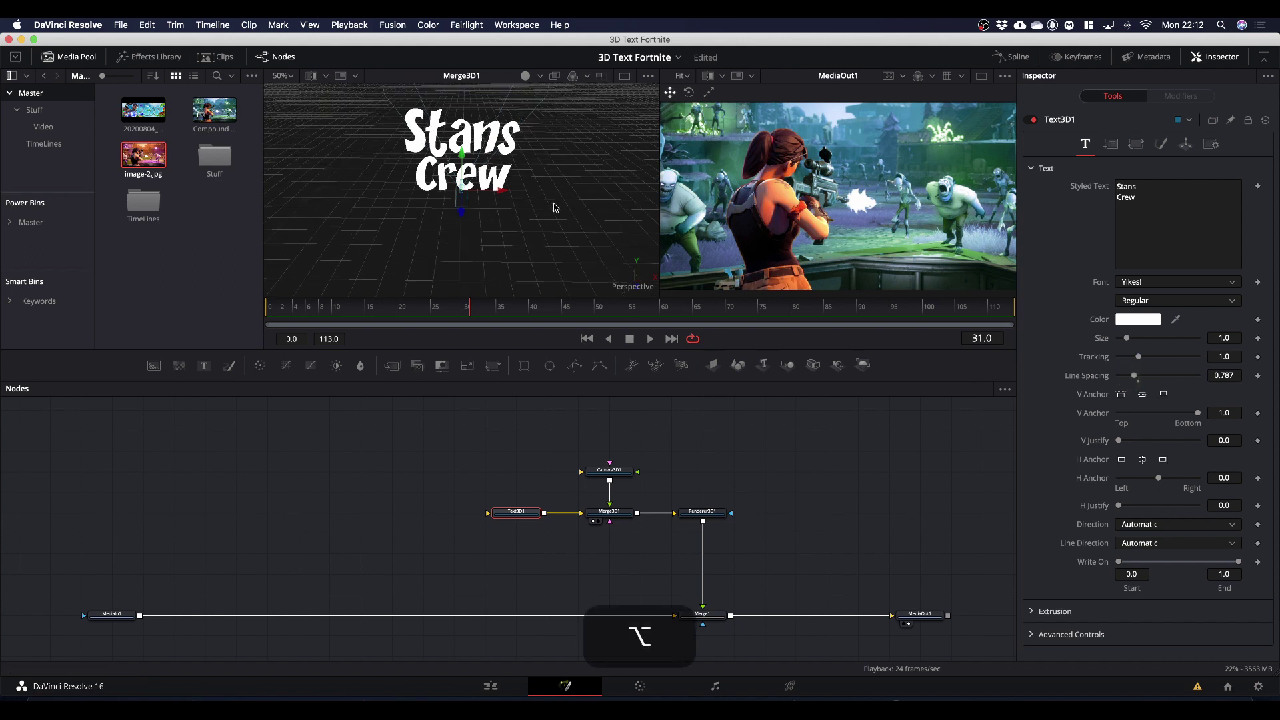
left_click_drag(549, 206, 531, 181)
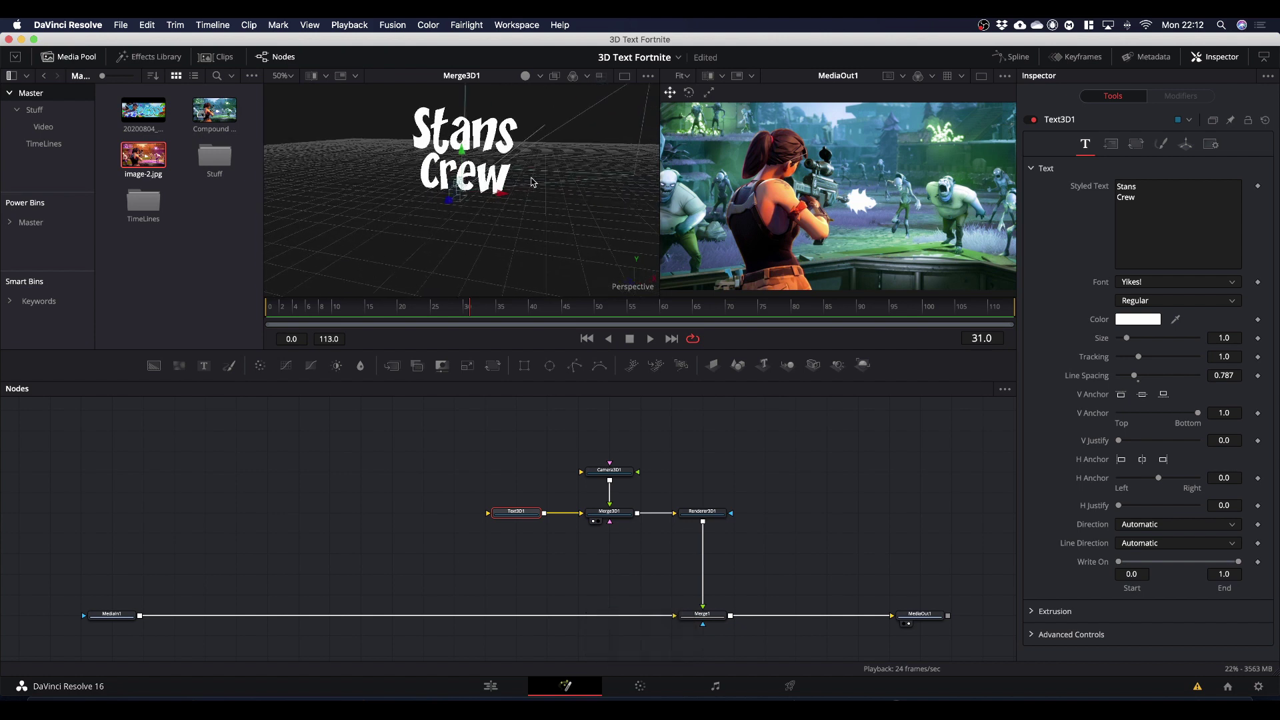
Step: Expand Text3D1's Extrusion section and set Extrusion Depth to 0.2
left_click(1033, 612)
scroll(1060, 593, "down", 4)
left_click(1235, 526)
key("BackSpace")
type("15")
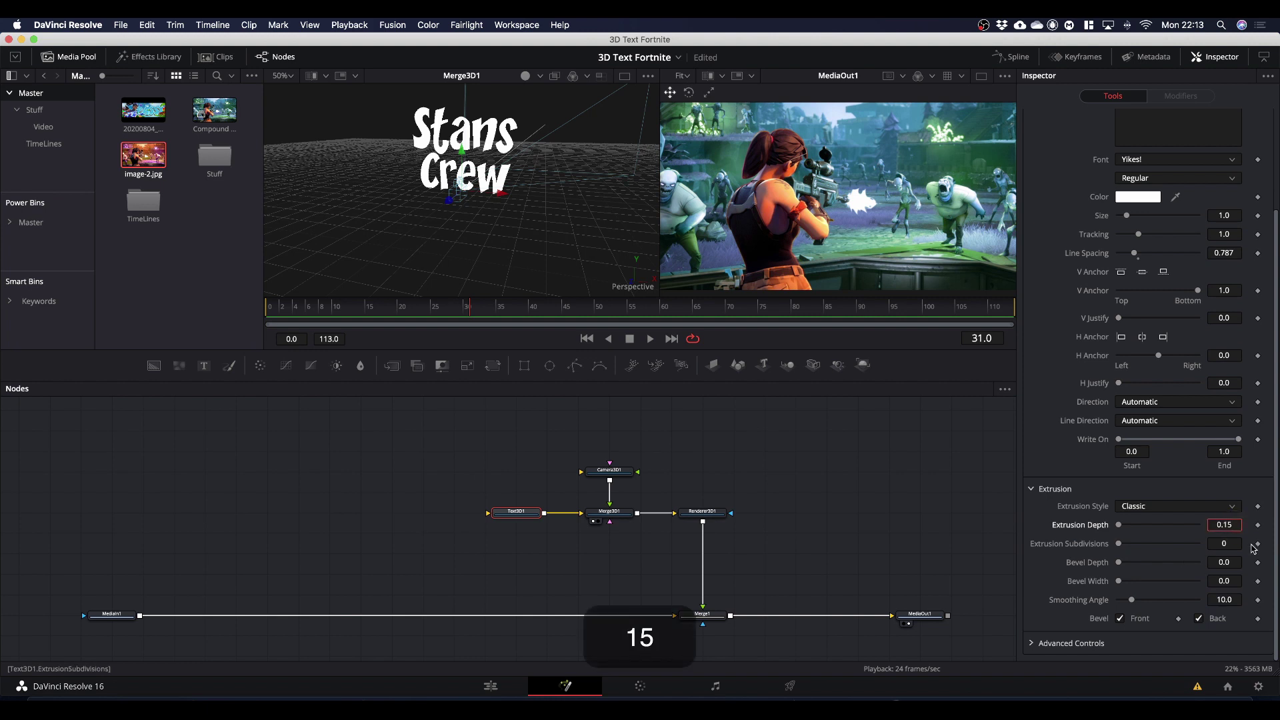
key("BackSpace")
key("BackSpace")
type("2")
Step: Set Bevel Depth and Bevel Width to 0.01 each, checking the text's thickness in 3D
left_click(1235, 562)
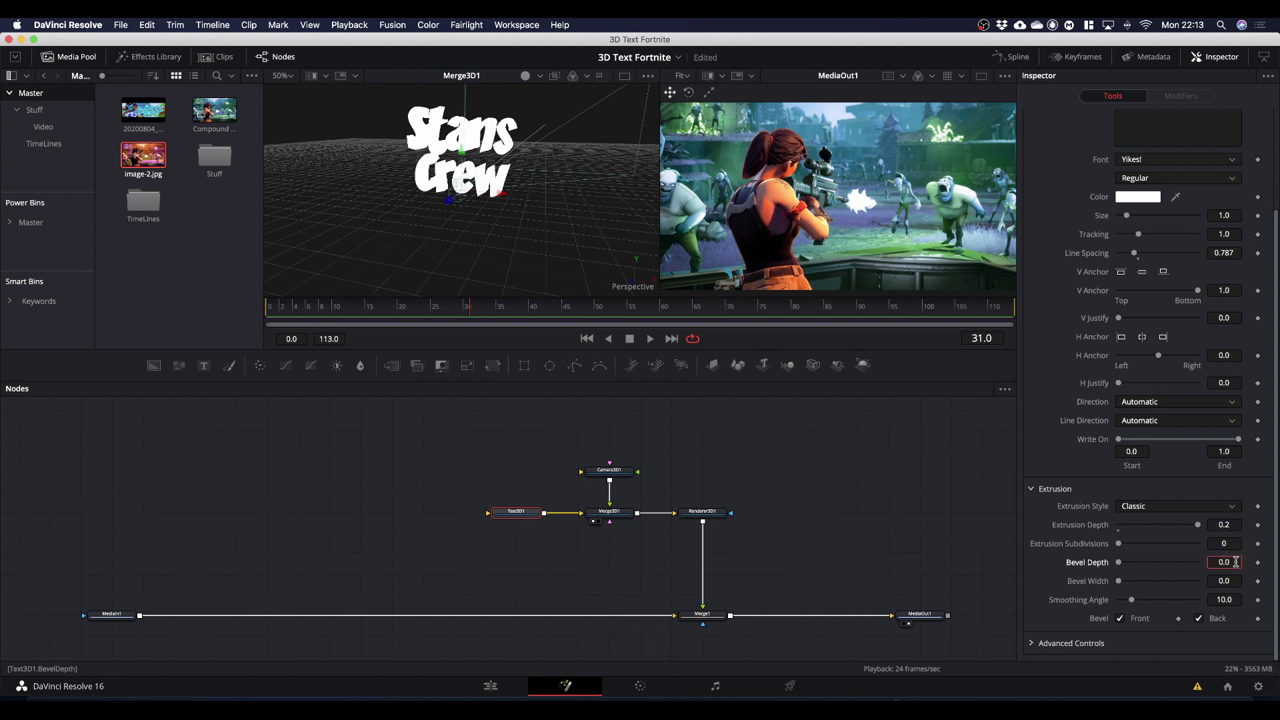
type("1")
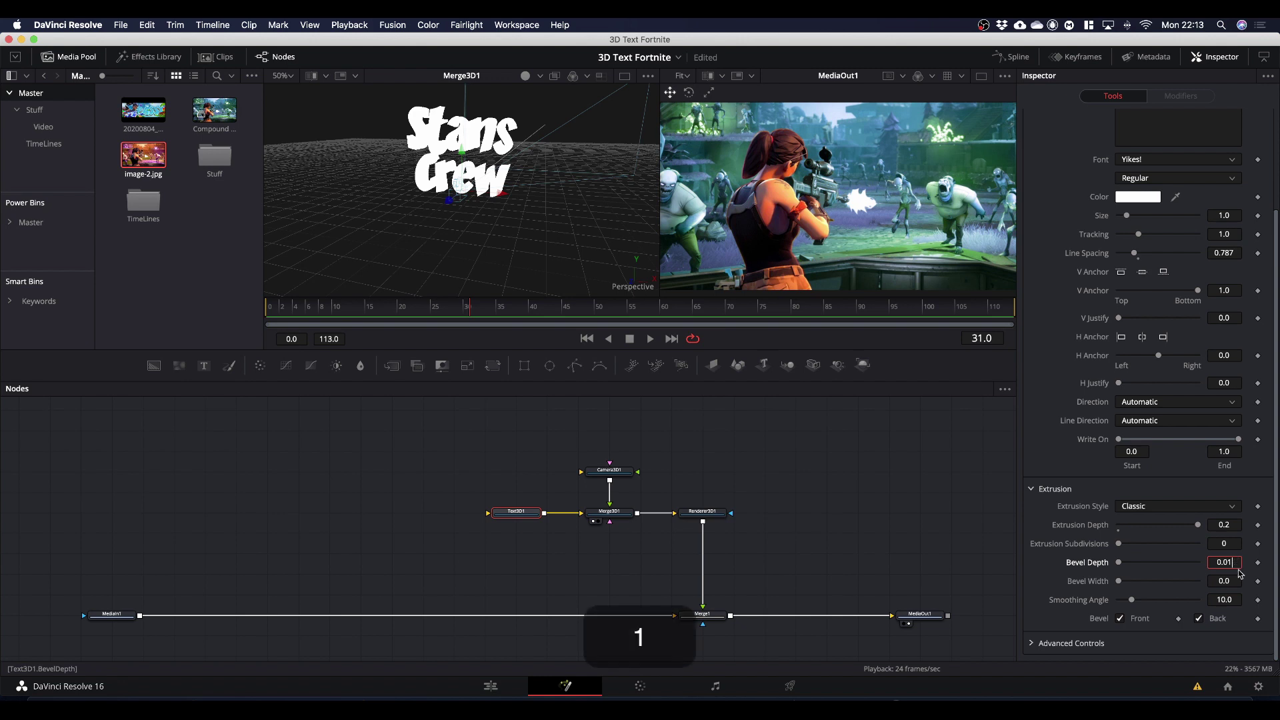
left_click(1238, 581)
type("1")
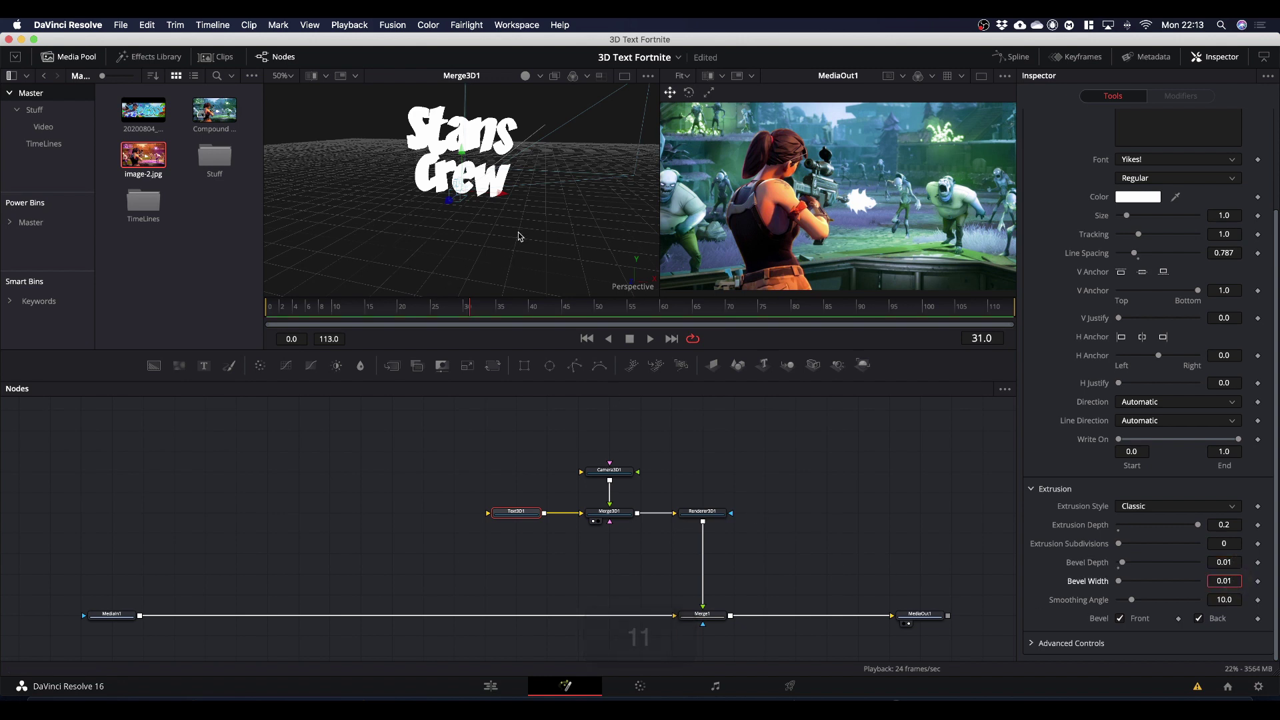
scroll(519, 224, "up", 2)
scroll(519, 225, "up", 2)
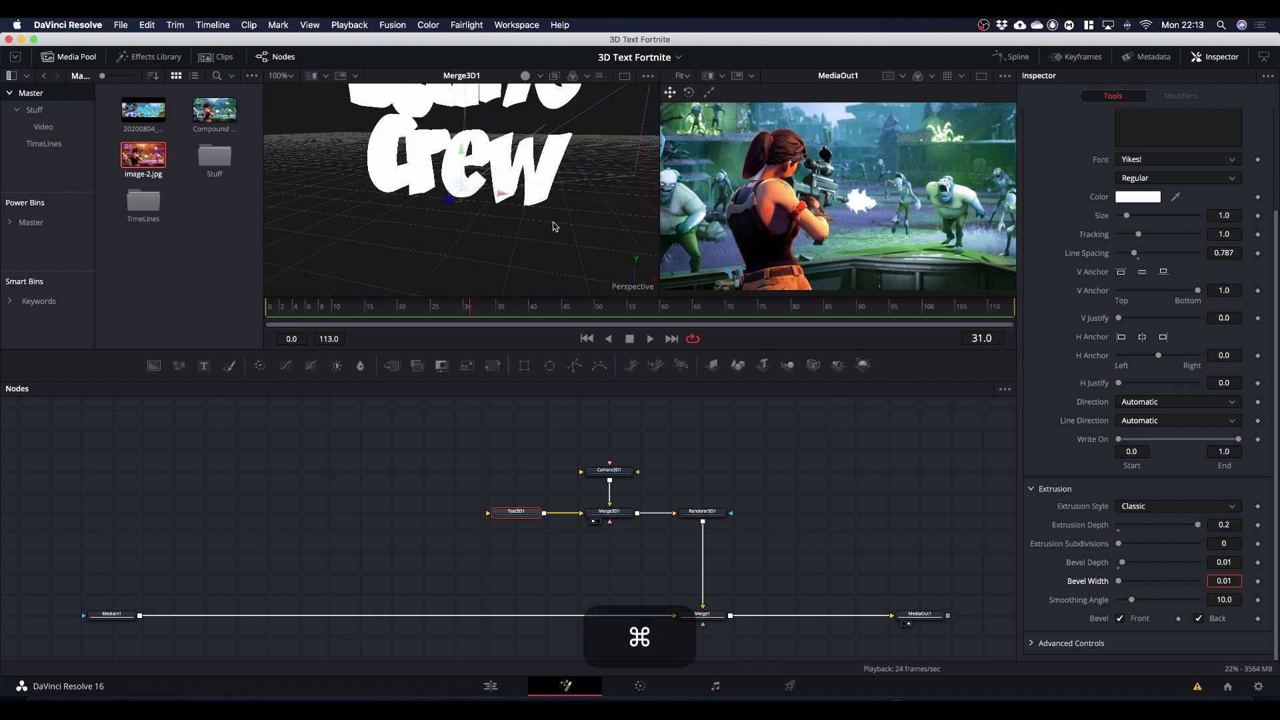
mouse_move(562, 228)
left_mouse_down()
mouse_move(466, 226)
mouse_move(470, 213)
mouse_move(552, 217)
mouse_move(562, 246)
left_mouse_up()
Step: Enable Lights in the Merge3D1 viewer's shading options so the Stans Crew text shows shading
scroll(563, 247, "down", 3)
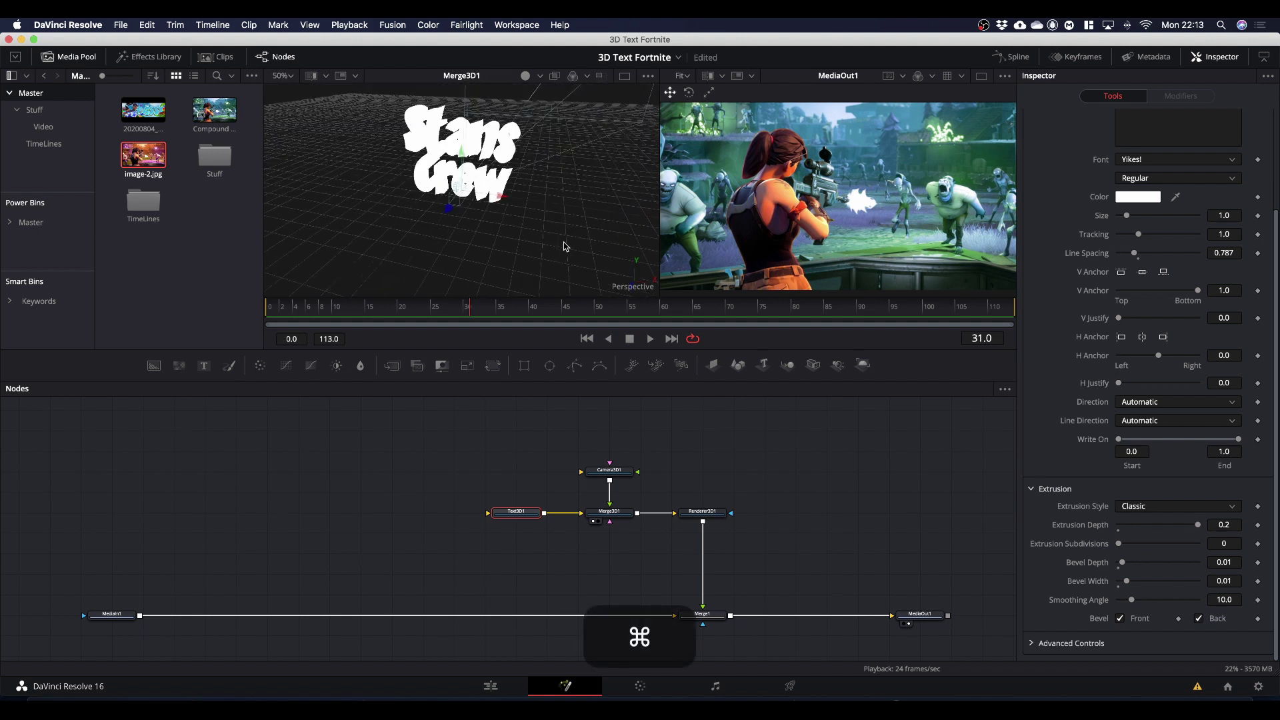
left_click(542, 79)
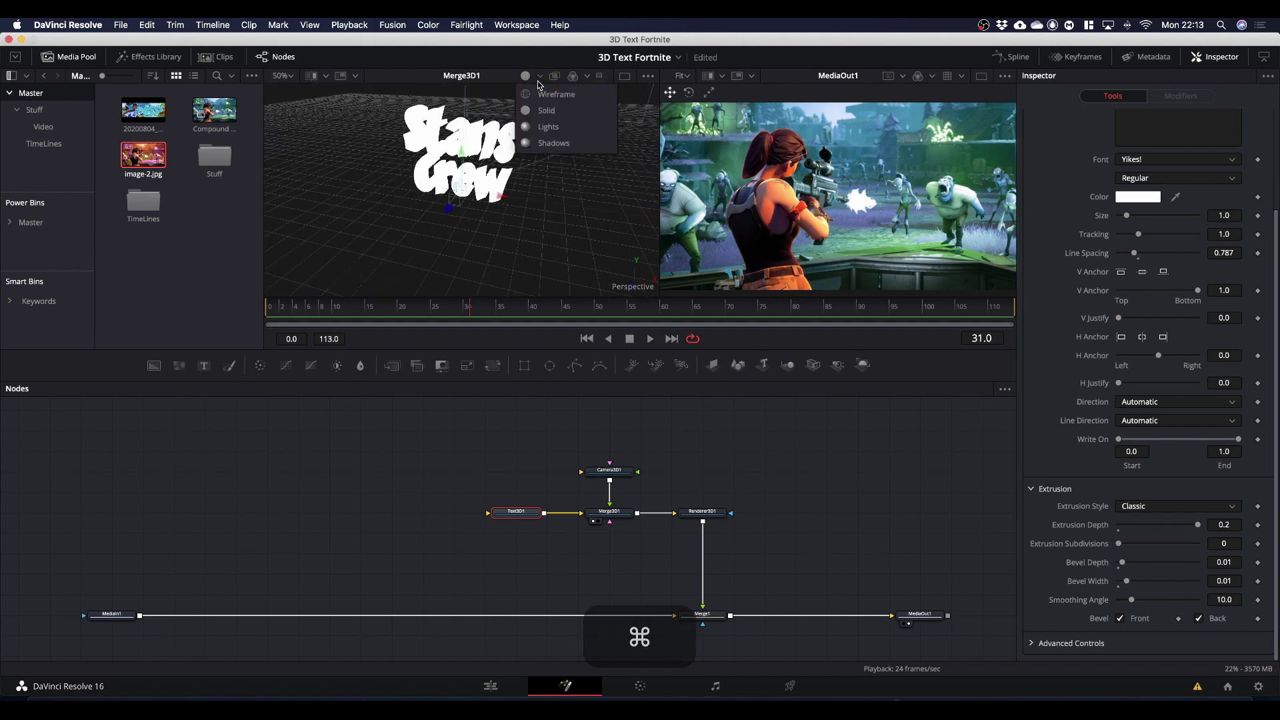
left_click(547, 136)
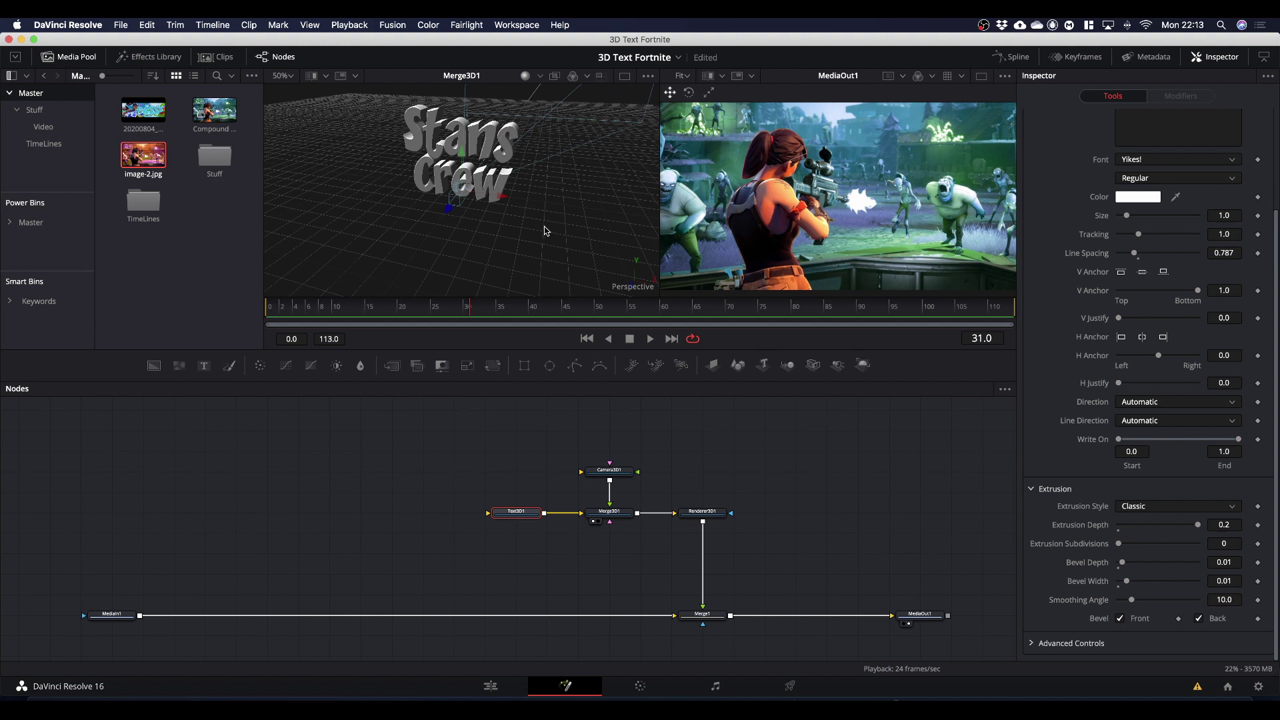
key("alt")
Step: Drag Camera3D1 in the zoomed-out 3D viewer until the whole Stans Crew title fits above the character
left_click(609, 470)
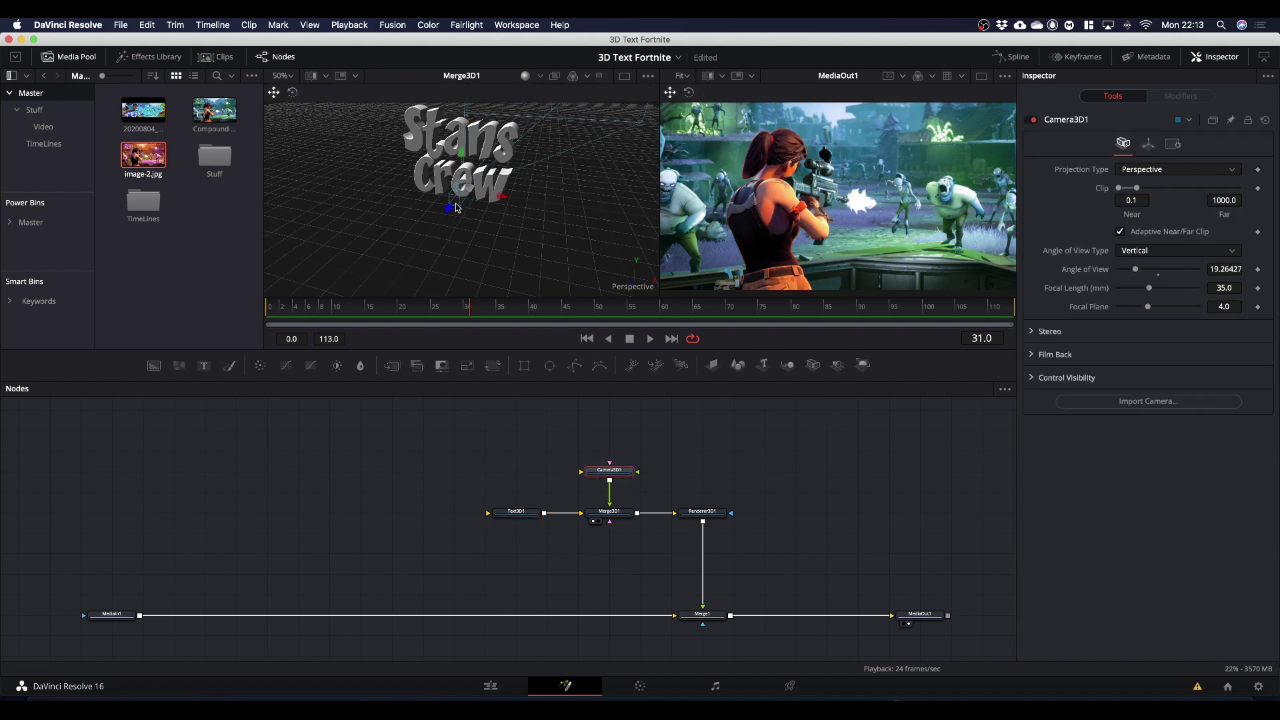
left_click_drag(451, 209, 400, 274)
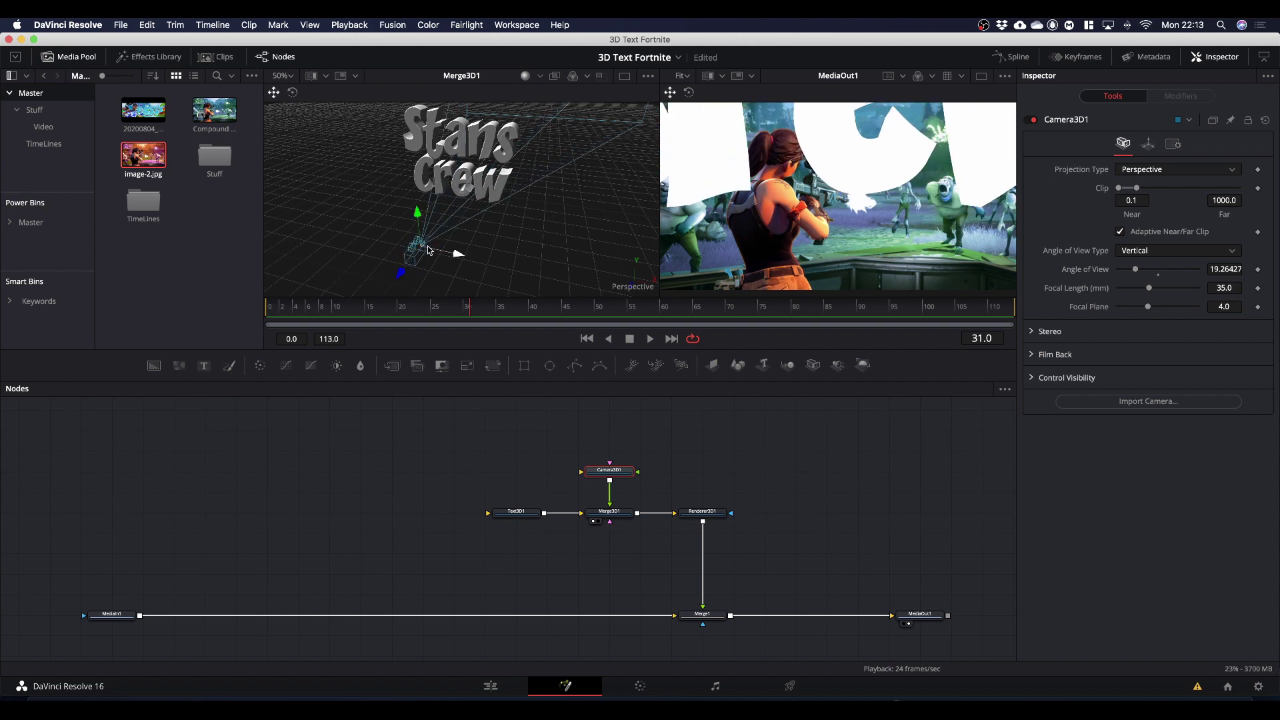
scroll(430, 248, "down", 2)
scroll(430, 248, "down", 1)
left_click_drag(436, 230, 386, 269)
scroll(494, 237, "down", 2)
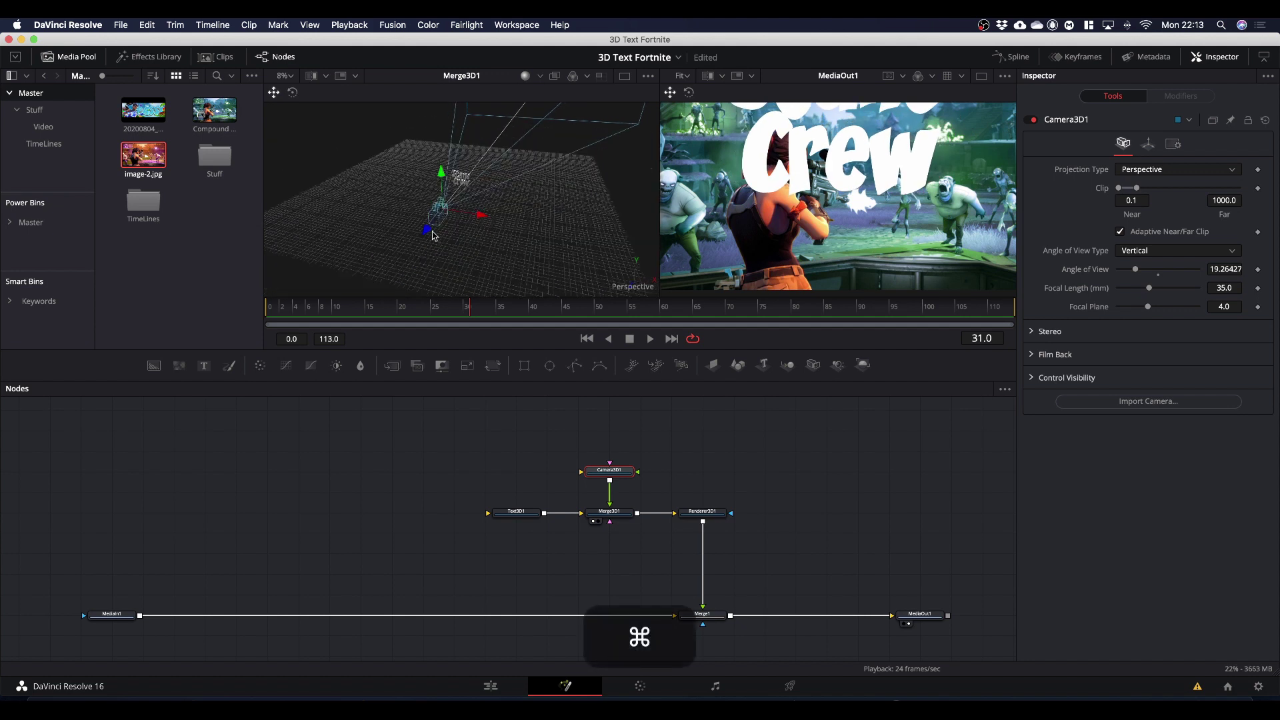
left_click_drag(427, 229, 397, 259)
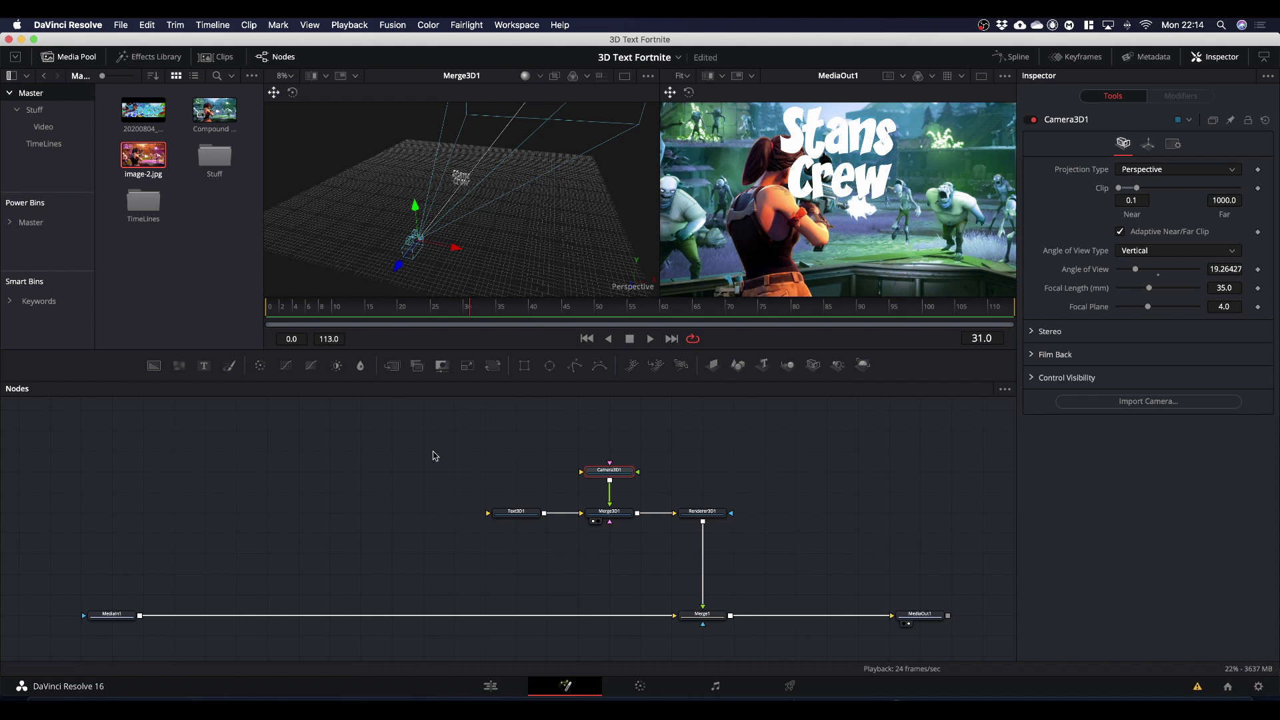
Step: Join Text3D1's title into the single line 'StansCrew' and move the camera to enlarge it
left_click(512, 512)
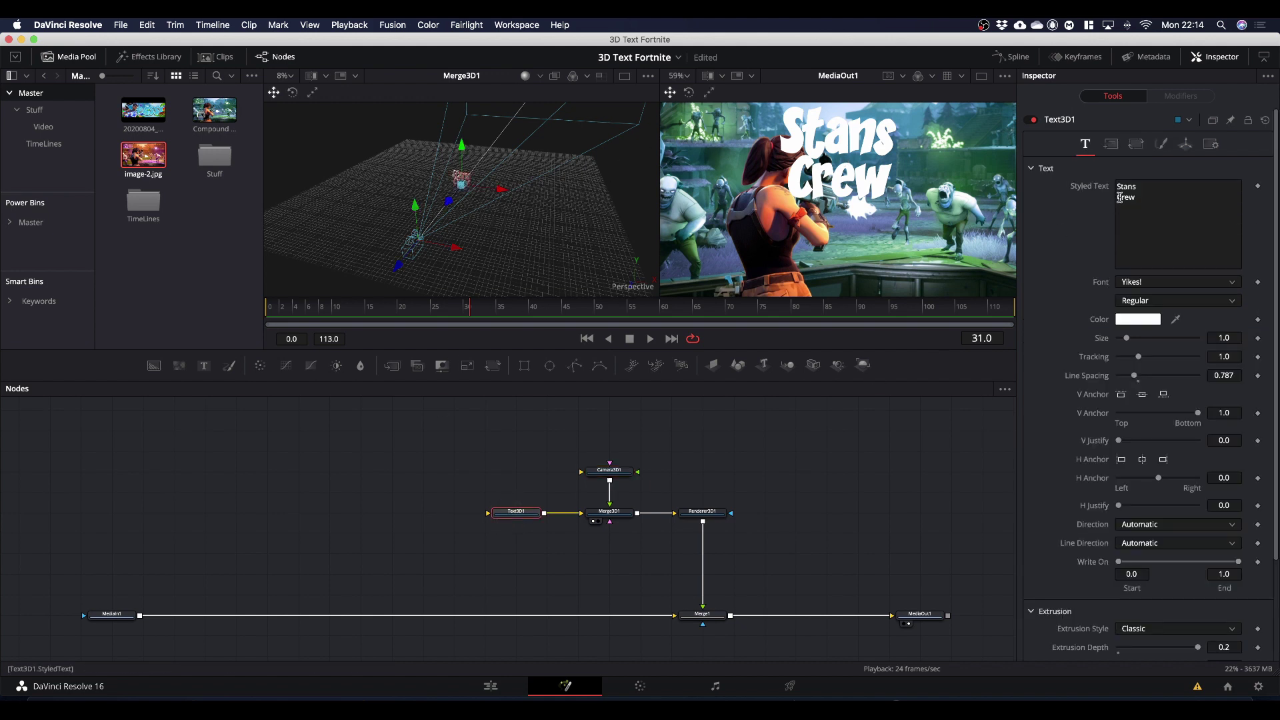
left_click(1127, 226)
key("BackSpace")
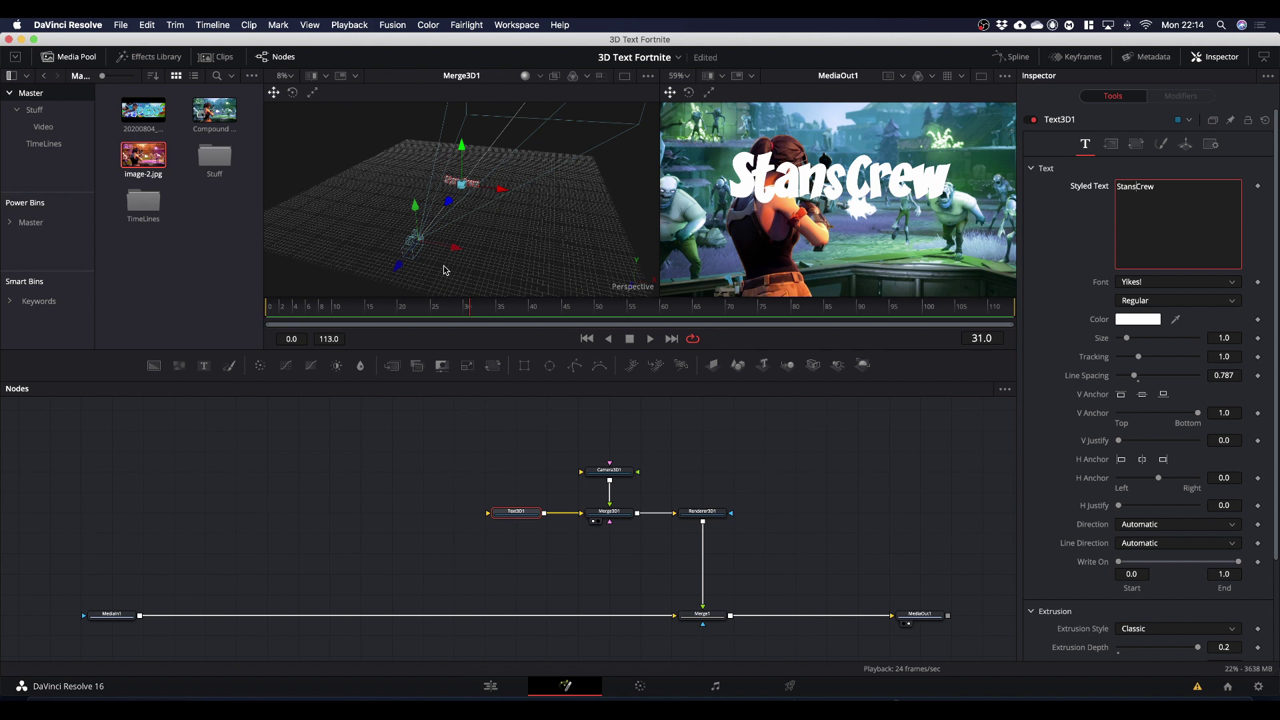
left_click_drag(398, 267, 409, 247)
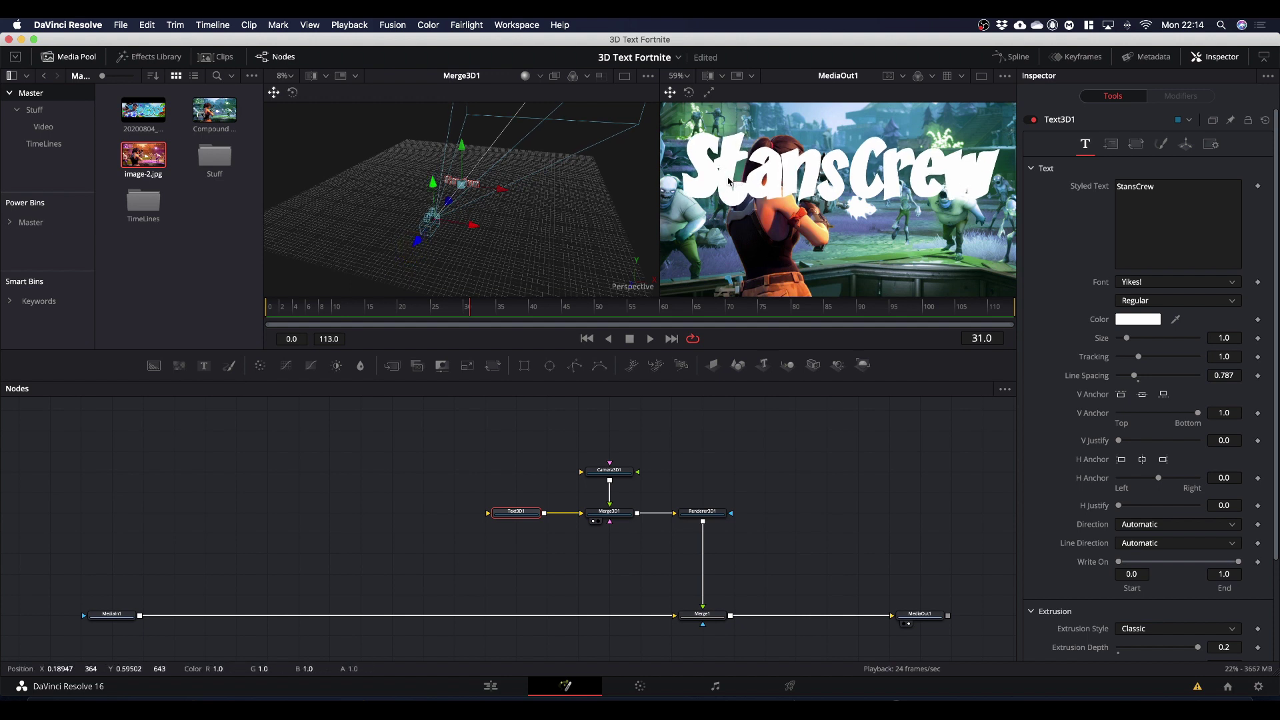
Step: Tick Lighting Enable on Renderer3D1 so the title renders with scene lighting
left_click(716, 514)
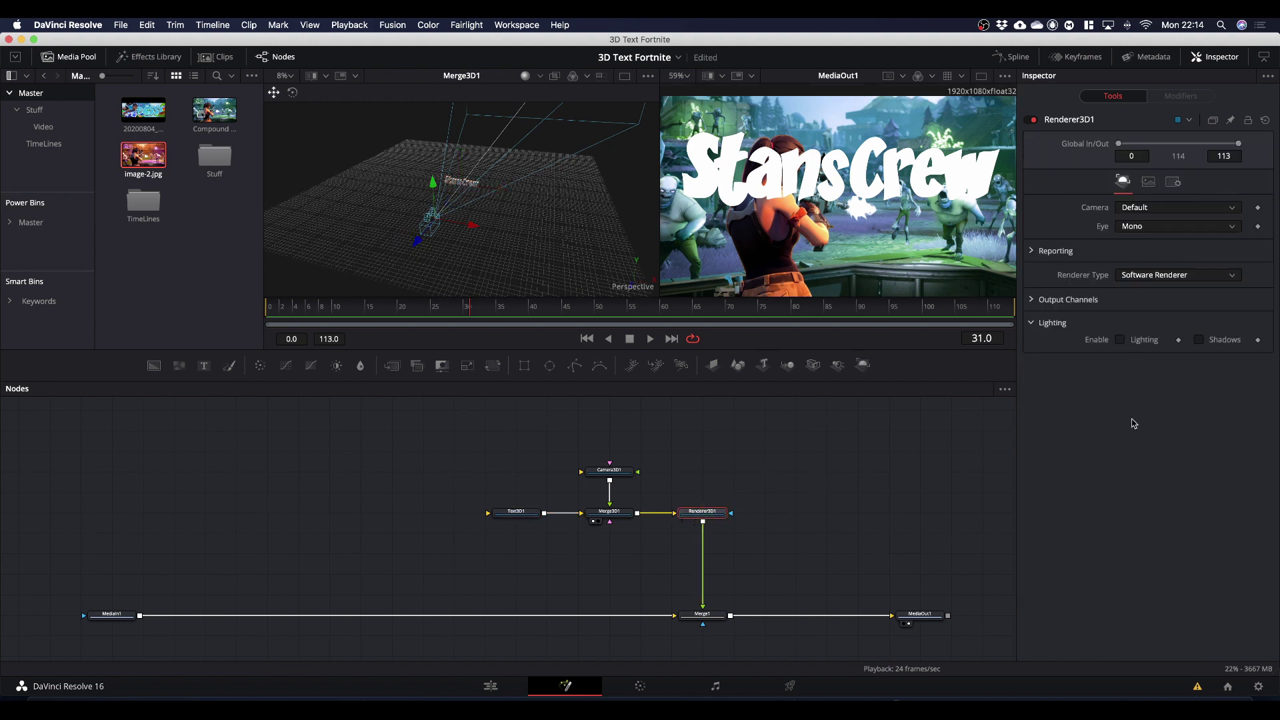
left_click(1121, 340)
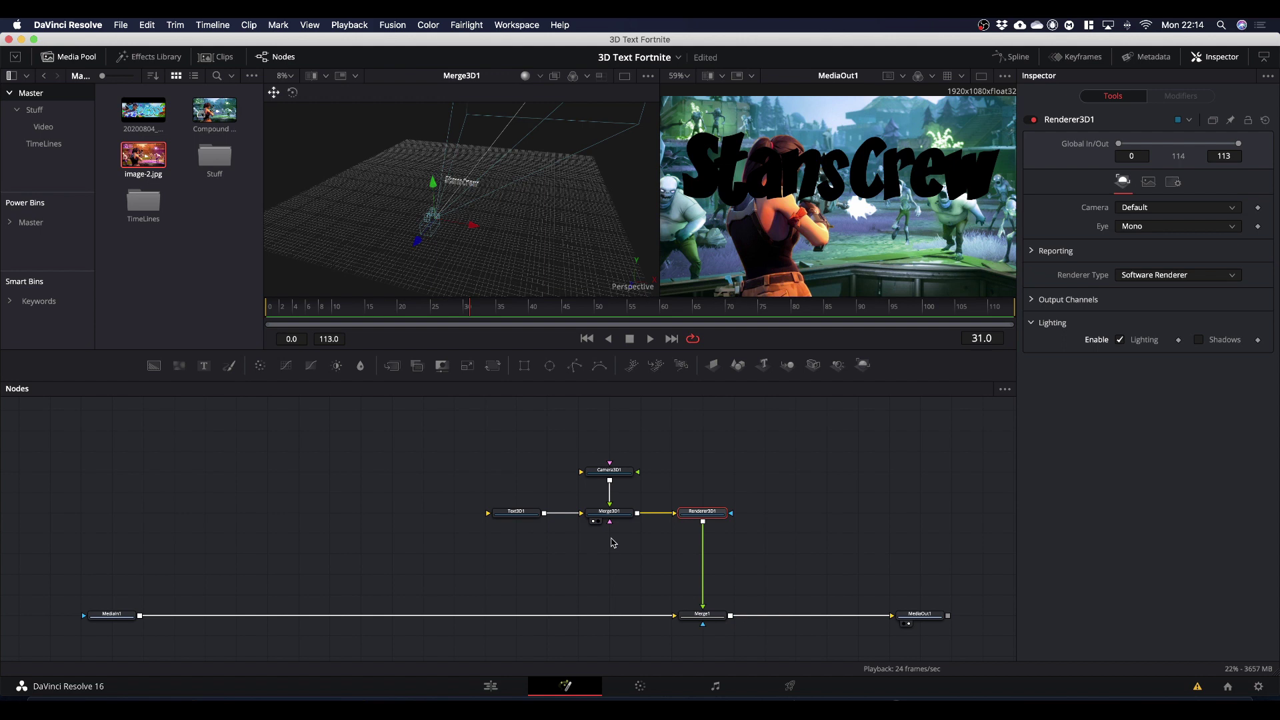
Step: Add a Directional Light (3DL) tool via the 'directi' search and frame the StansCrew text
key("shift+space")
type("retou")
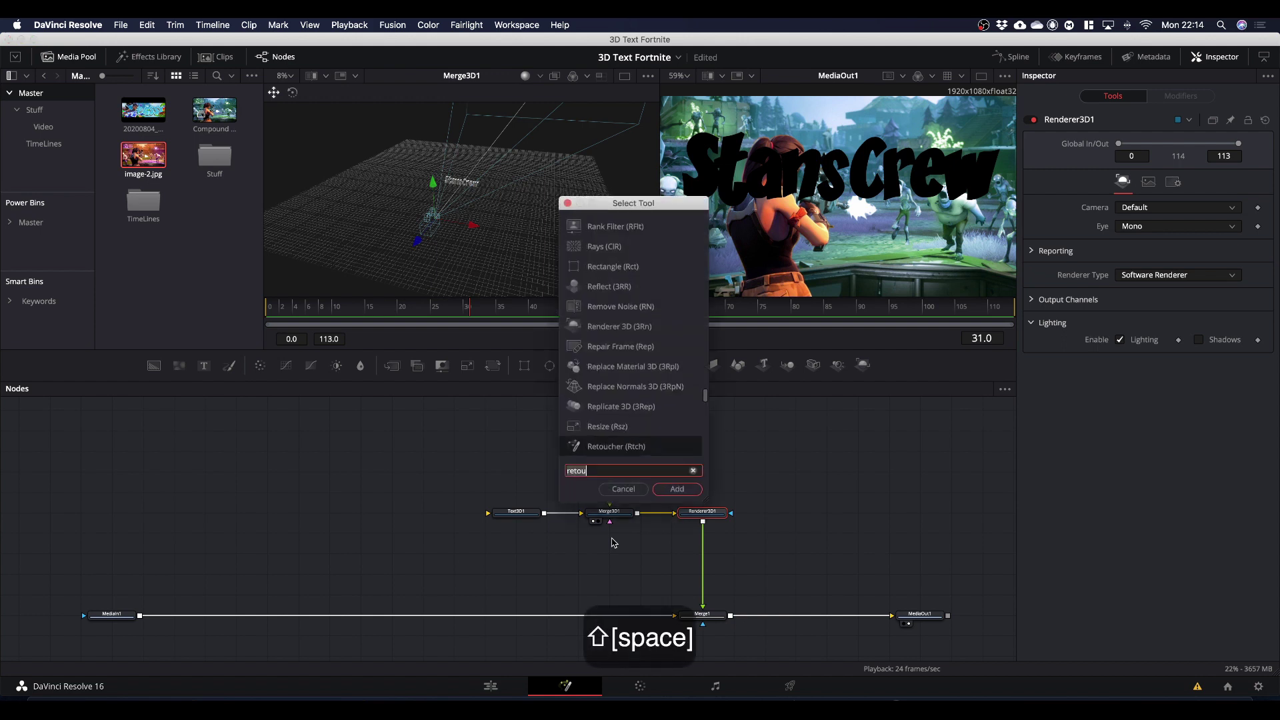
type("direc")
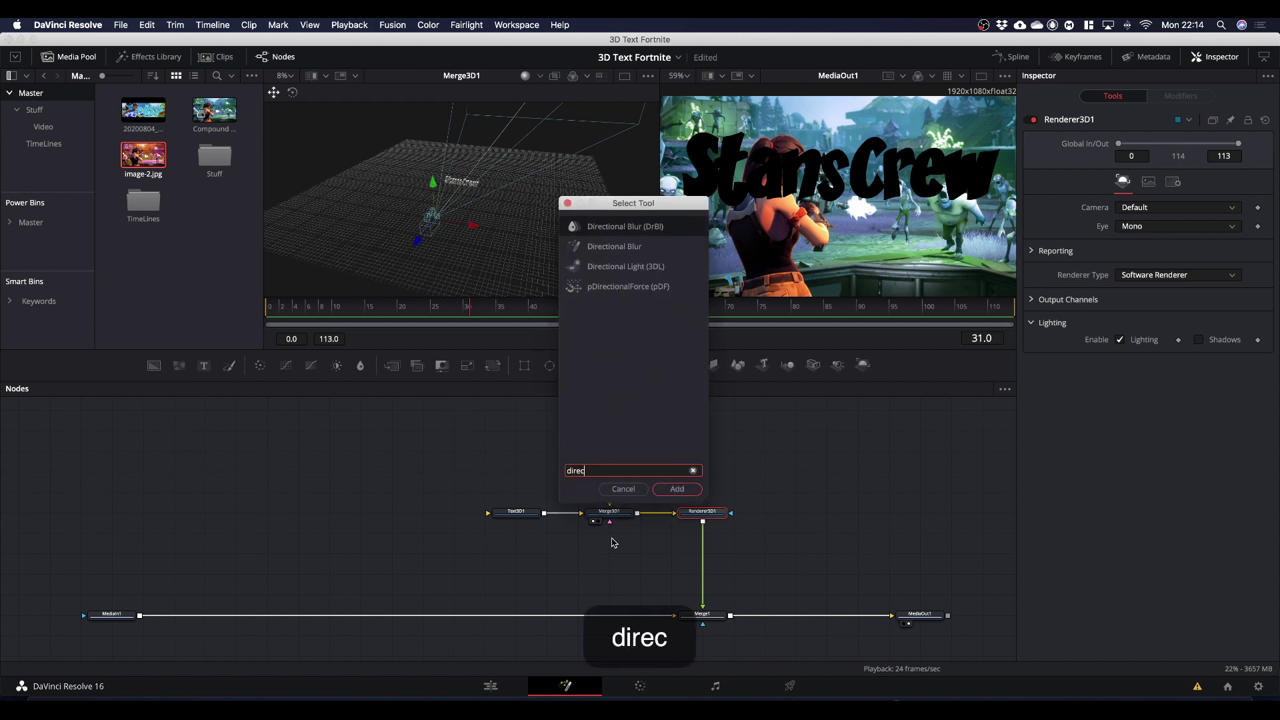
type("ti")
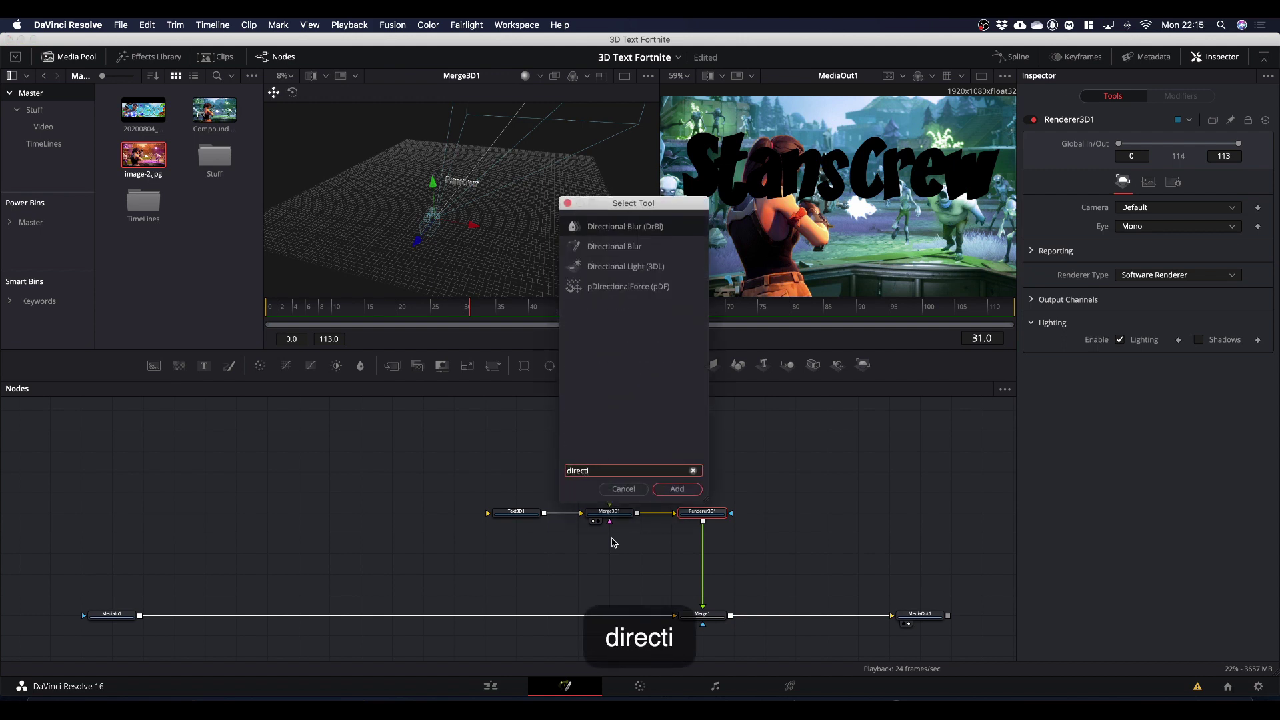
key("Down")
key("Down")
key("Return")
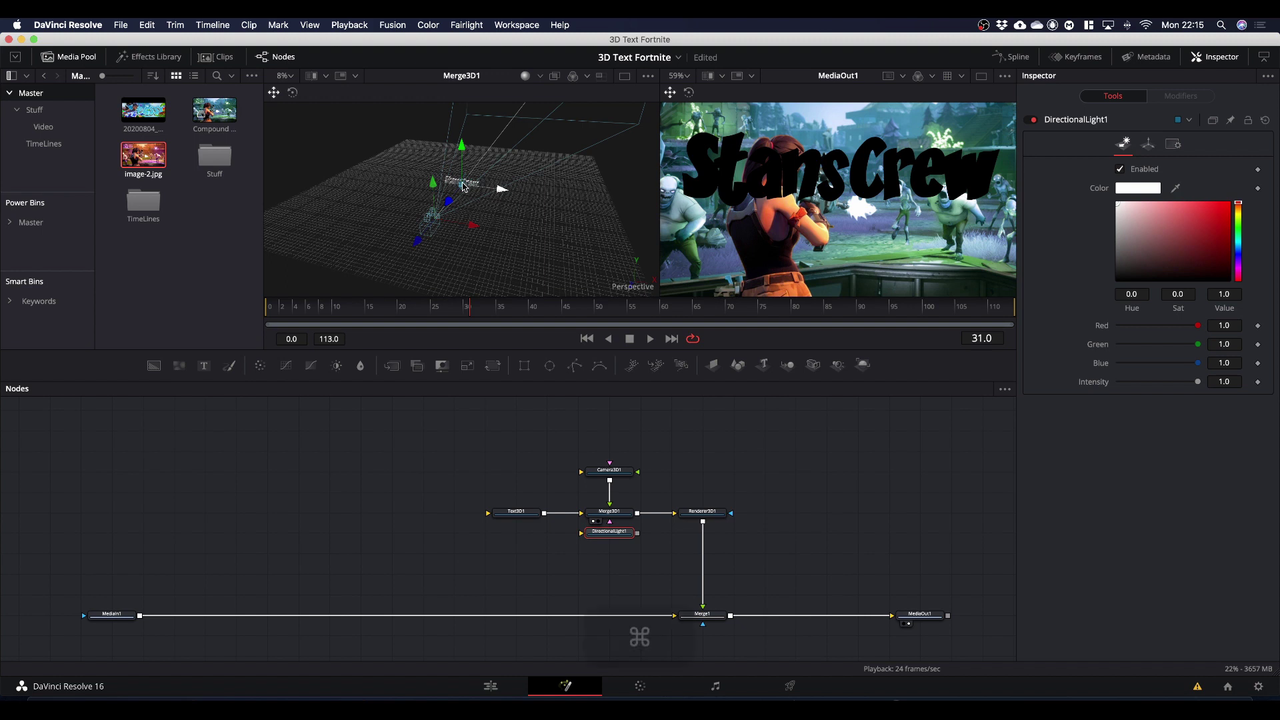
key("super+f")
scroll(465, 189, "up", 2)
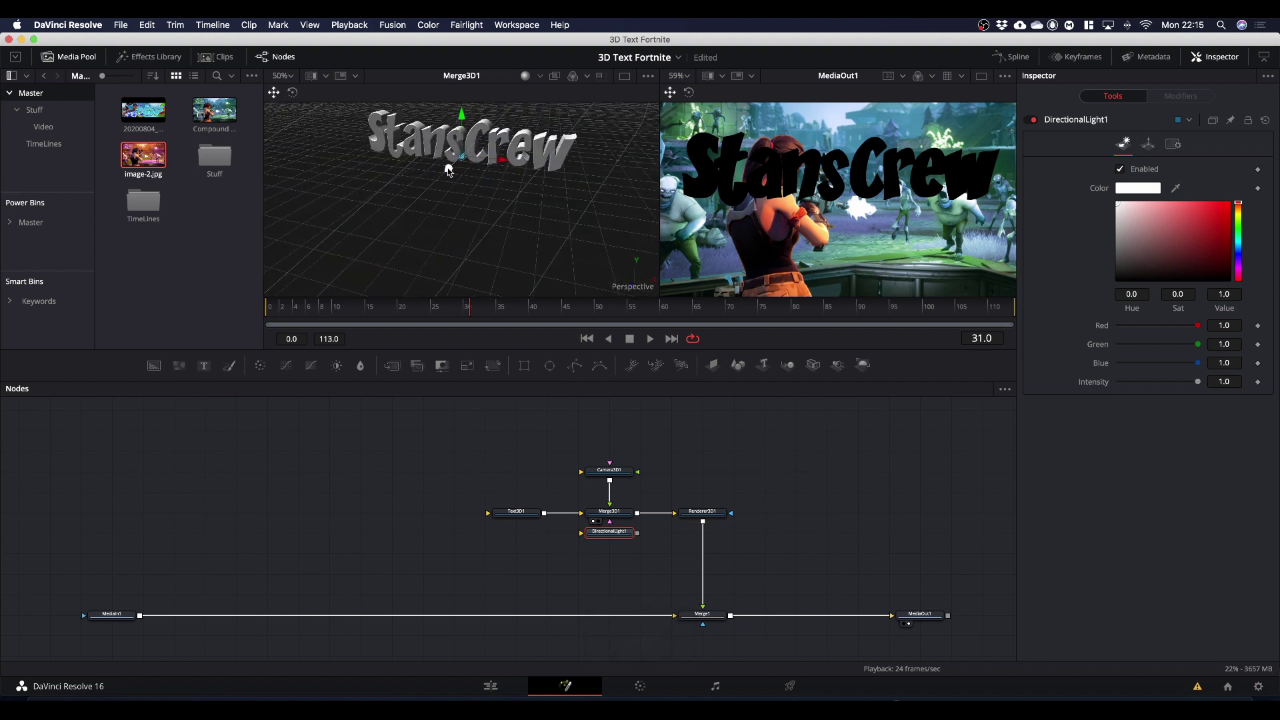
key("super+z")
Step: Connect DirectionalLight1 into Merge3D1 and position the light beside the text, orbiting the view
left_click(617, 520)
left_click_drag(618, 520, 617, 521)
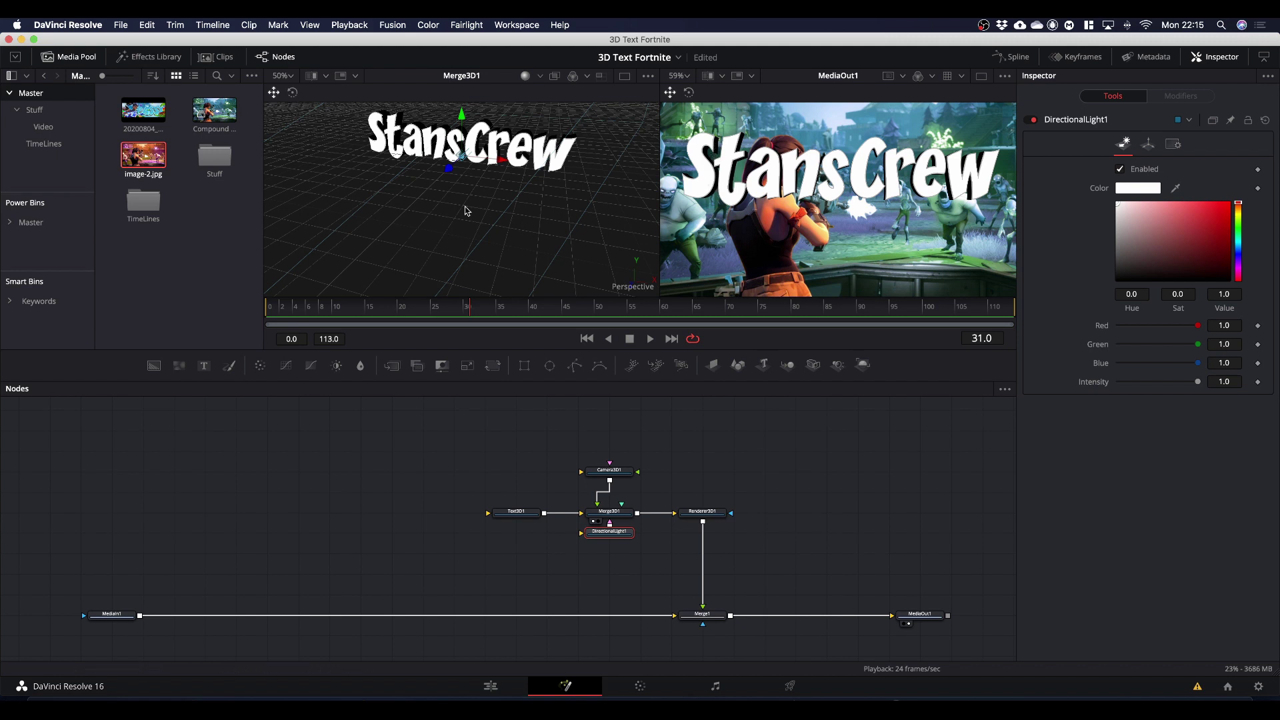
left_click_drag(449, 164, 446, 220)
left_click_drag(444, 210, 522, 230)
key("alt")
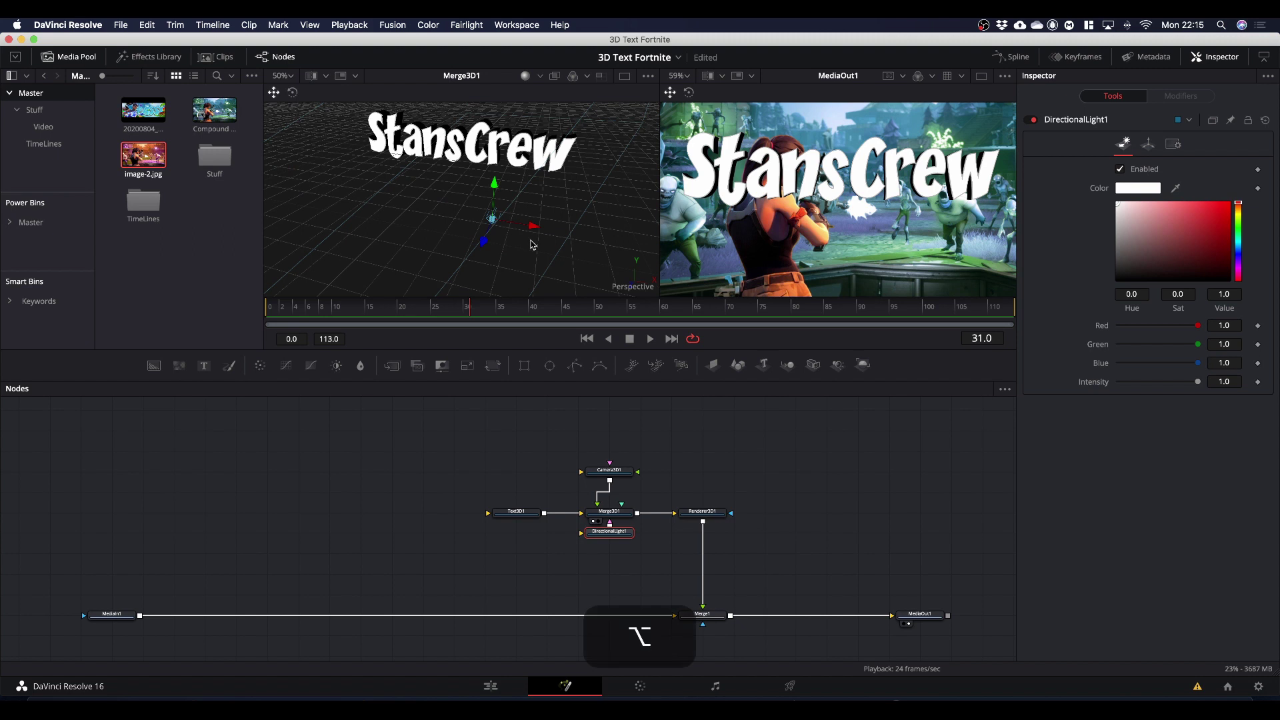
left_click_drag(533, 245, 584, 232)
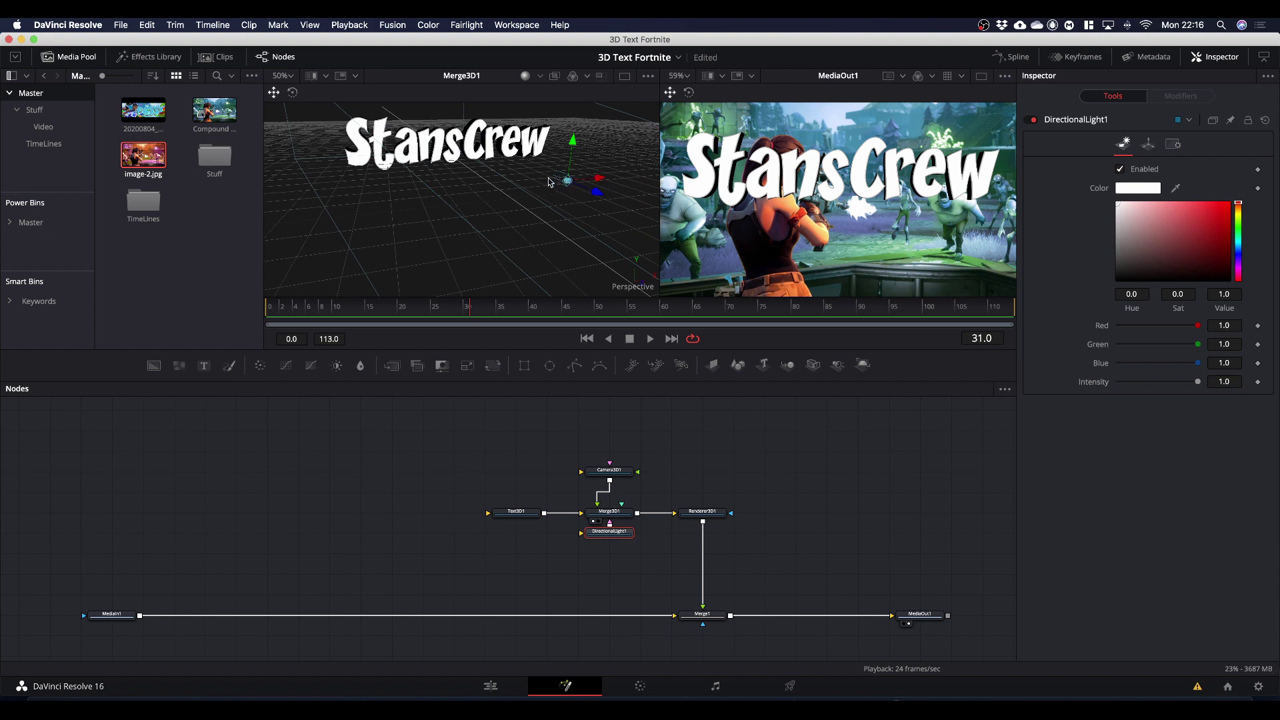
Step: Use the viewer's Rotate tool to turn the directional light's angle
left_click(293, 95)
mouse_move(644, 191)
left_mouse_down()
mouse_move(608, 369)
mouse_move(621, 182)
mouse_move(619, 248)
mouse_move(628, 191)
left_mouse_up()
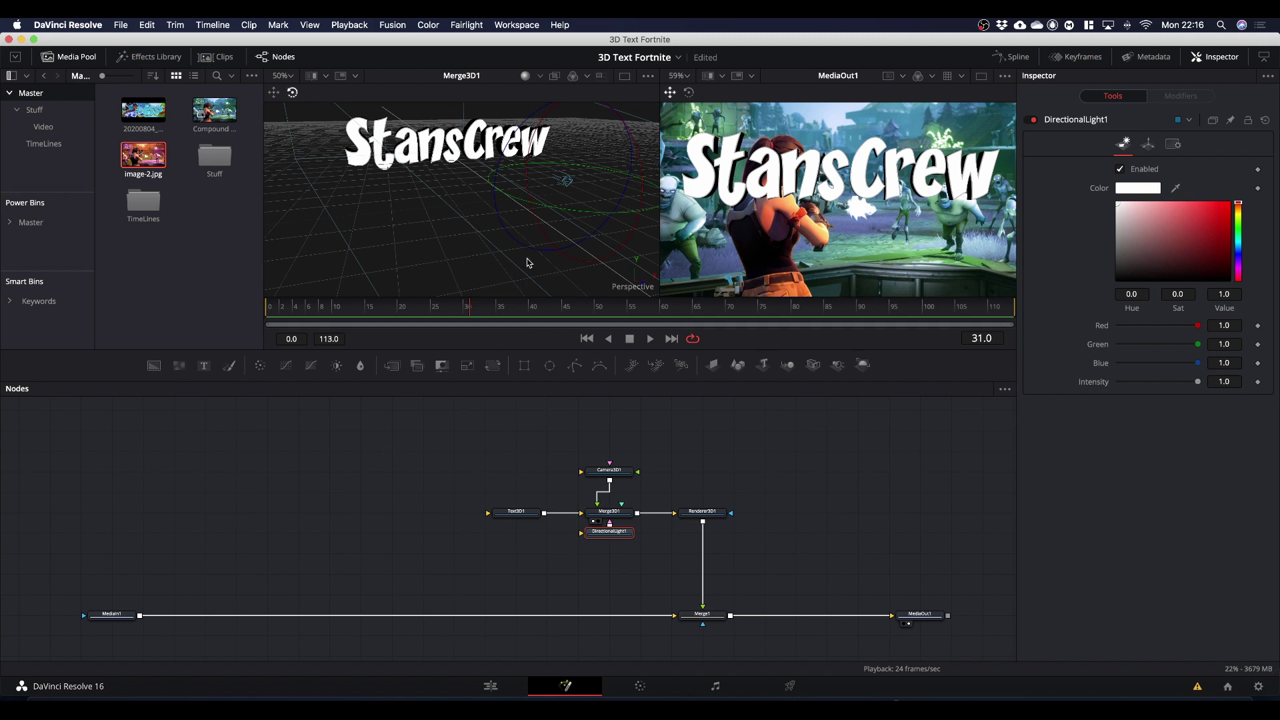
Step: Select Camera3D1, orbit the view to see it, try raising it, then undo the move
left_click(609, 470)
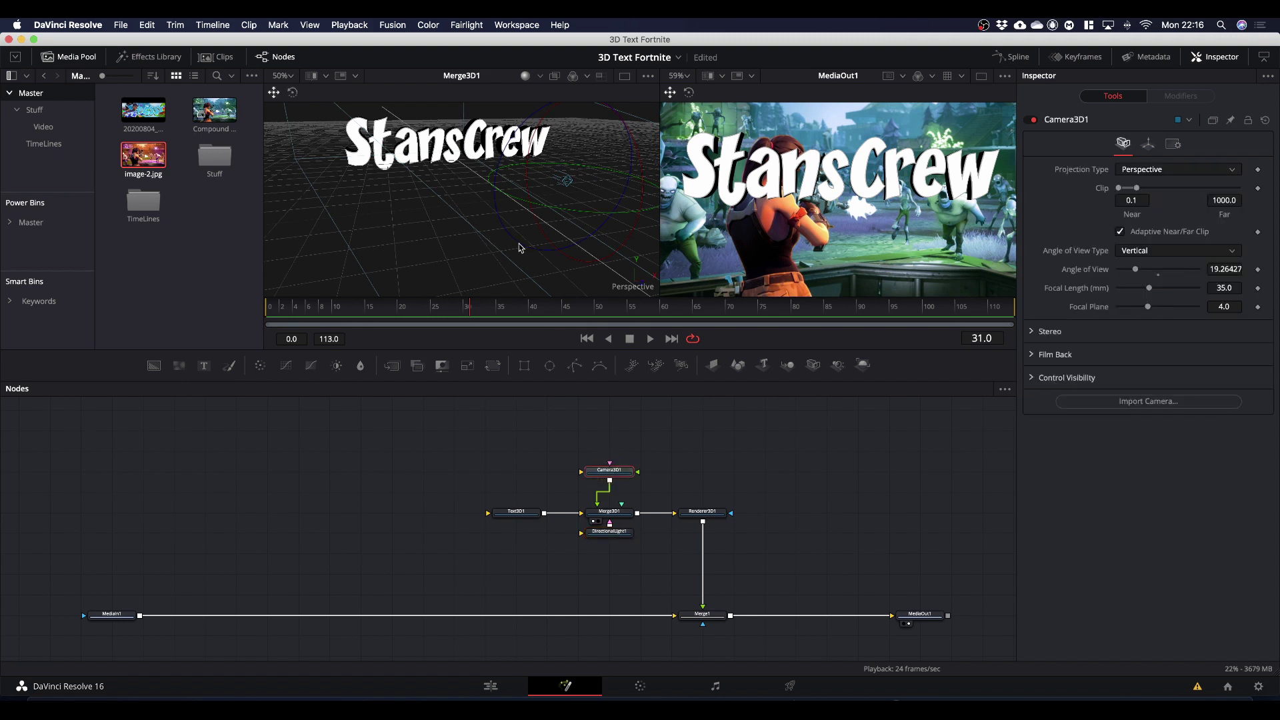
key("super")
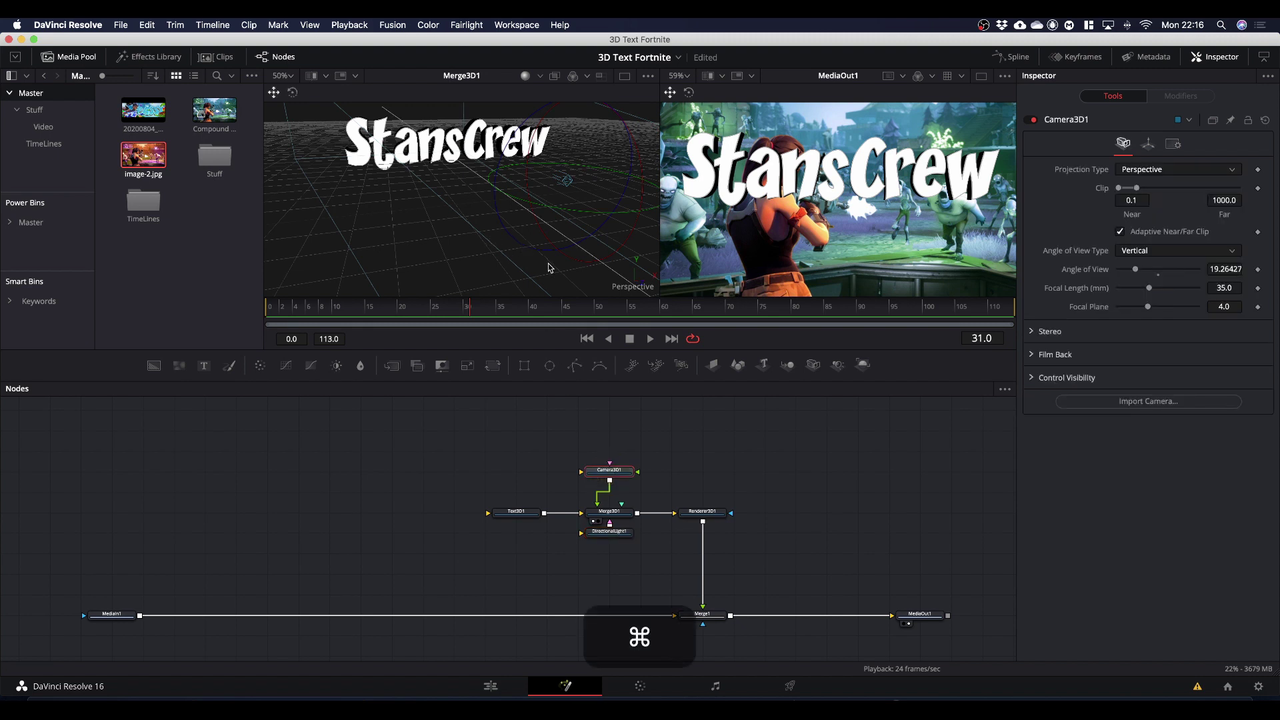
scroll(548, 267, "down", 5)
key("alt")
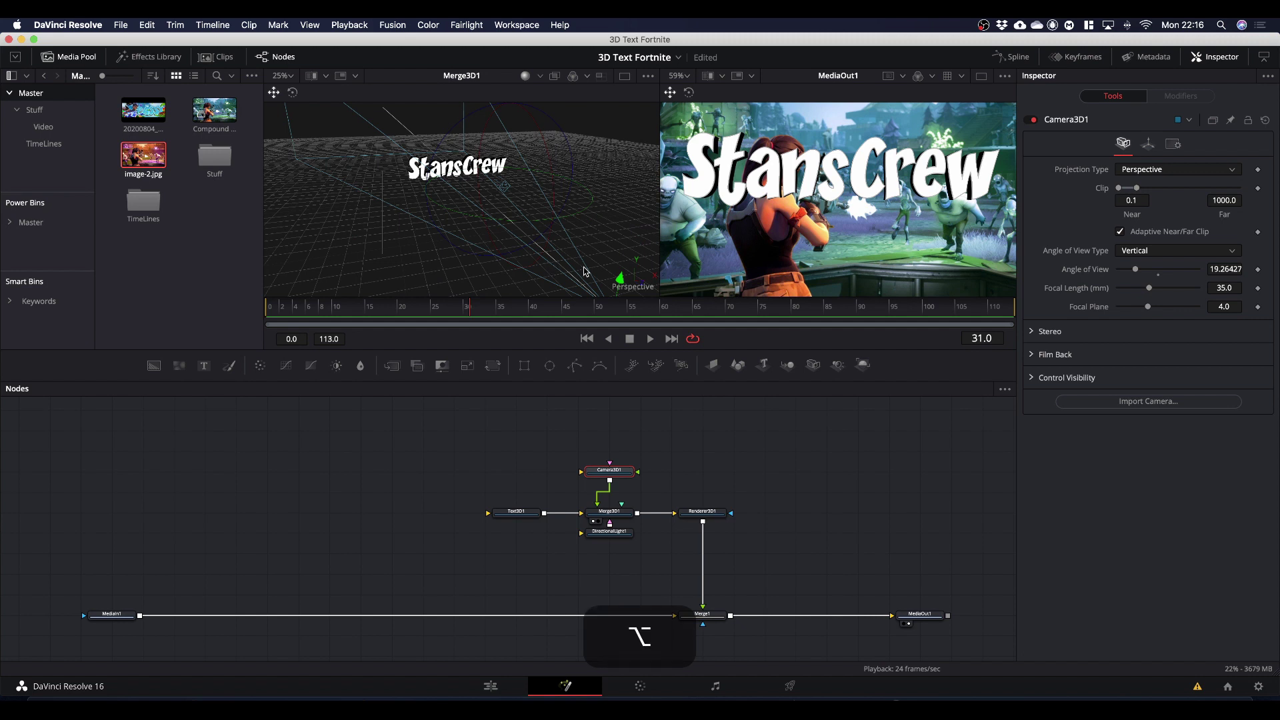
left_click_drag(584, 271, 528, 233)
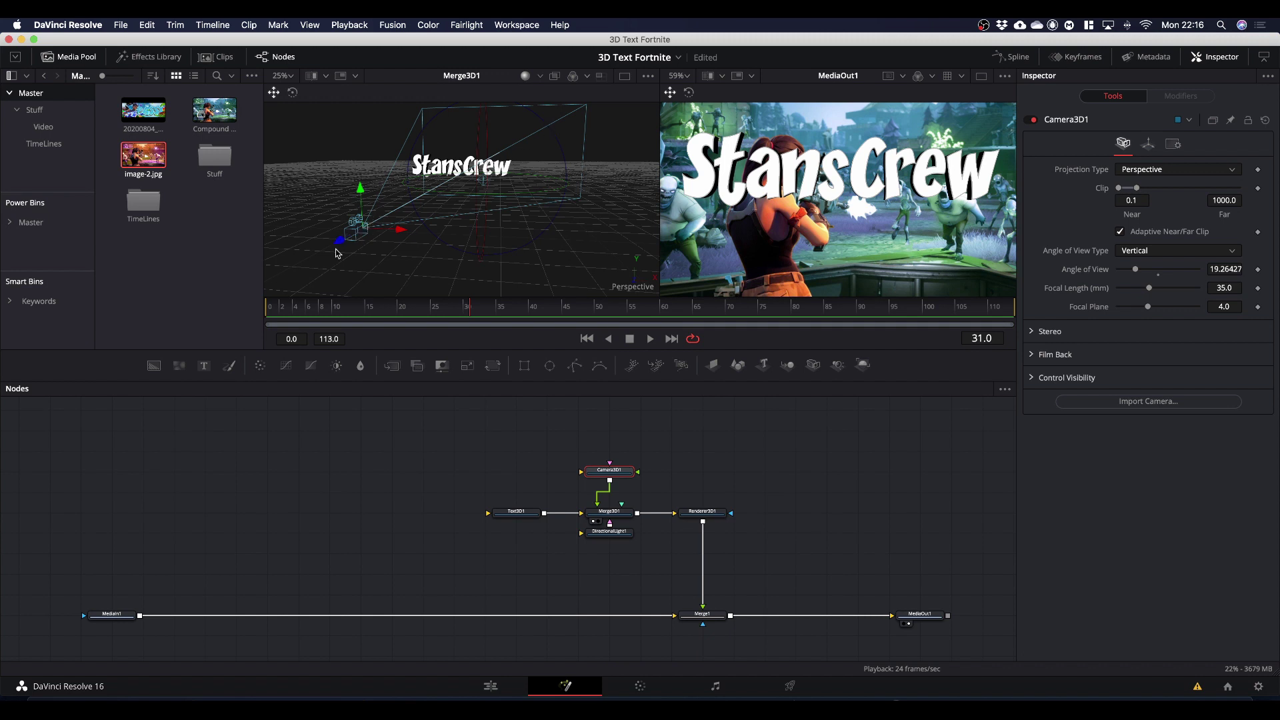
left_click_drag(360, 190, 331, 196)
key("super+z")
Step: Give Camera3D1 a target point and raise the target to Y 0.119069
left_click(1148, 145)
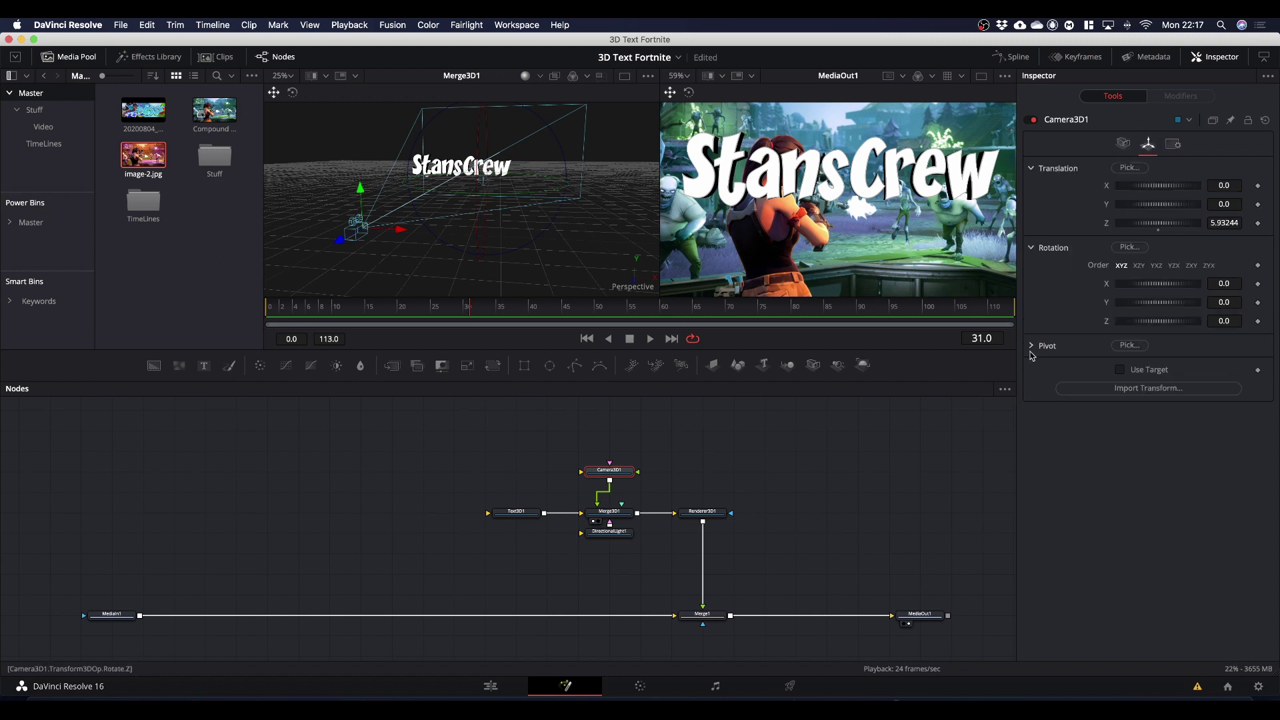
left_click(1120, 371)
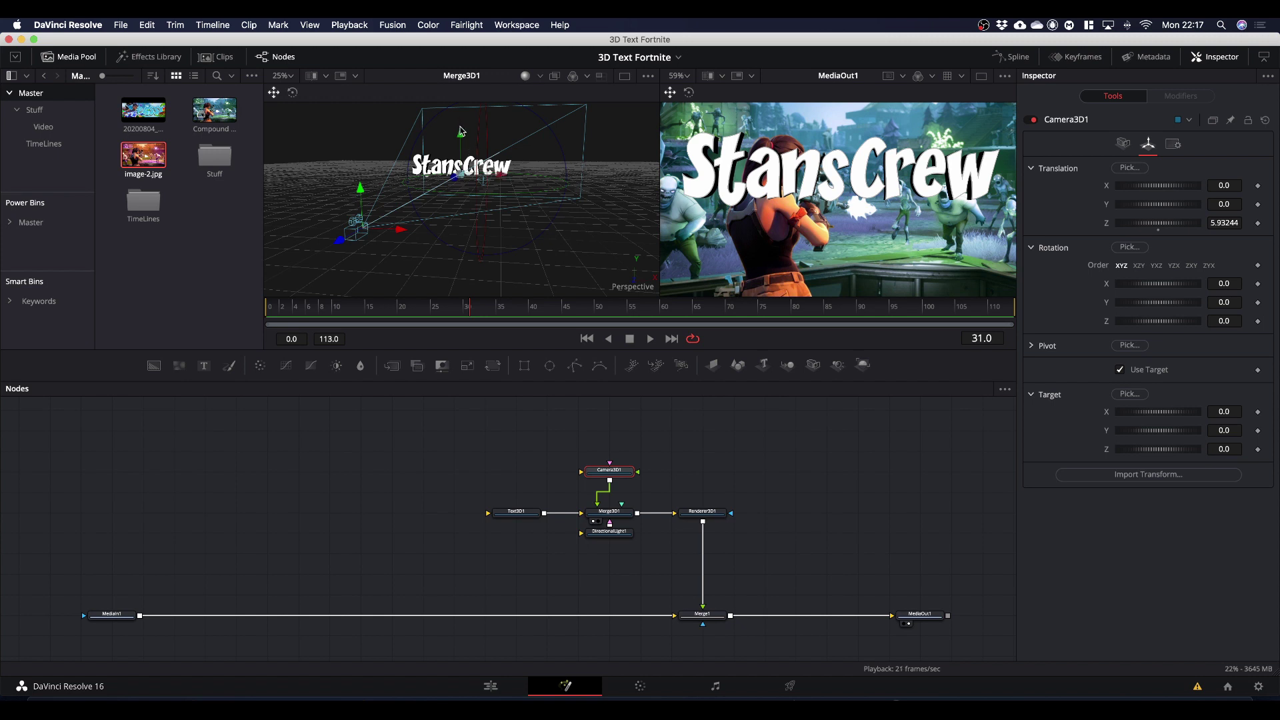
left_click_drag(460, 138, 459, 133)
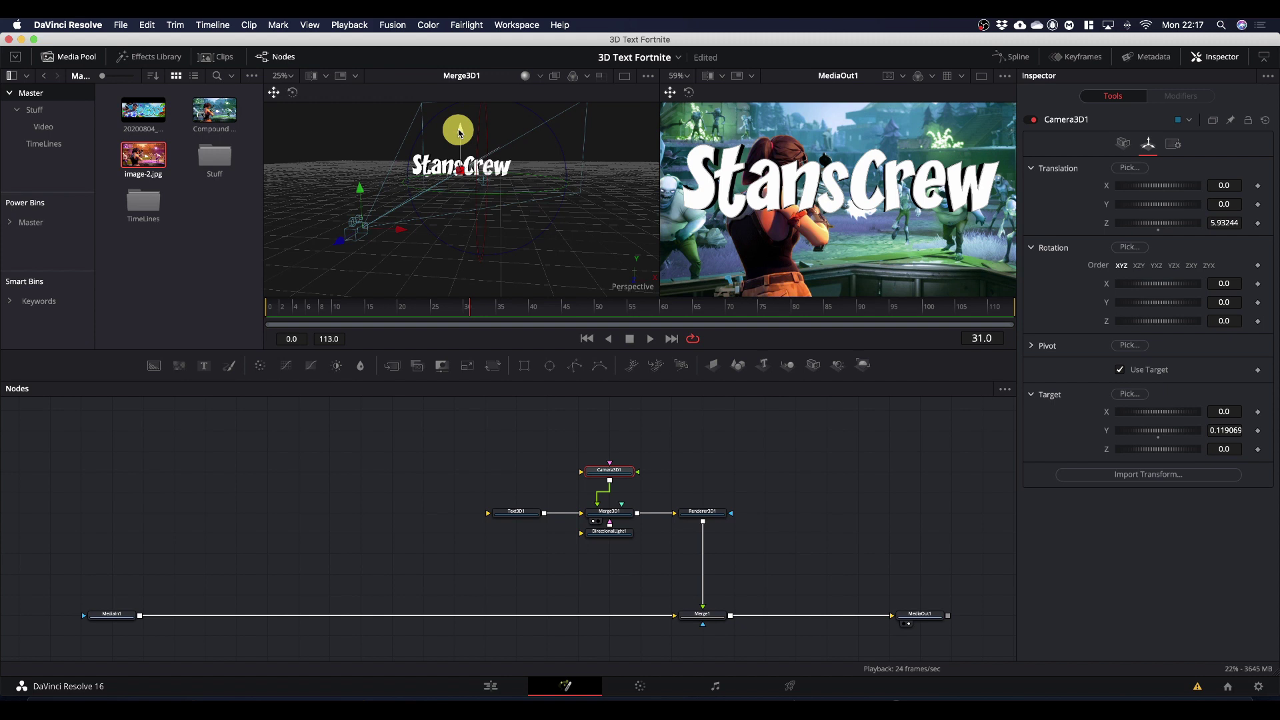
left_click_drag(458, 131, 459, 132)
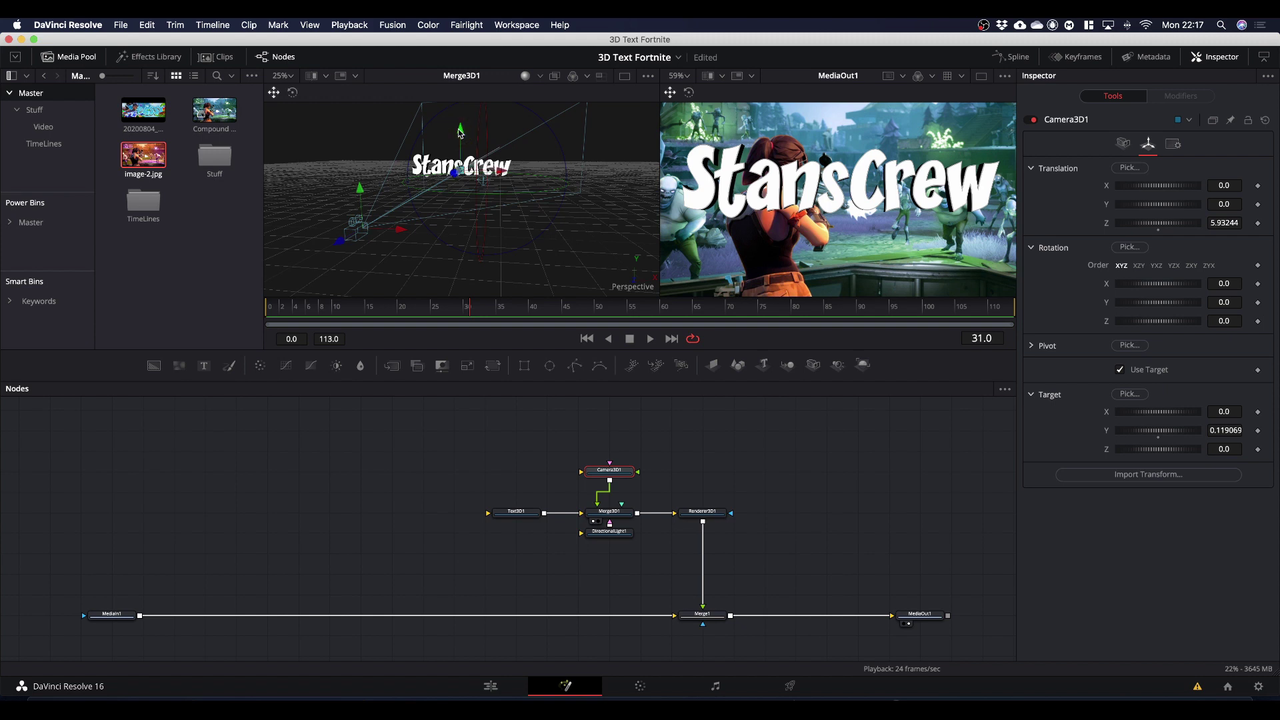
Step: Move Camera3D1 to translation Y -2.71854, Z 4.774966 so the title fills more of the frame
key("super")
left_click_drag(347, 239, 362, 234)
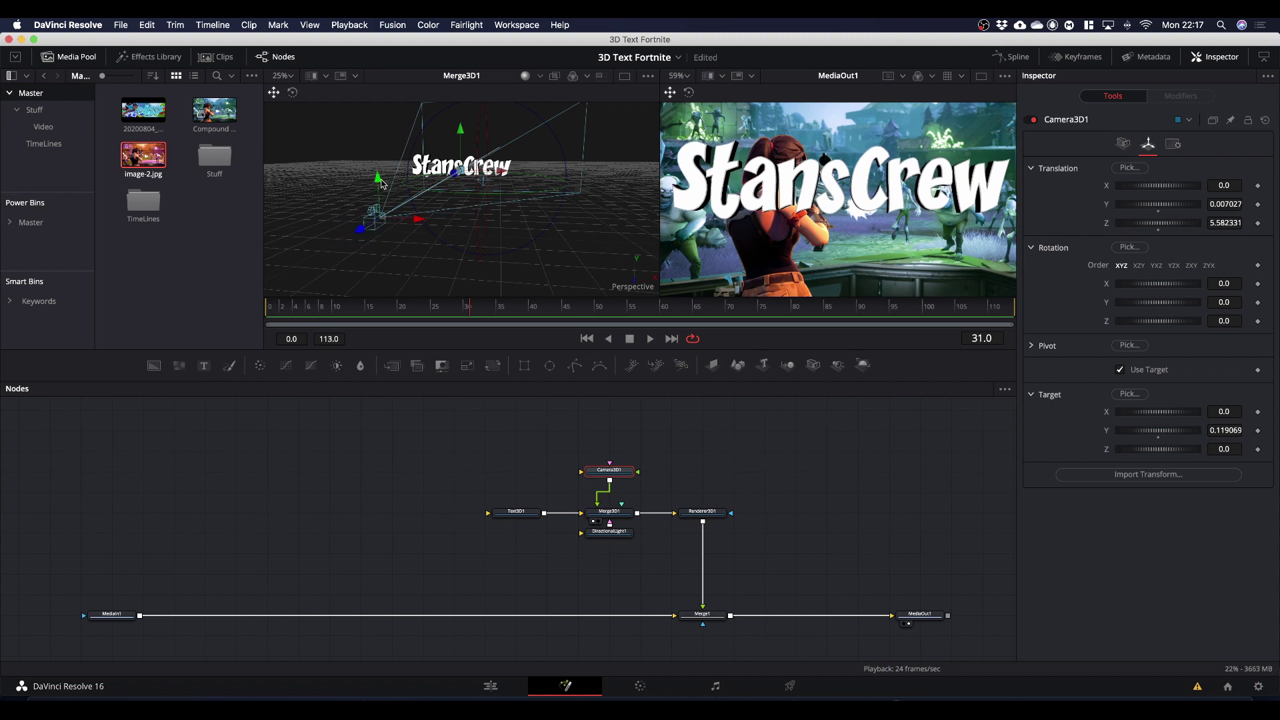
left_click_drag(375, 175, 374, 261)
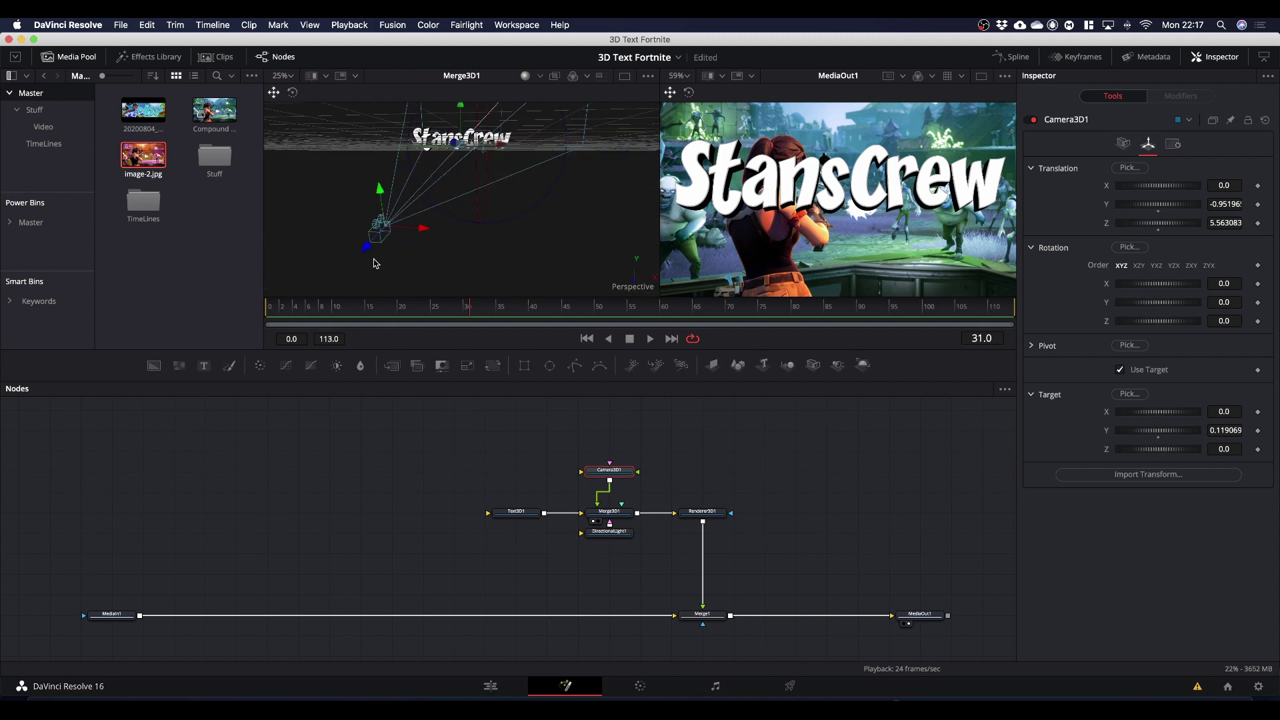
left_click_drag(378, 190, 390, 322)
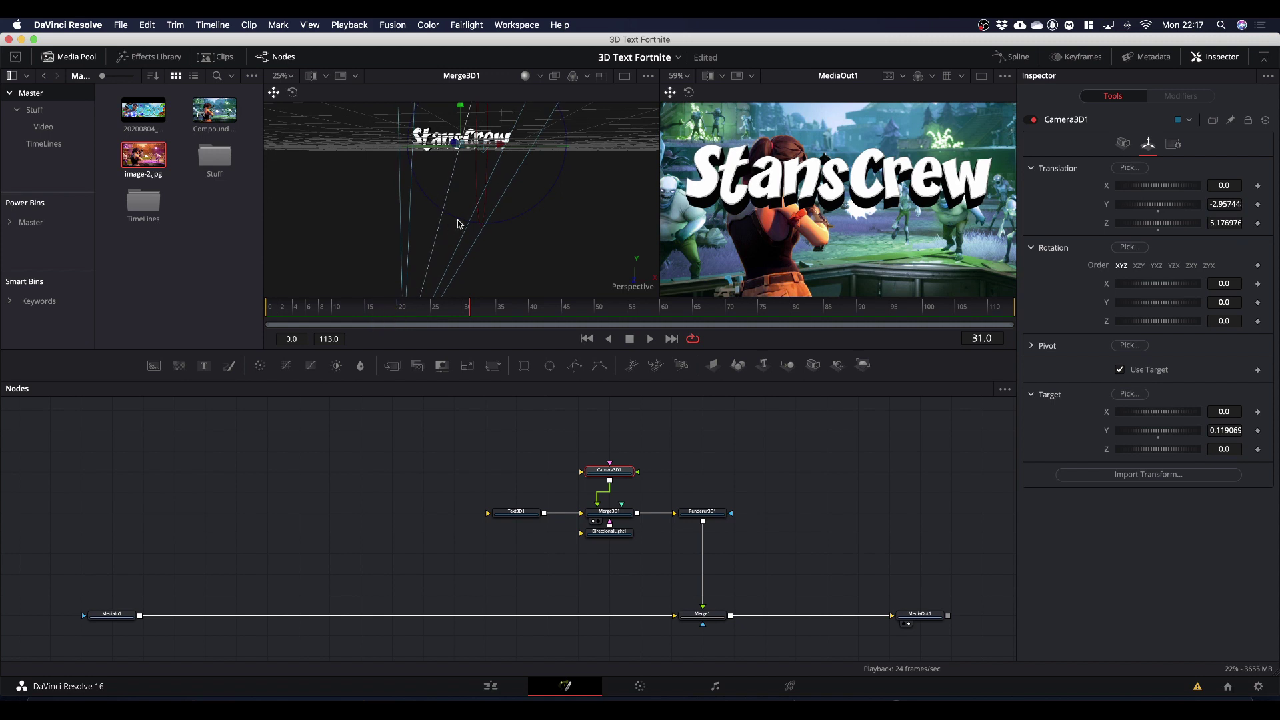
scroll(435, 240, "down", 4)
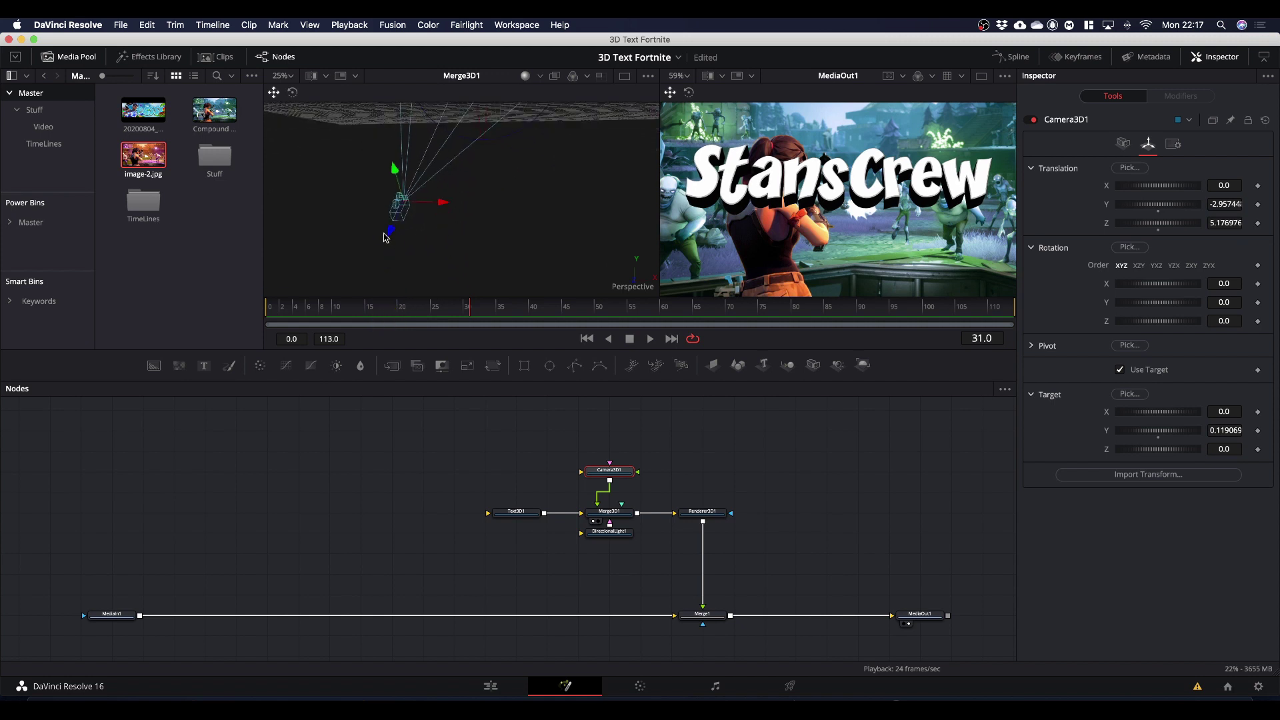
left_click_drag(390, 230, 403, 216)
scroll(528, 137, "up", 4)
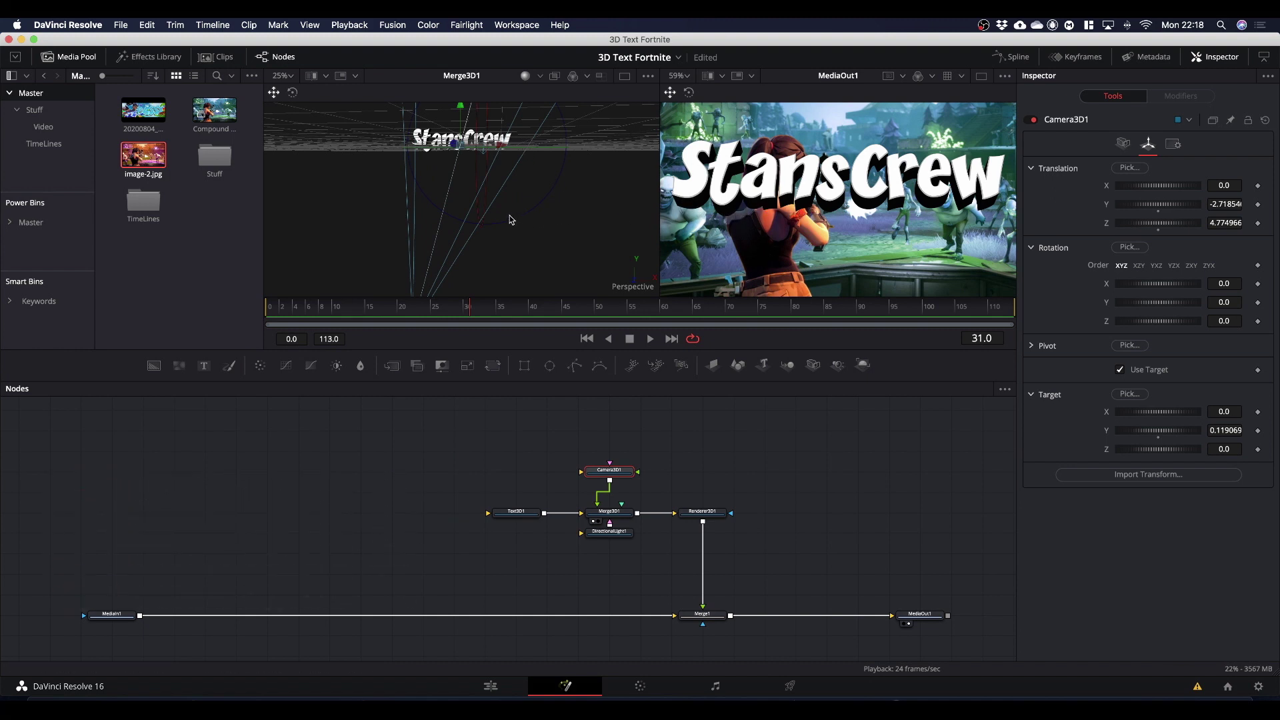
Step: Orbit the view and rotate DirectionalLight1 to change the shading on the StansCrew letters
left_click(602, 537)
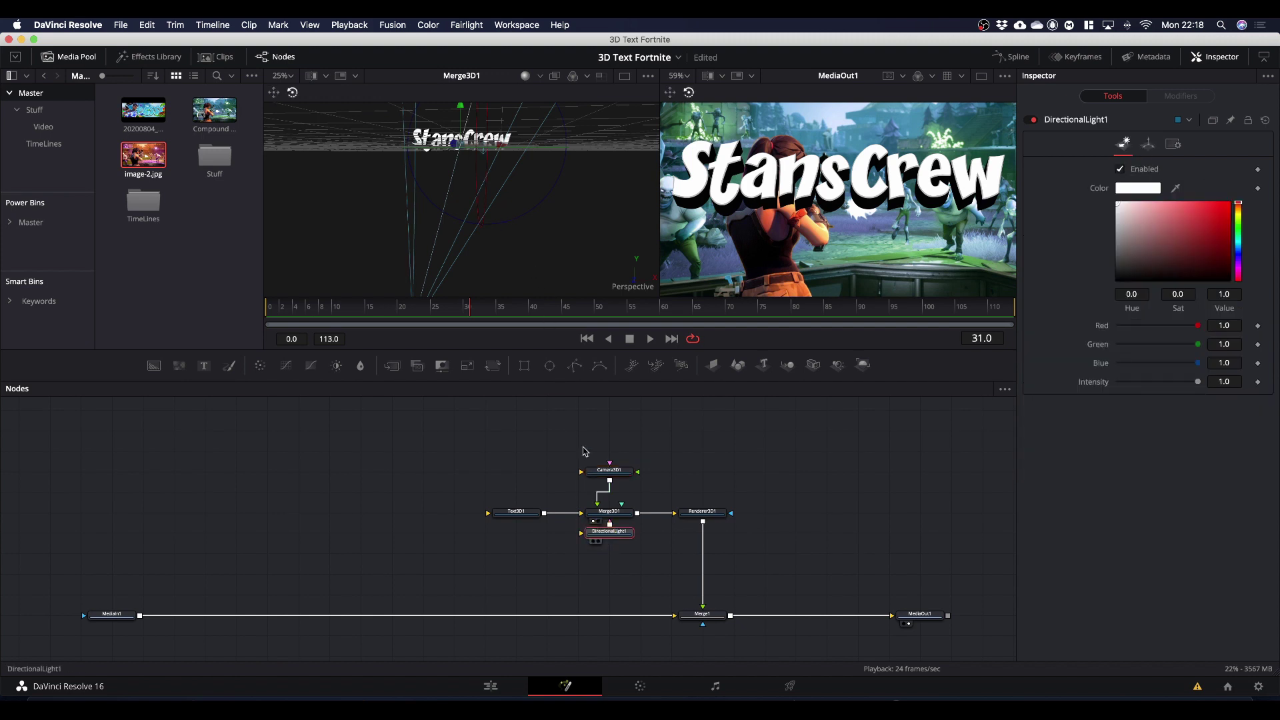
scroll(522, 184, "up", 2, "super")
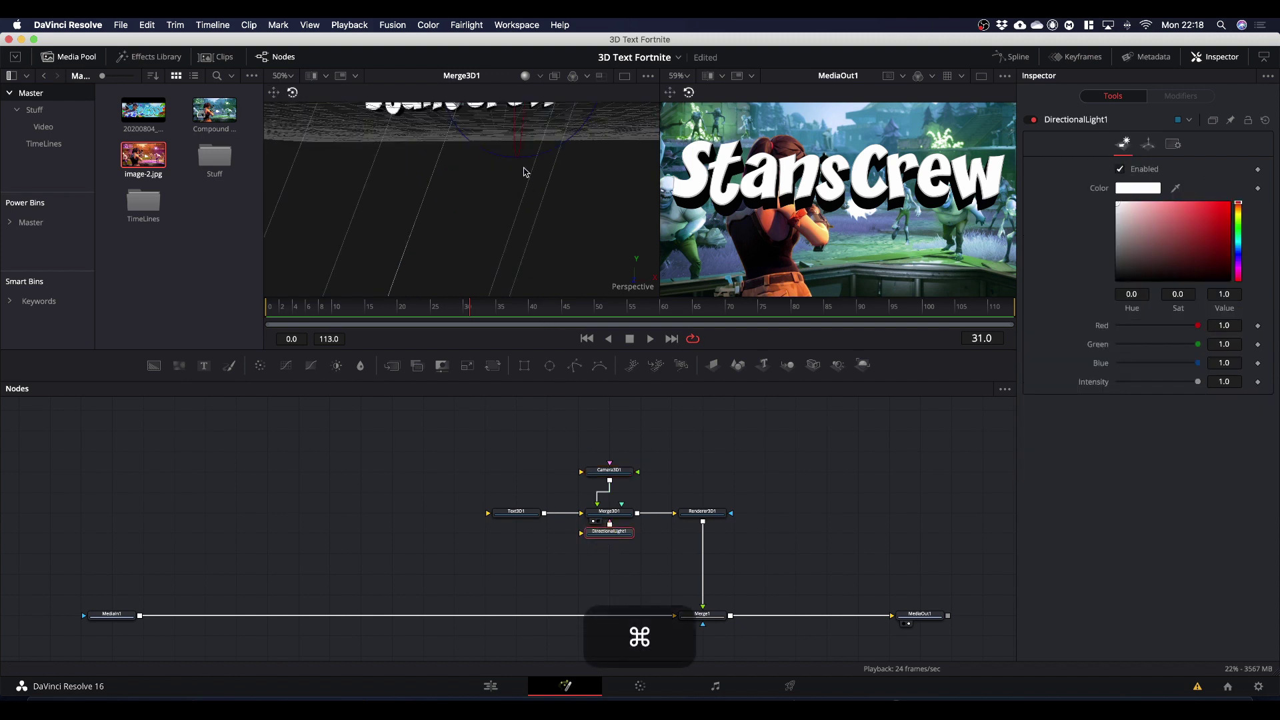
scroll(524, 172, "up", 4)
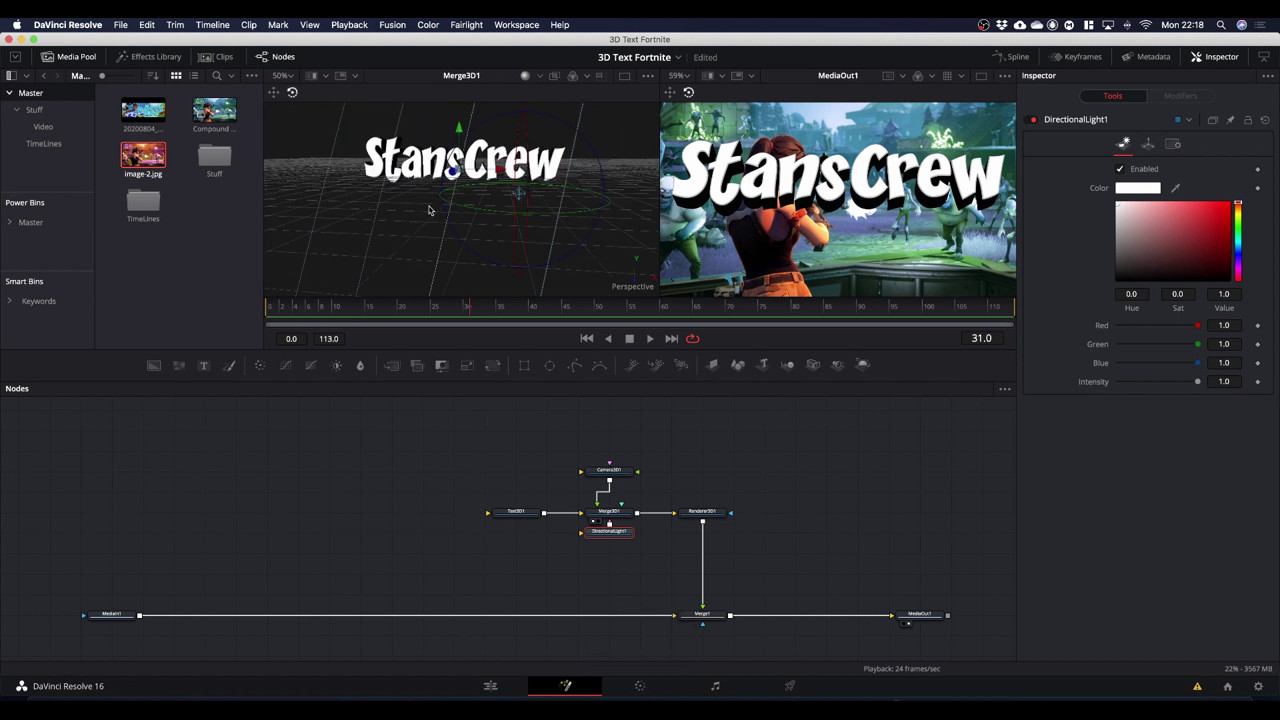
key("alt")
left_click_drag(428, 211, 569, 209)
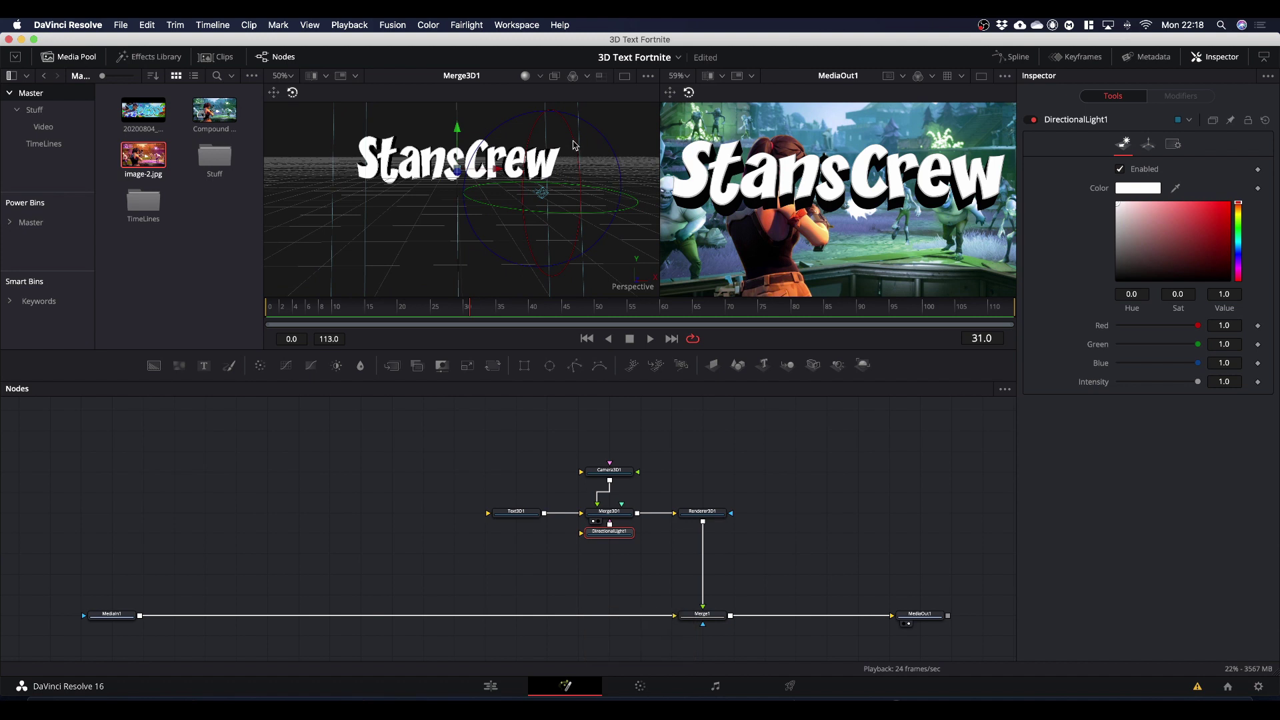
left_click_drag(573, 144, 578, 177)
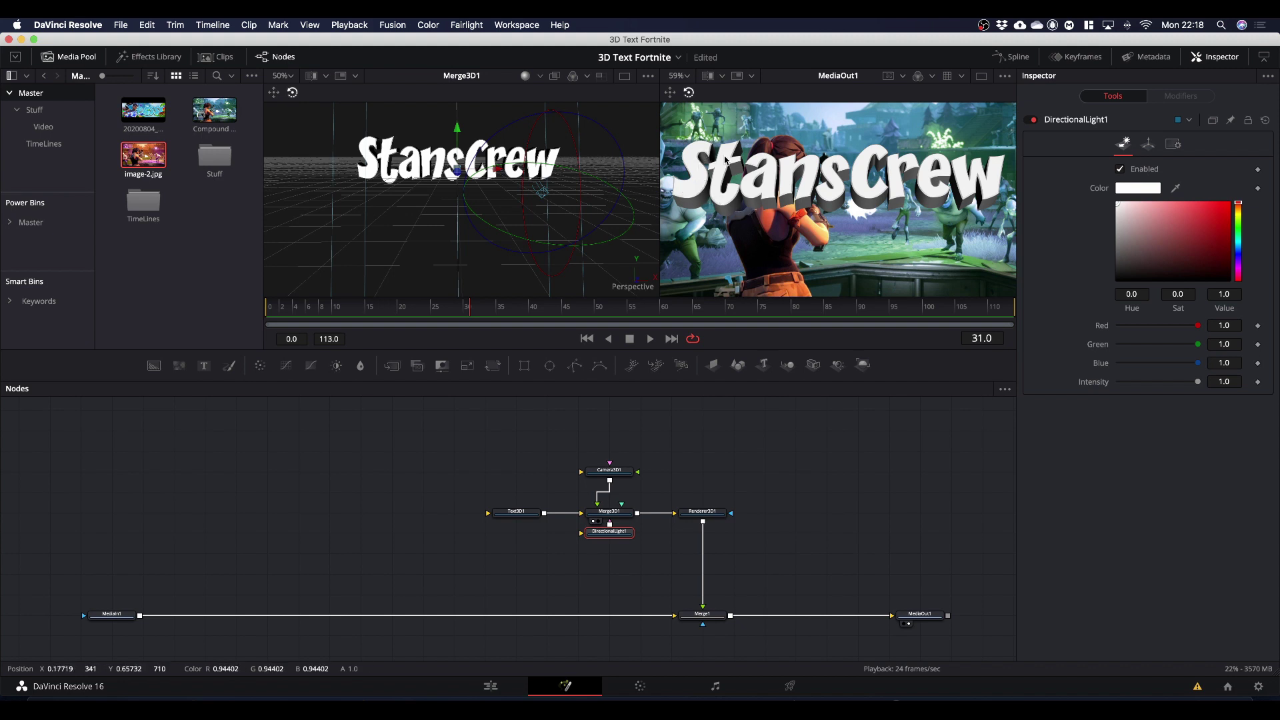
left_click(522, 514)
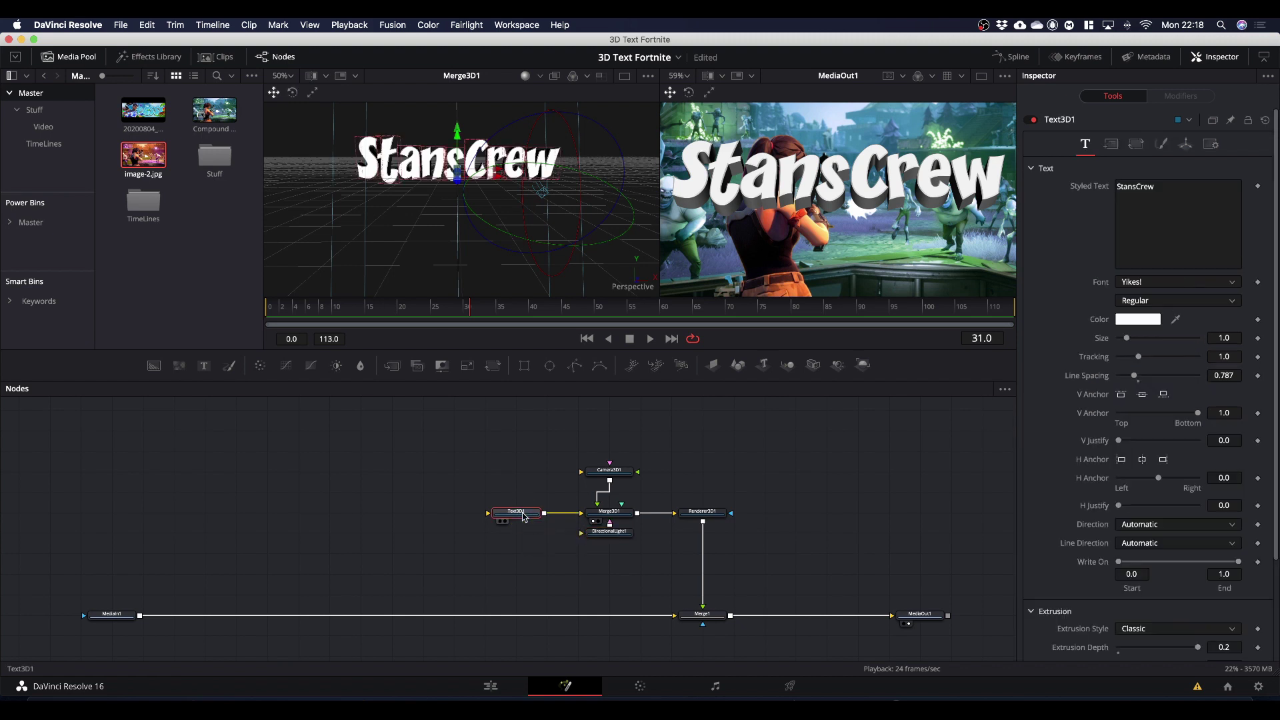
Step: Try a dark red material colour on Text3D1, then undo it
left_click(1161, 144)
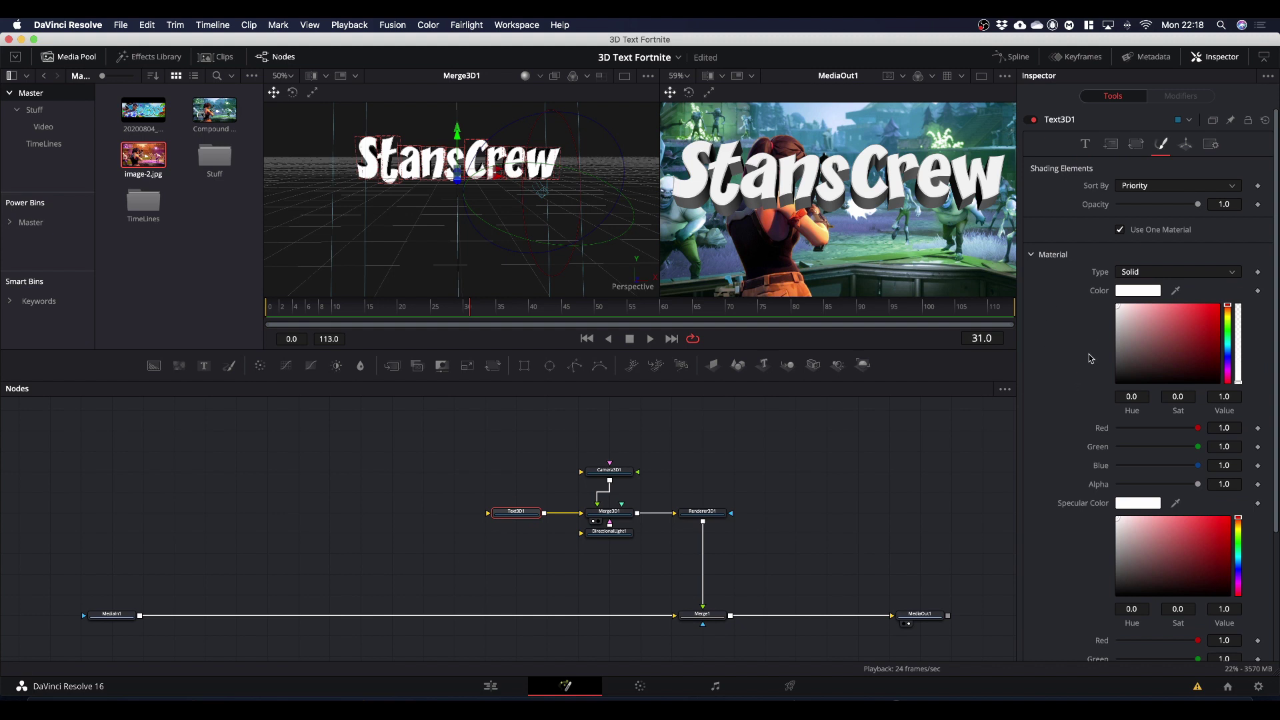
scroll(1075, 362, "down", 2)
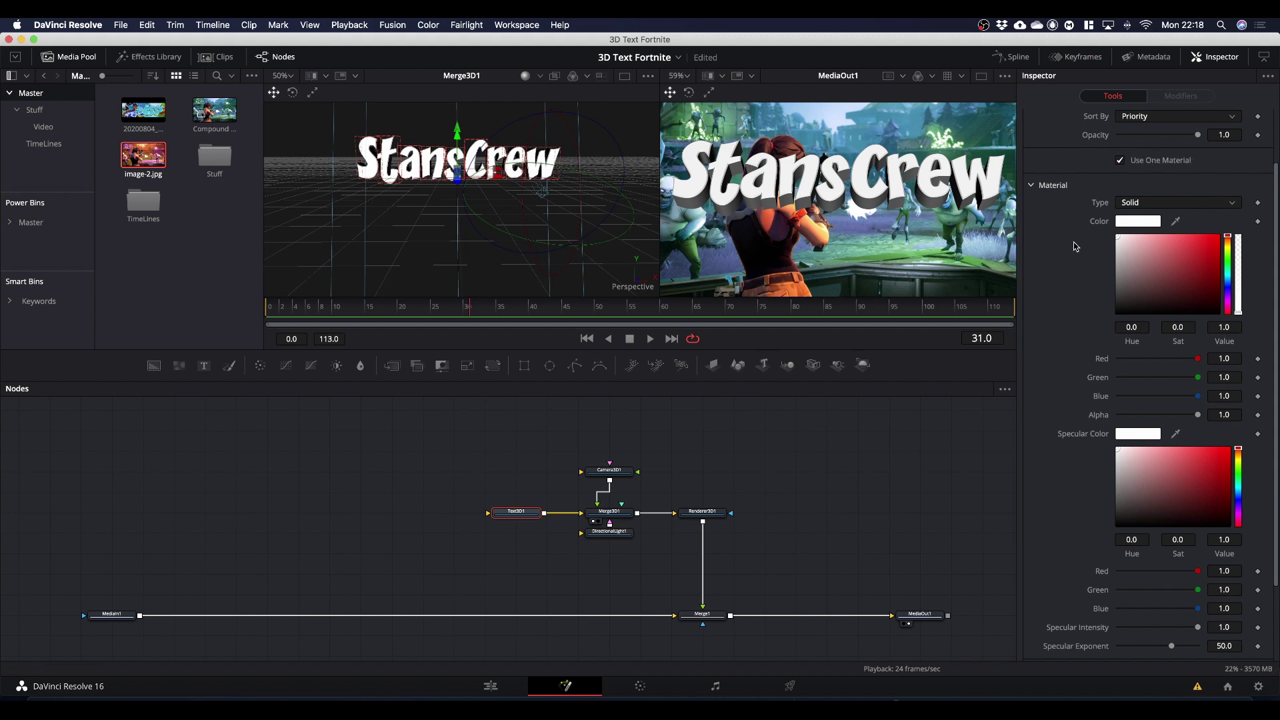
left_click_drag(1118, 240, 1177, 274)
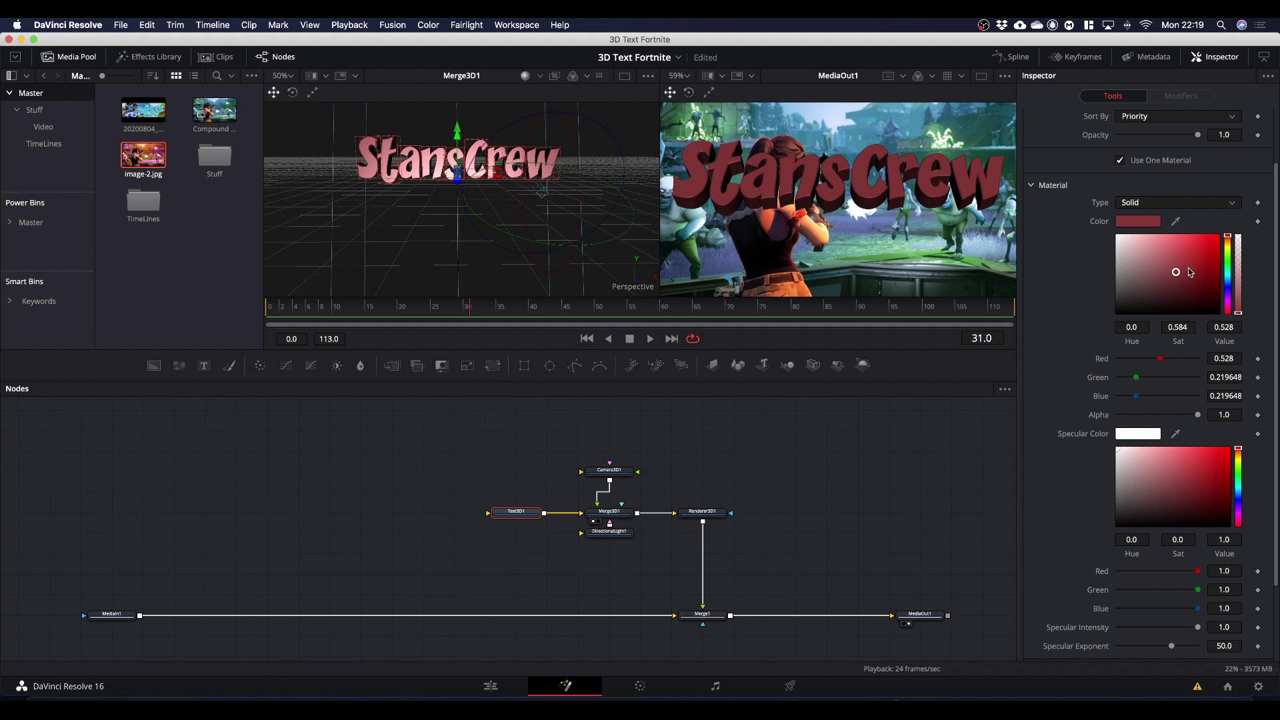
key("super+z")
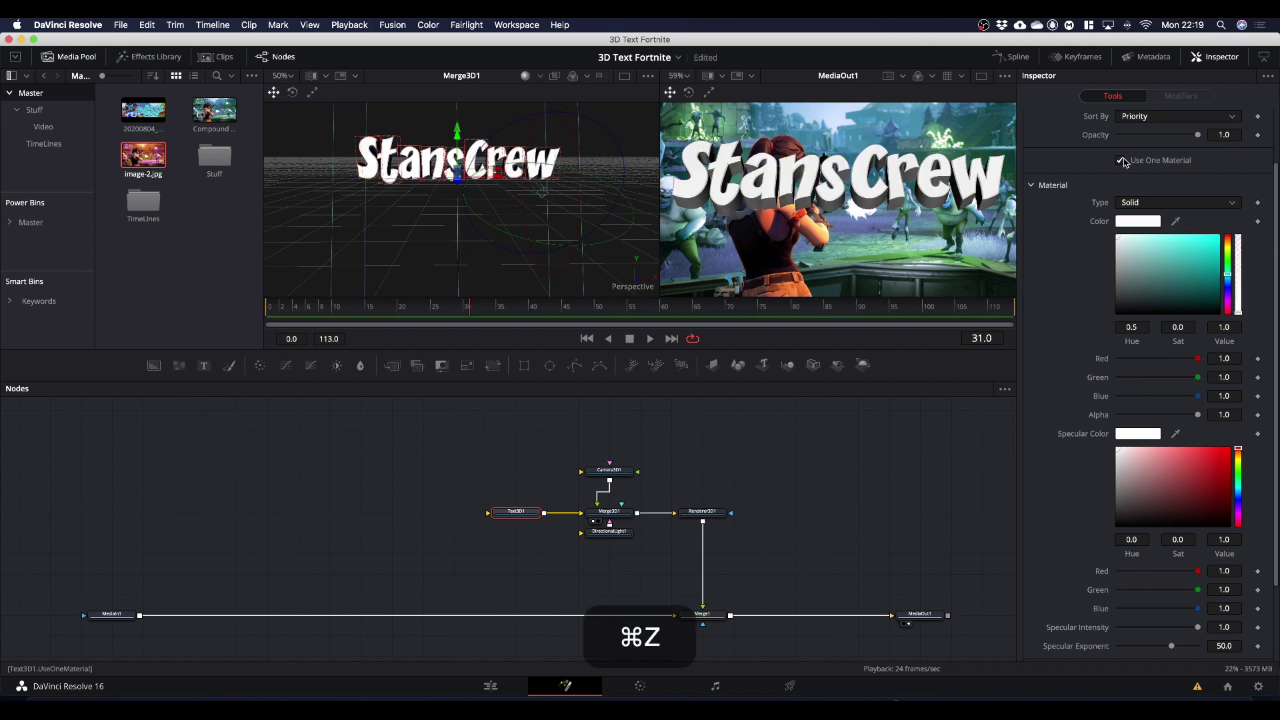
Step: Uncheck Use One Material and set the face colour to pale cyan (H 0.488, S 0.506, V 0.969)
scroll(1104, 377, "up", 3)
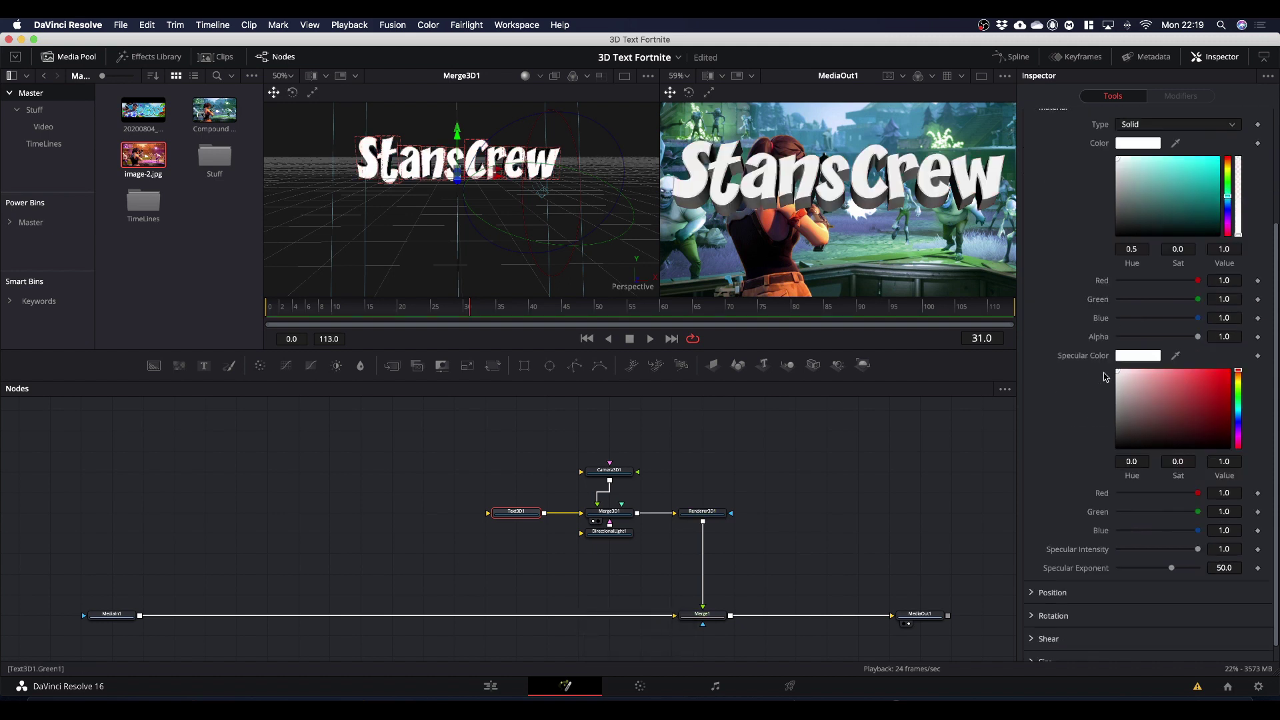
left_click(1120, 211)
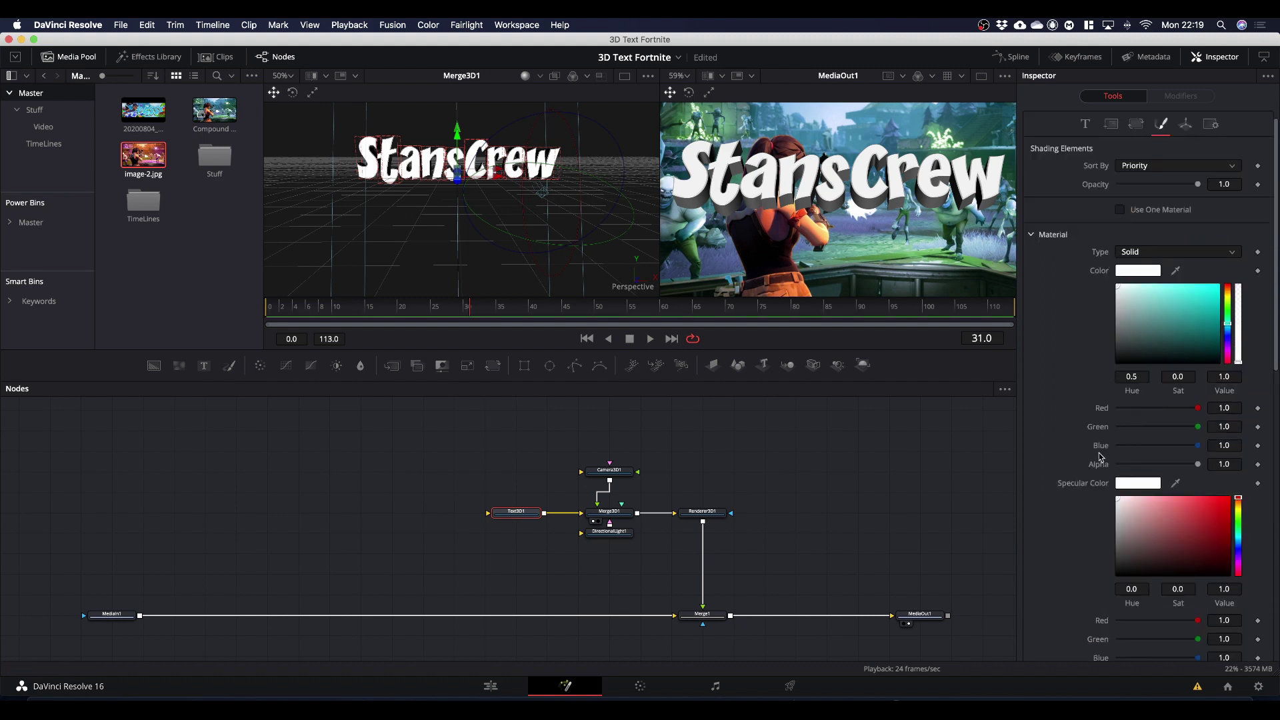
scroll(1101, 458, "down", 8)
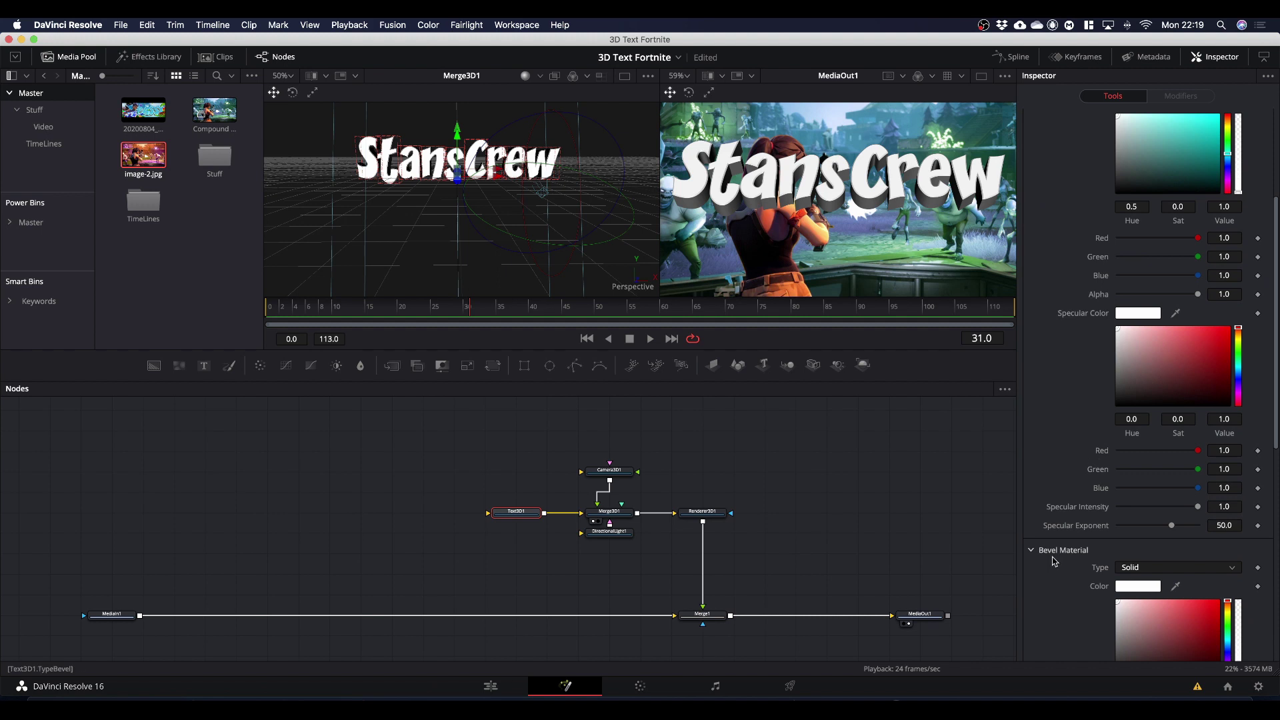
scroll(1065, 333, "up", 3)
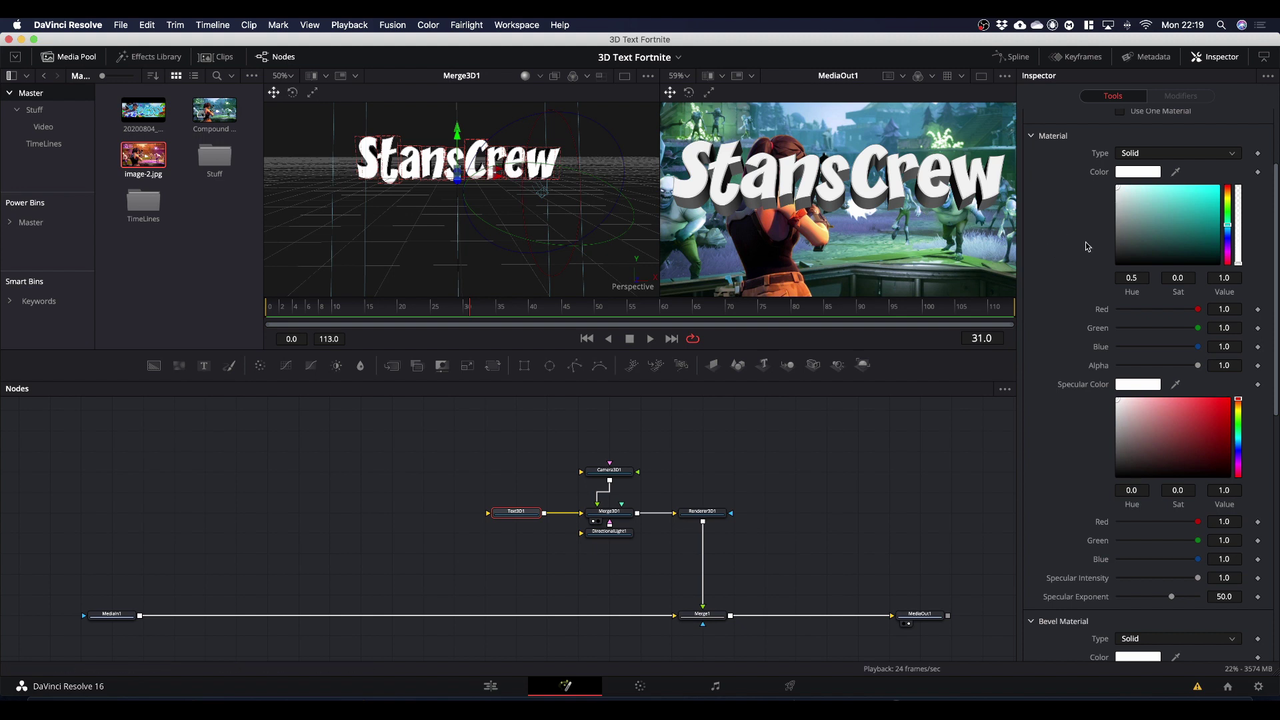
scroll(1075, 258, "up", 3)
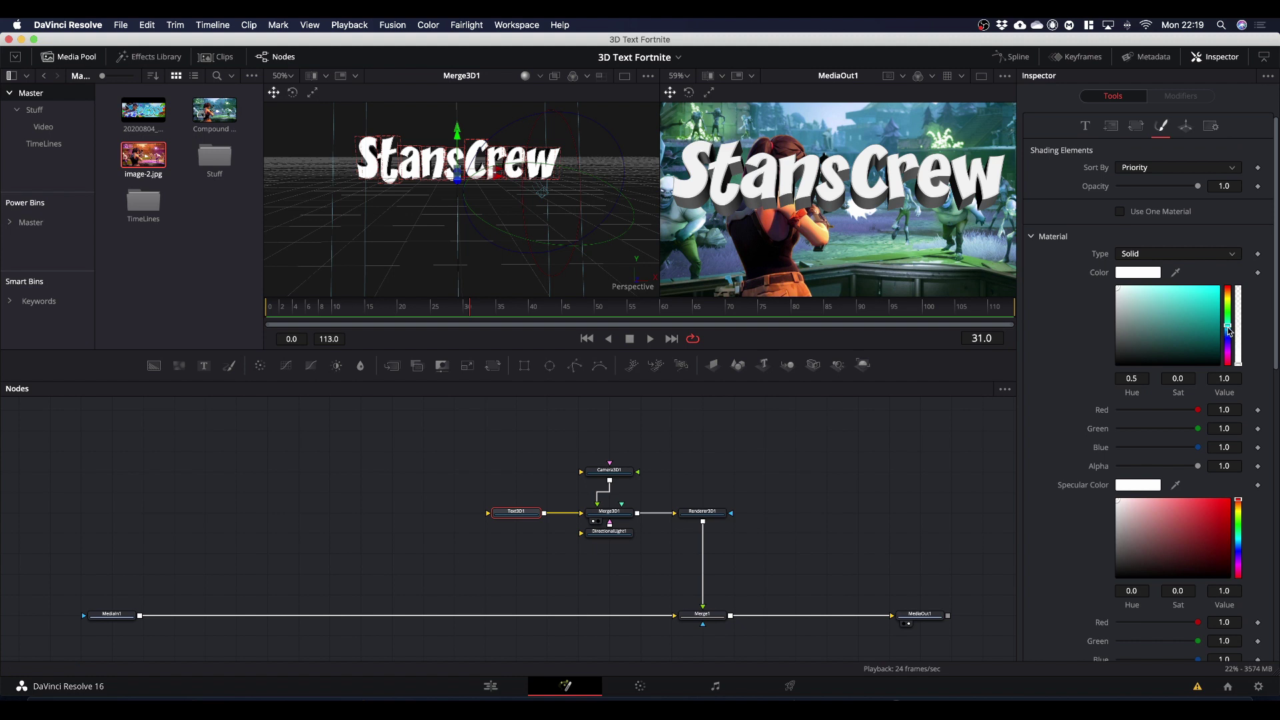
mouse_move(1229, 331)
left_mouse_down()
mouse_move(1230, 287)
mouse_move(1232, 326)
left_mouse_up()
left_click_drag(1118, 291, 1168, 290)
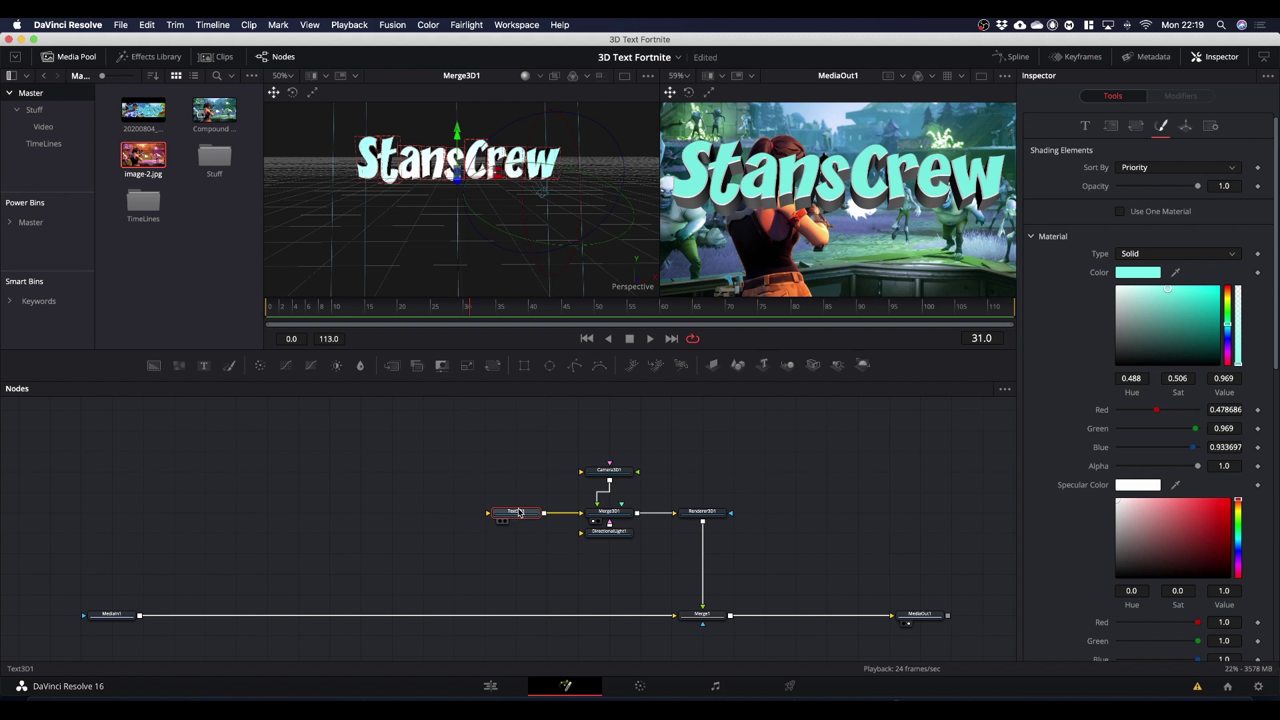
Step: Set the StansCrew text's Bevel Depth and Bevel Width to 0.03 in the Extrusion section
left_click(1083, 126)
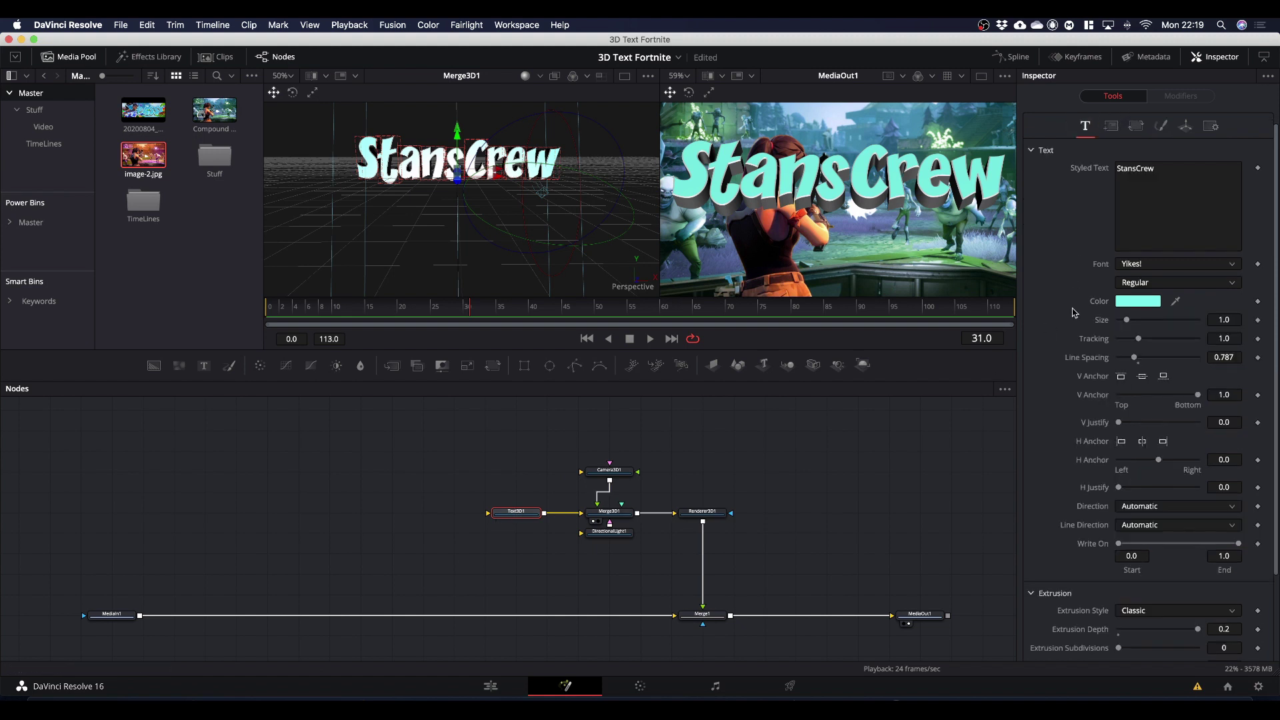
scroll(1106, 541, "down", 3)
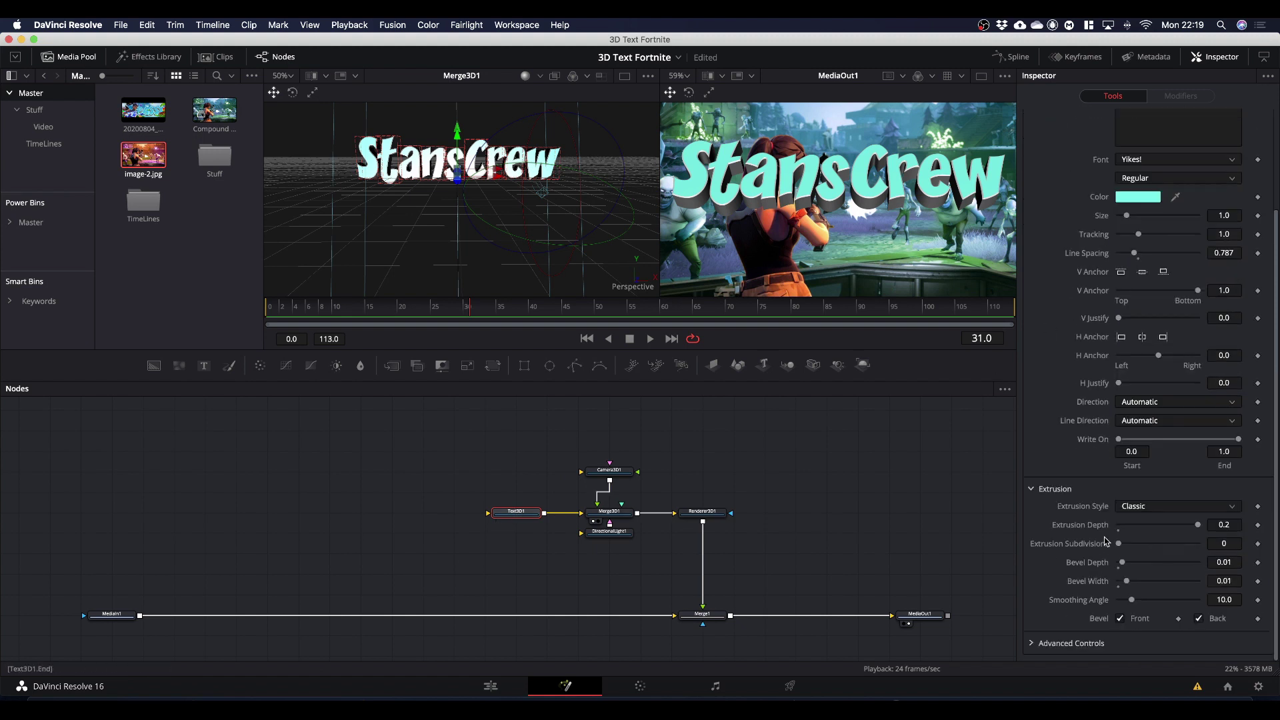
left_click(1236, 564)
key("BackSpace")
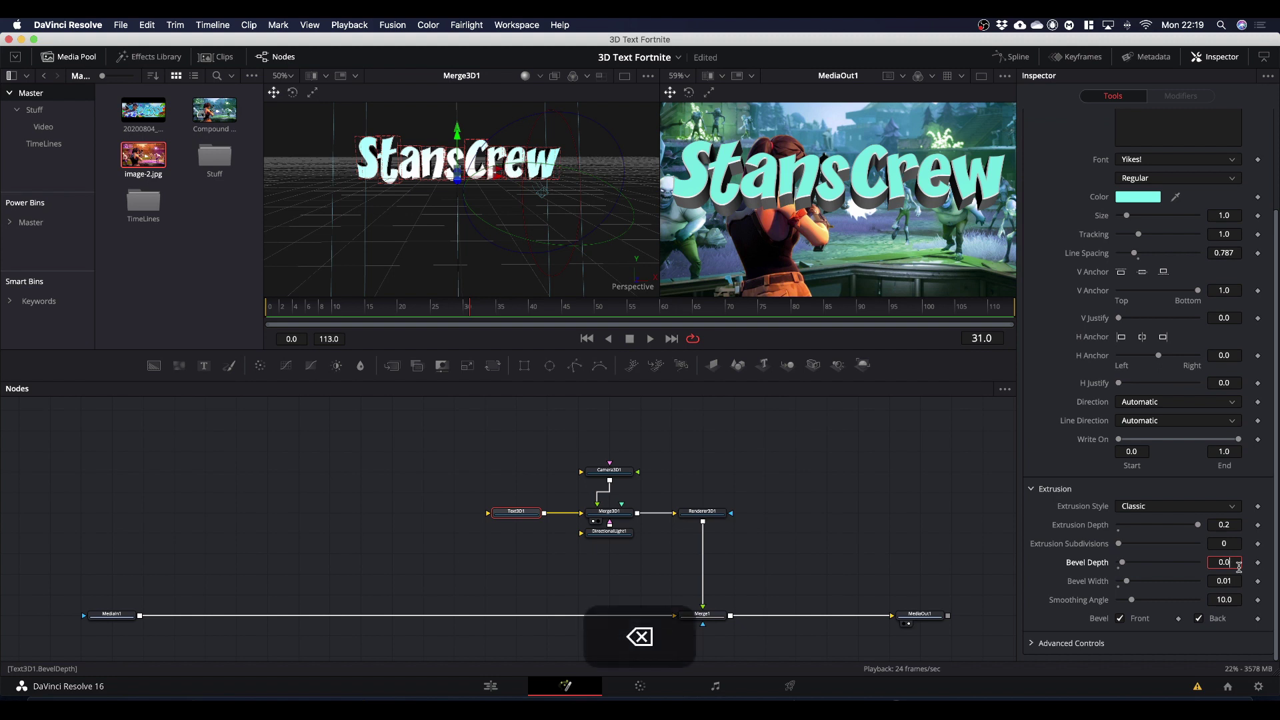
type("3")
left_click(1237, 582)
key("BackSpace")
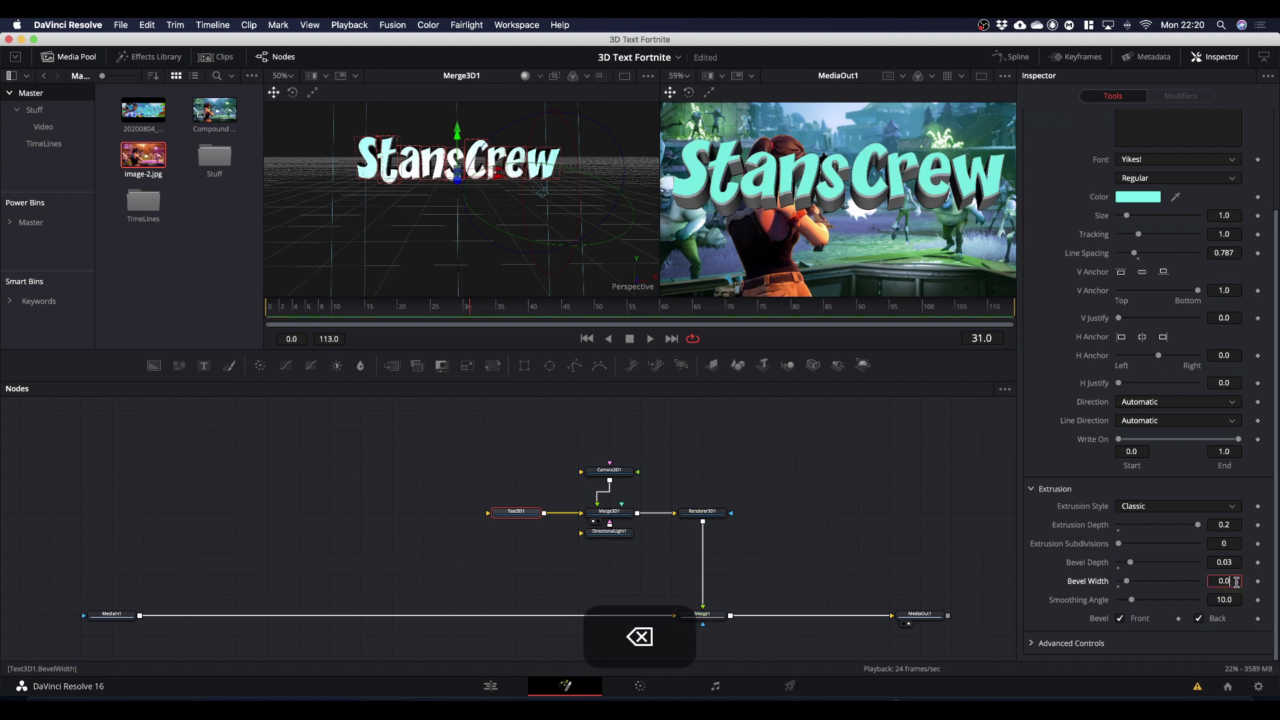
type("3")
left_click(1062, 460)
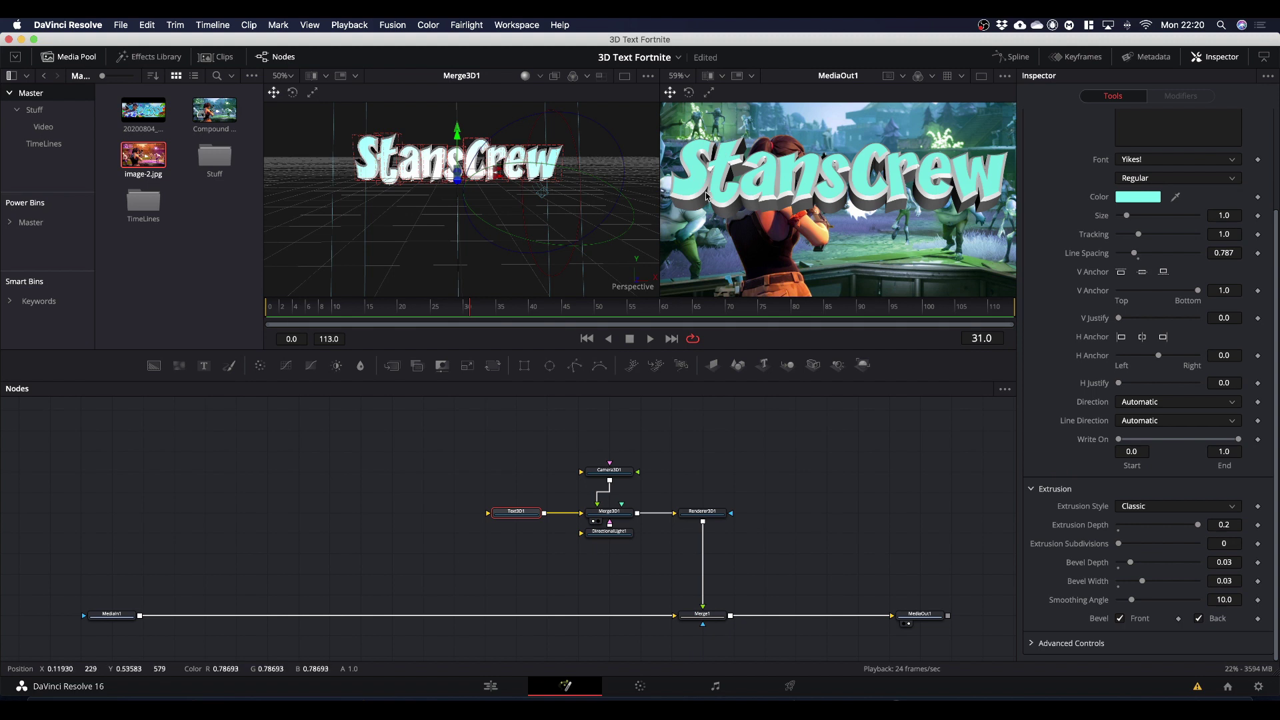
Step: Change both Bevel Depth and Bevel Width from 0.03 to 0.02
left_click(1232, 562)
key("BackSpace")
type("2")
left_click(1236, 581)
key("BackSpace")
key("BackSpace")
type("2")
left_click(883, 492)
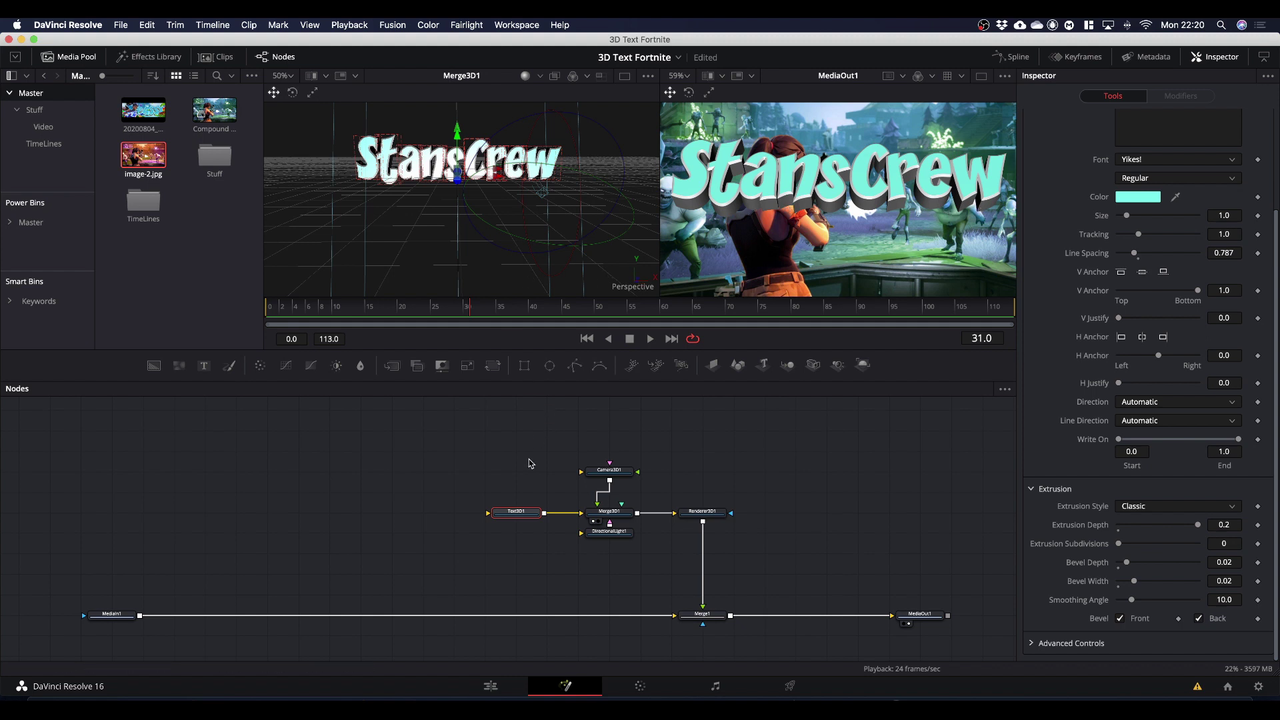
Step: Lower Camera3D1's Target Y to about -0.288 and attach a Polygon mask to Merge1
left_click(608, 470)
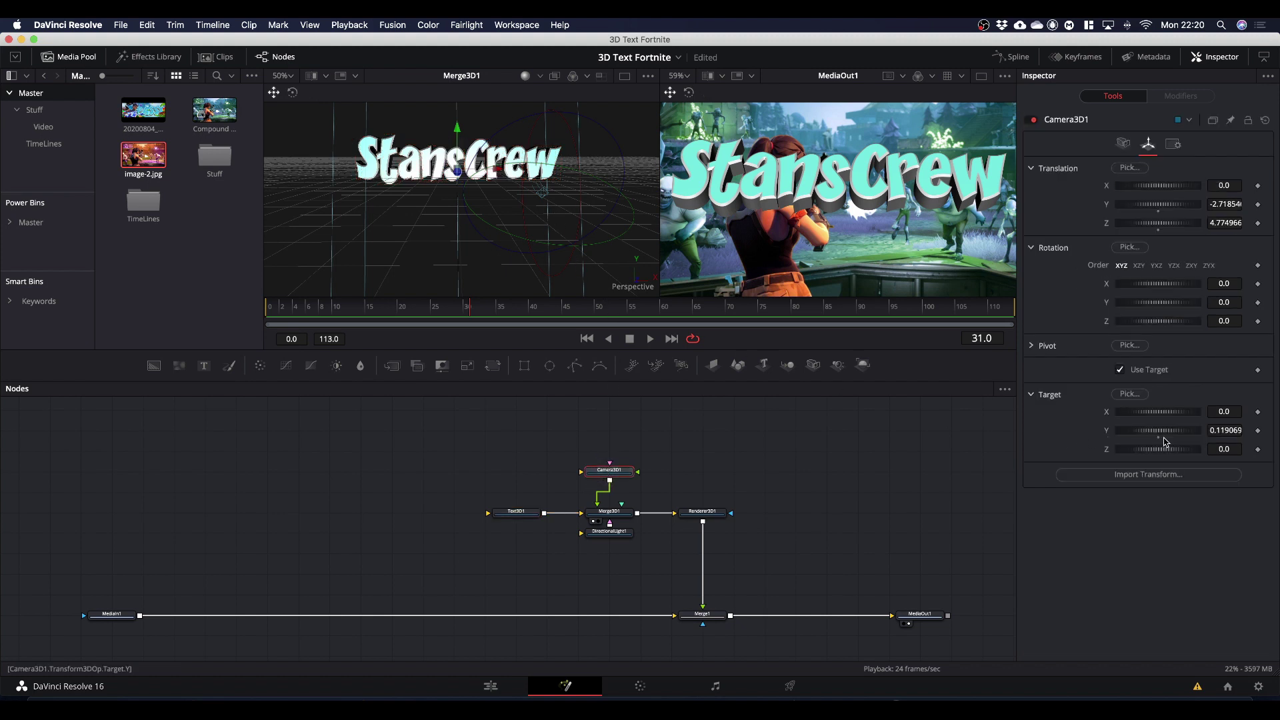
left_click_drag(1162, 434, 1153, 433)
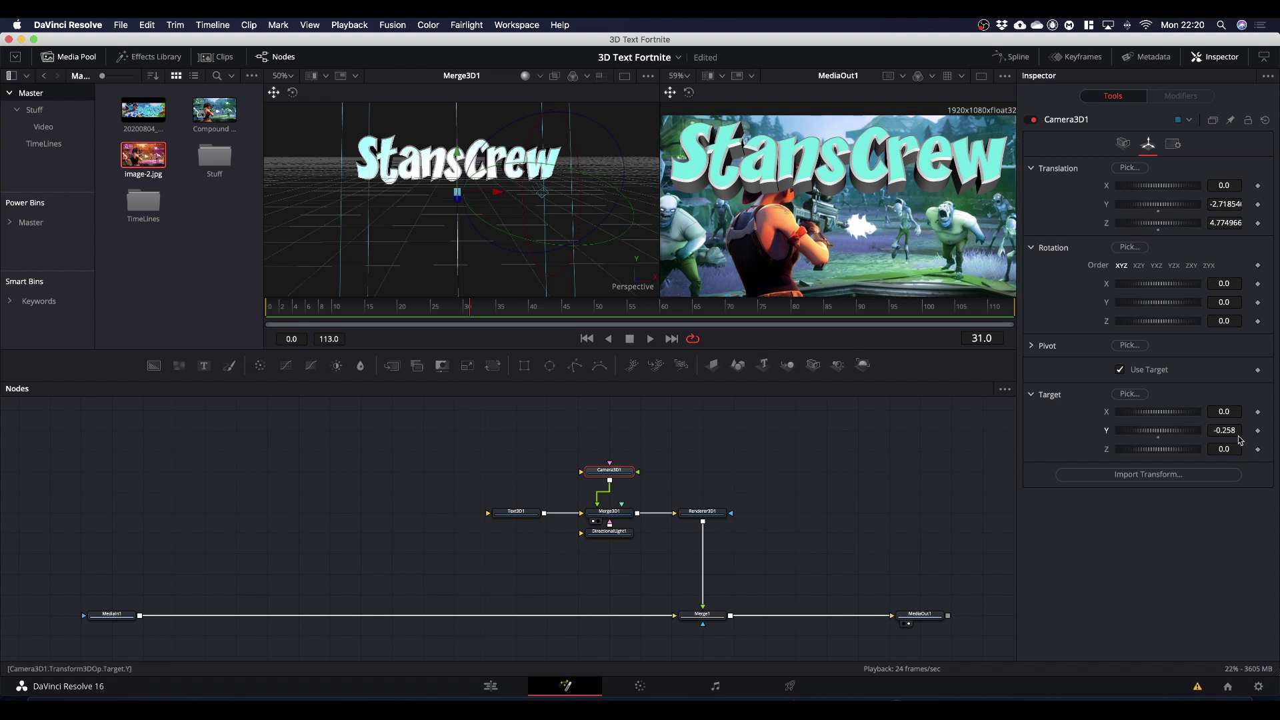
left_click_drag(1235, 430, 1217, 430)
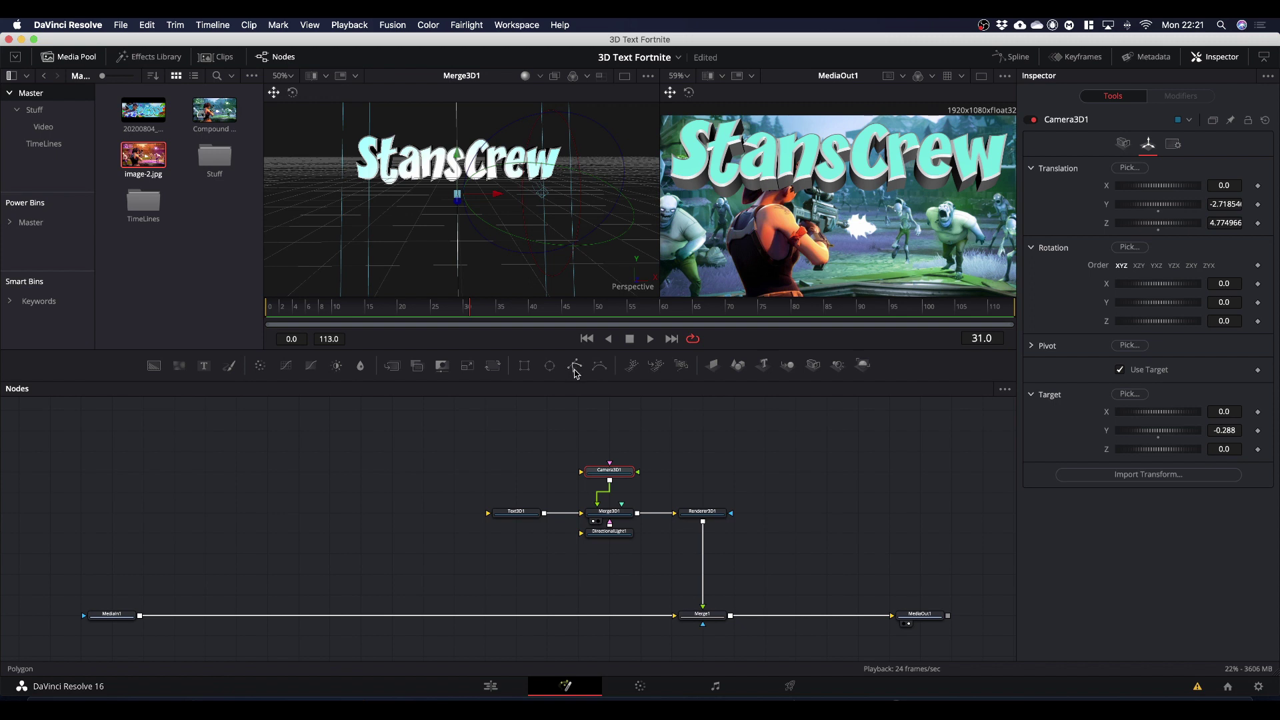
left_click_drag(576, 371, 701, 611)
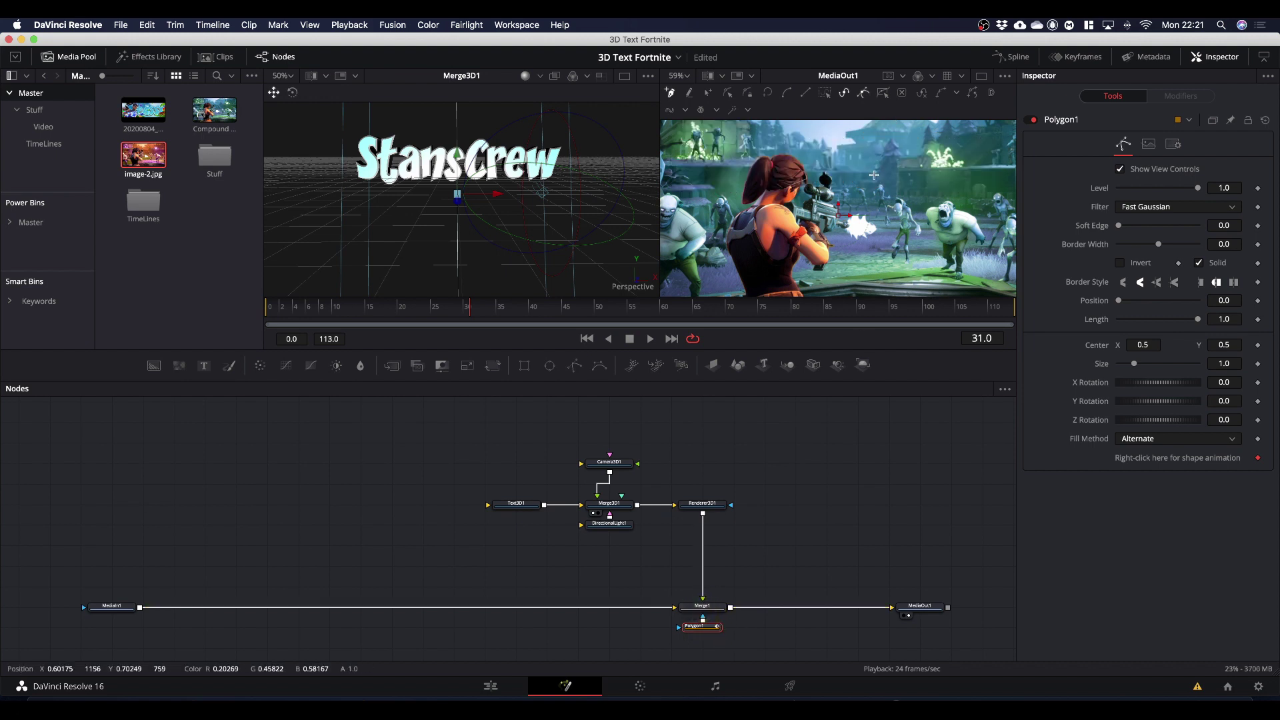
Step: Zoom the MediaOut1 viewer in and back out while tracing Polygon1 around the hood and rifle
scroll(751, 212, "up", 3, "super")
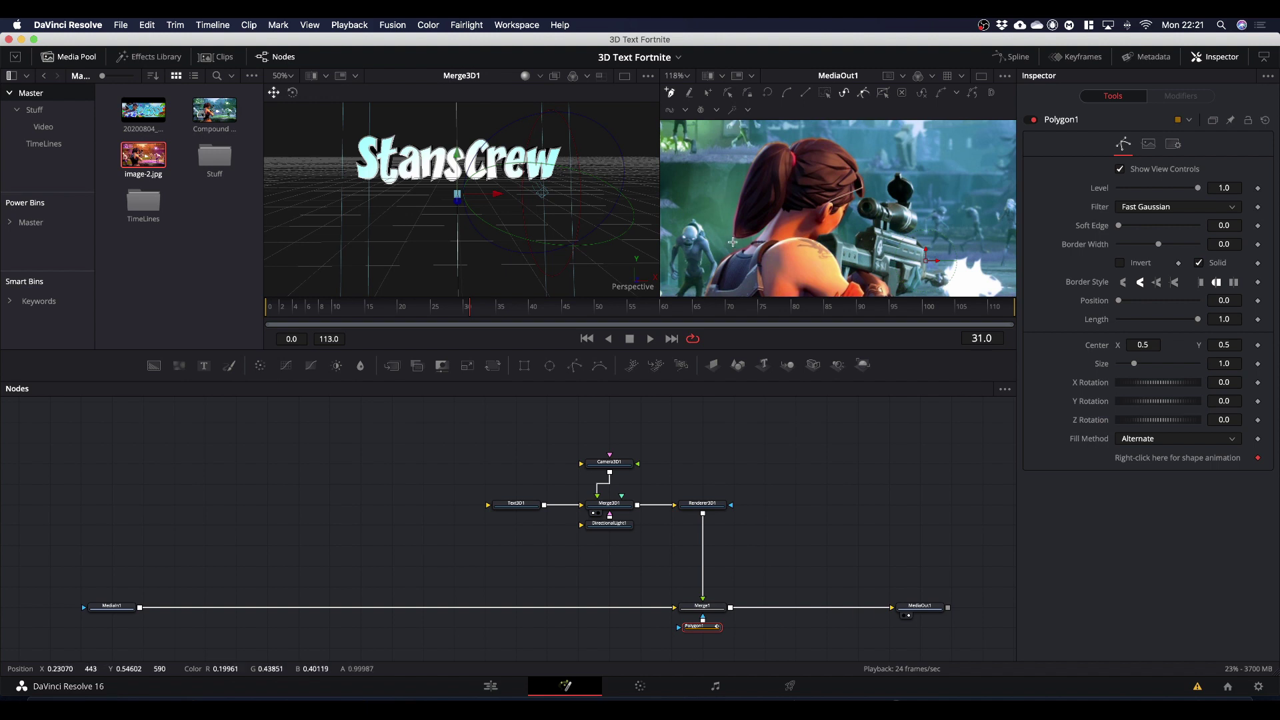
scroll(733, 238, "up", 5)
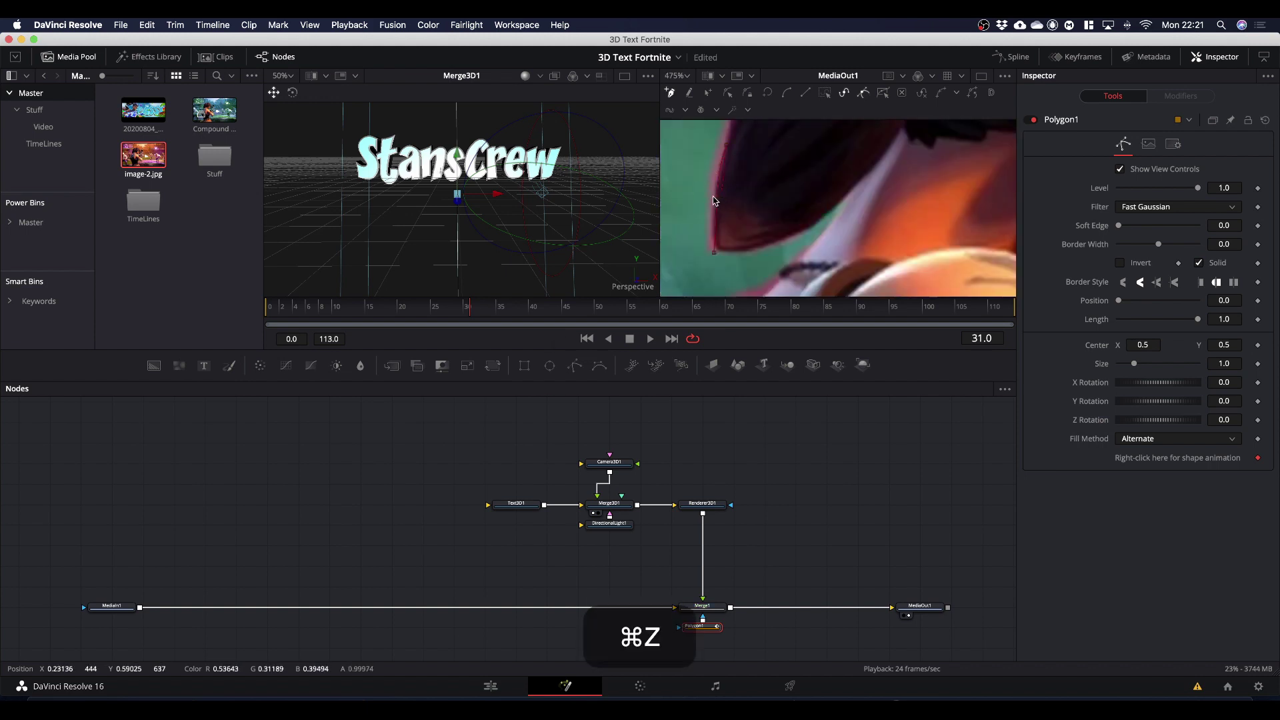
scroll(767, 187, "up", 6)
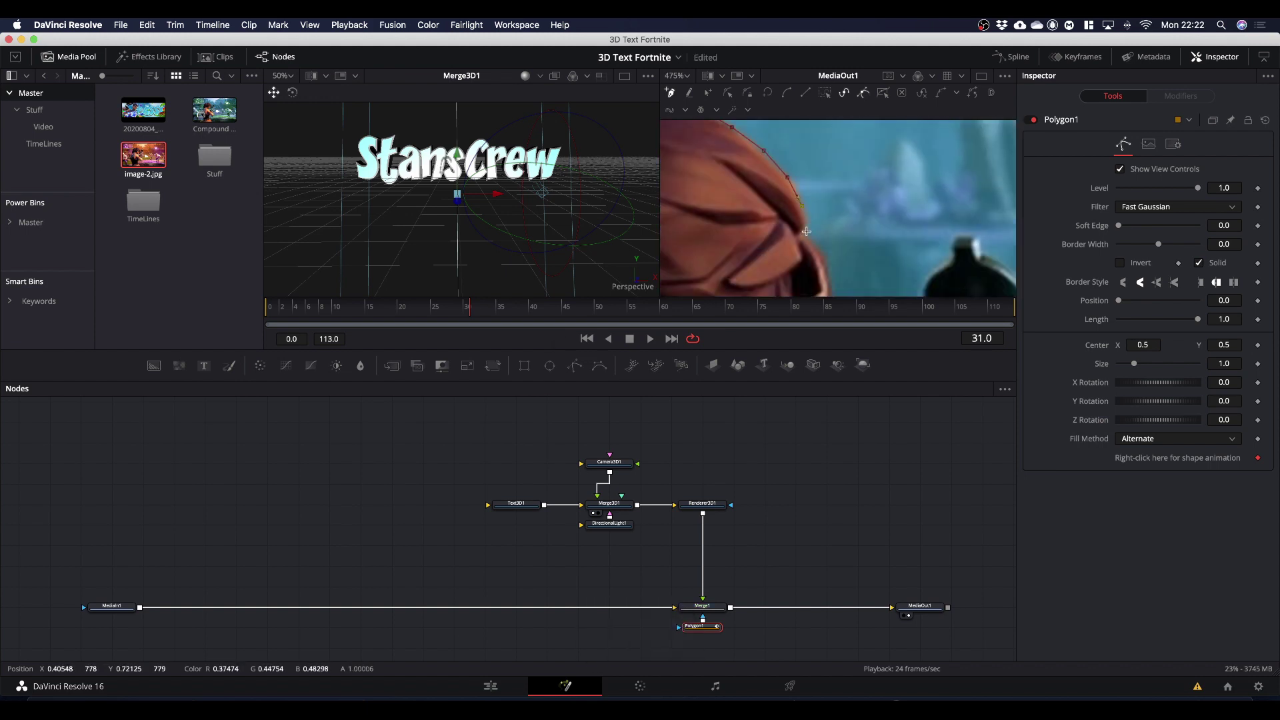
scroll(809, 249, "down", 6)
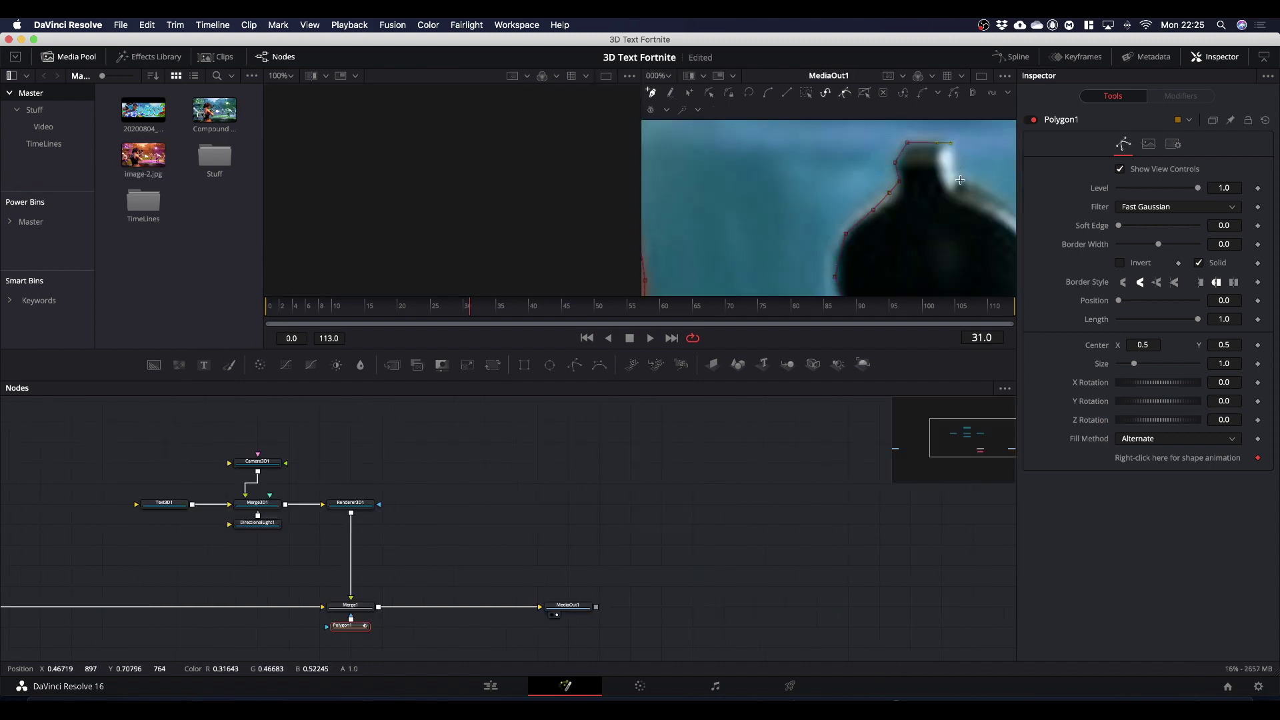
scroll(812, 221, "down", 3)
scroll(812, 221, "down", 6)
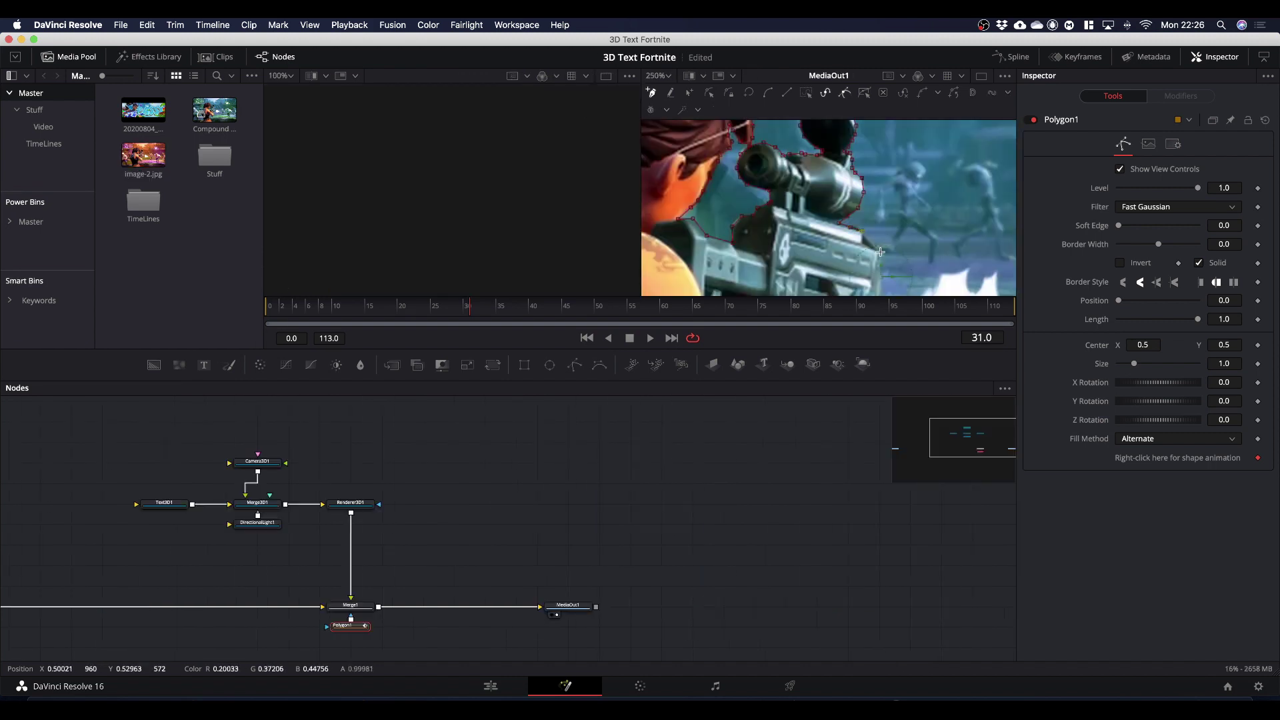
scroll(691, 260, "down", 5)
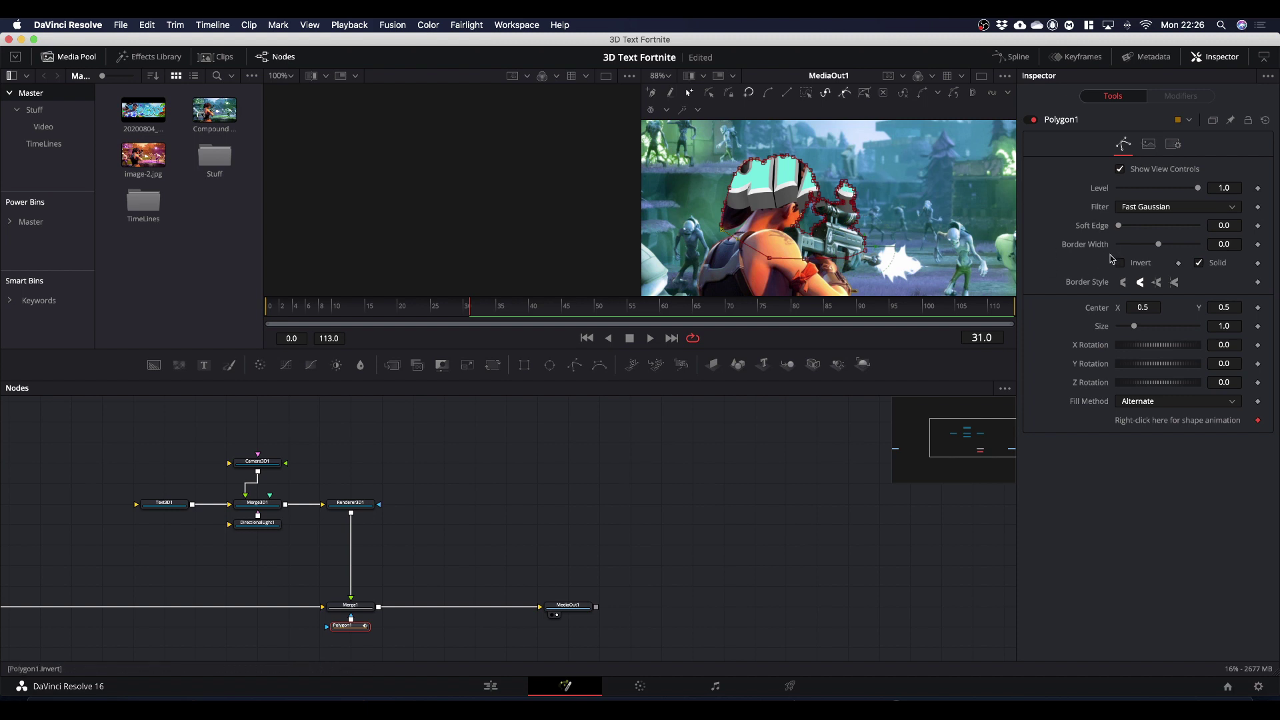
Step: Invert the Polygon1 mask and set its Soft Edge to 0.0015
left_click(1120, 264)
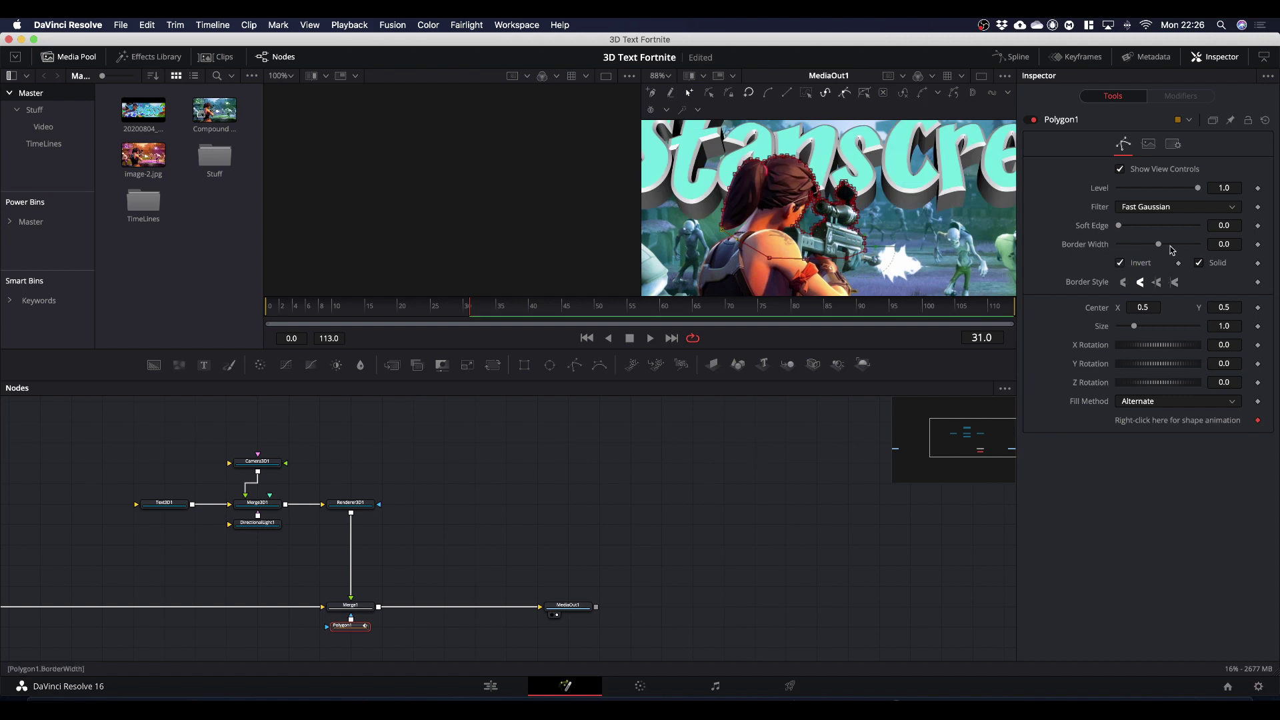
left_click_drag(1224, 226, 1243, 225)
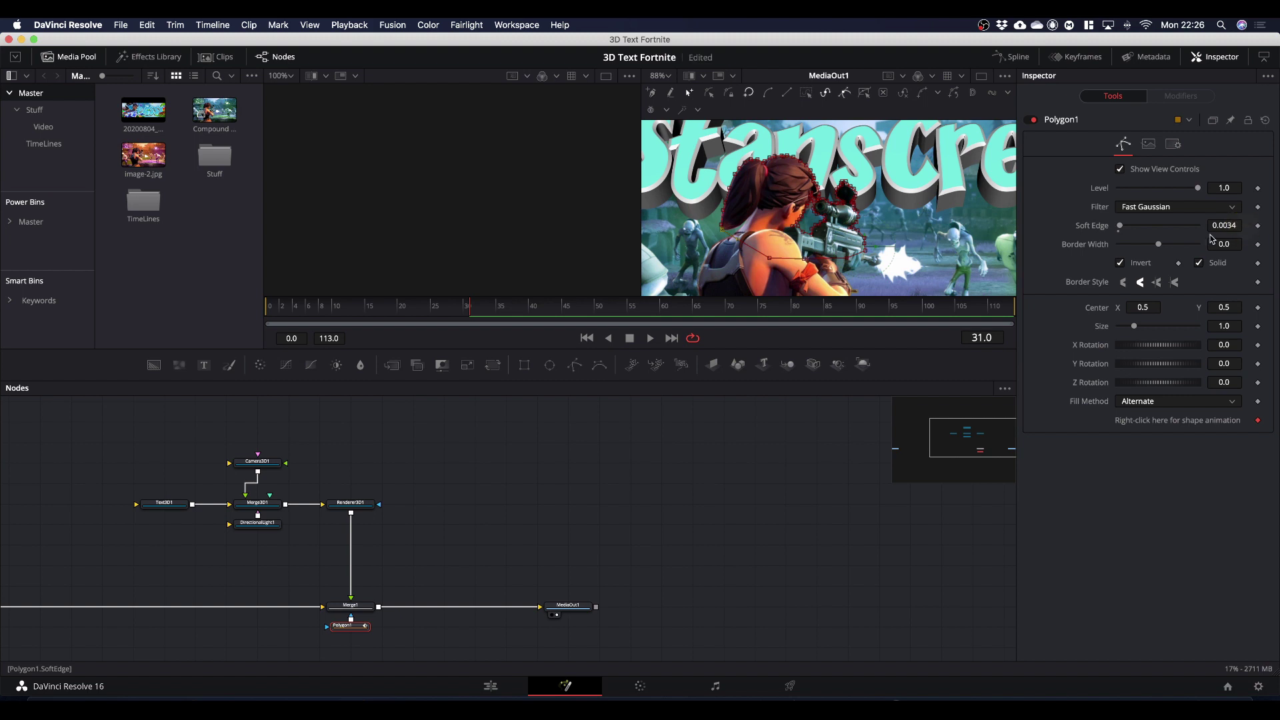
left_click(719, 478)
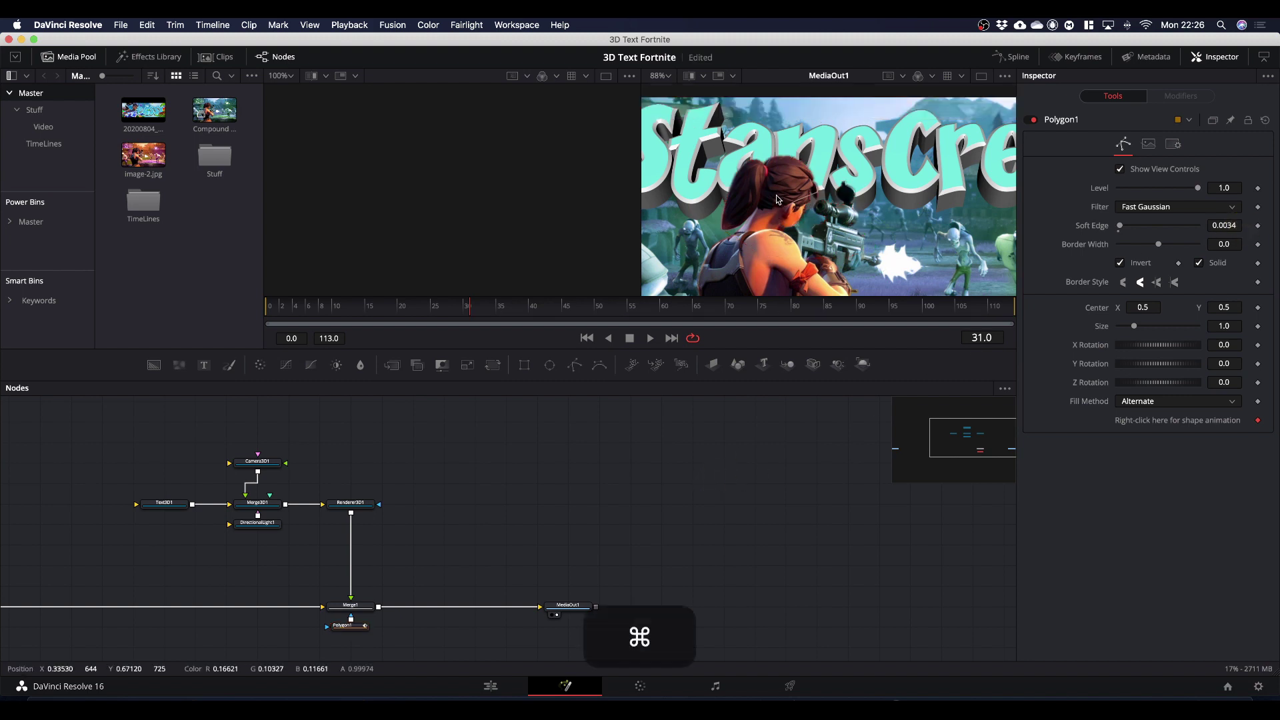
scroll(776, 198, "up", 4)
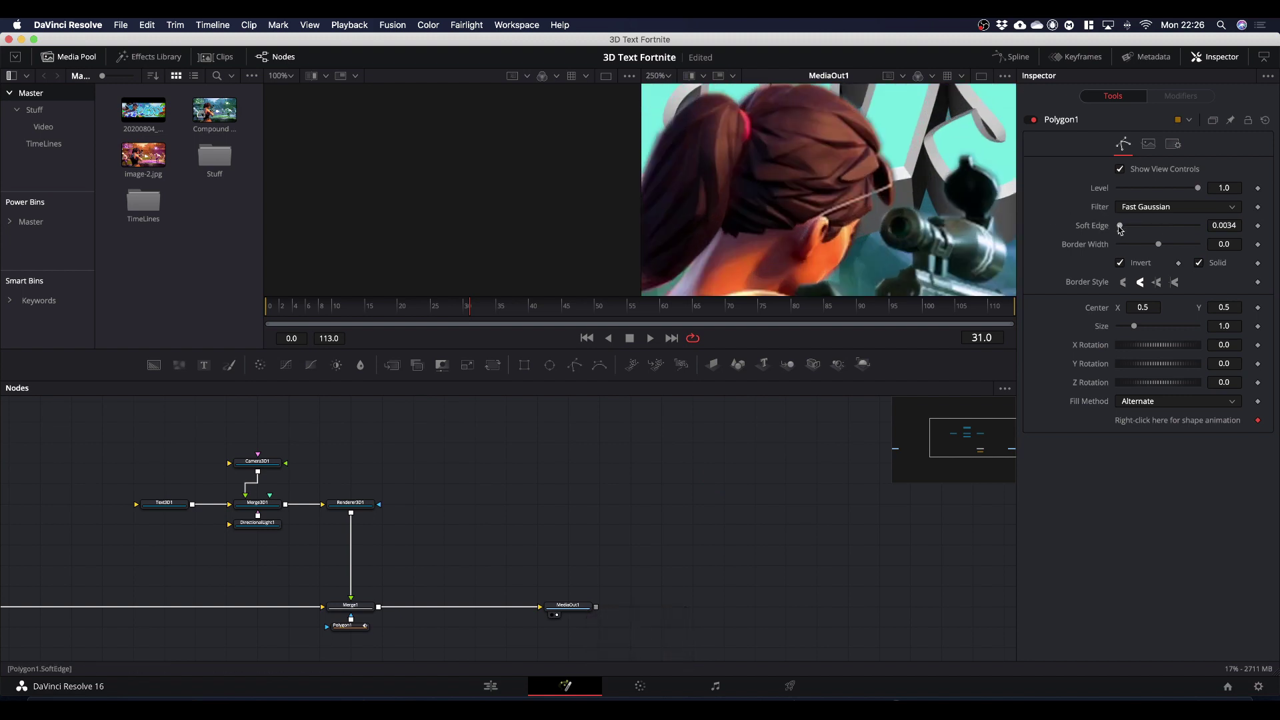
left_click_drag(1120, 229, 1120, 229)
left_click(1228, 223)
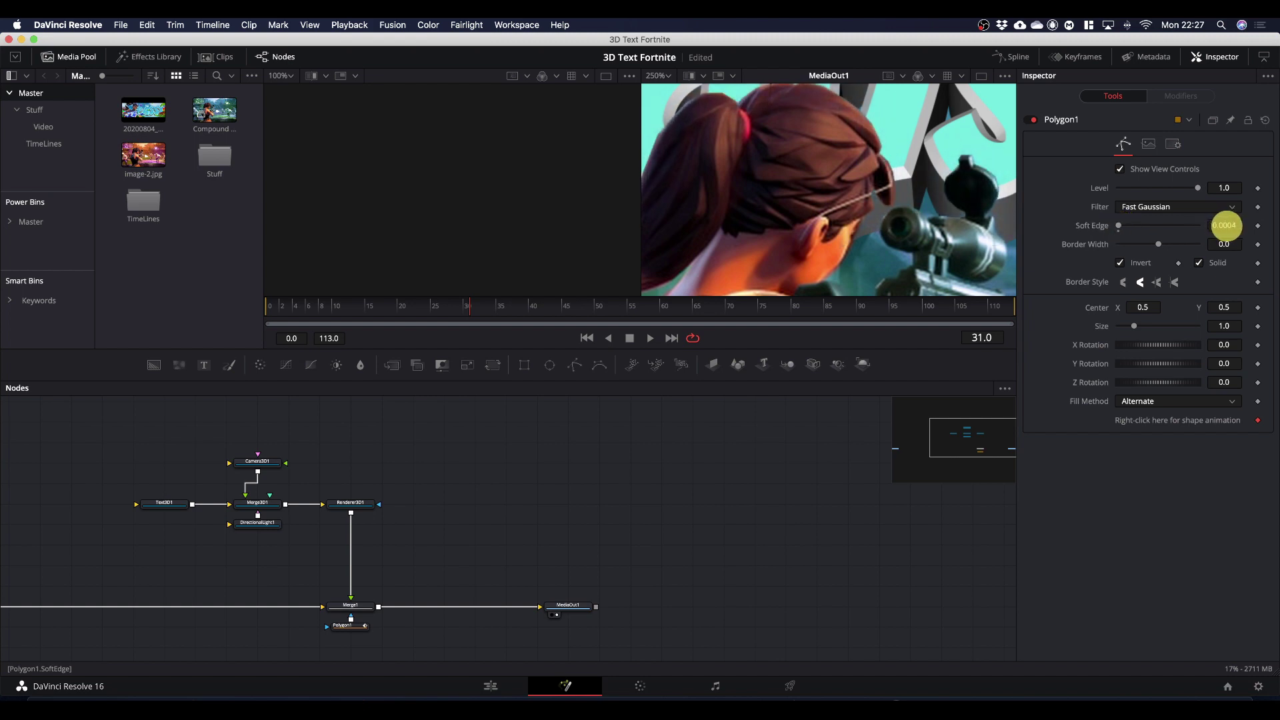
left_click_drag(1227, 225, 1235, 226)
Step: Set the viewer zoom to Fit and add a Text+ node to the graph
left_click(669, 77)
left_click(661, 163)
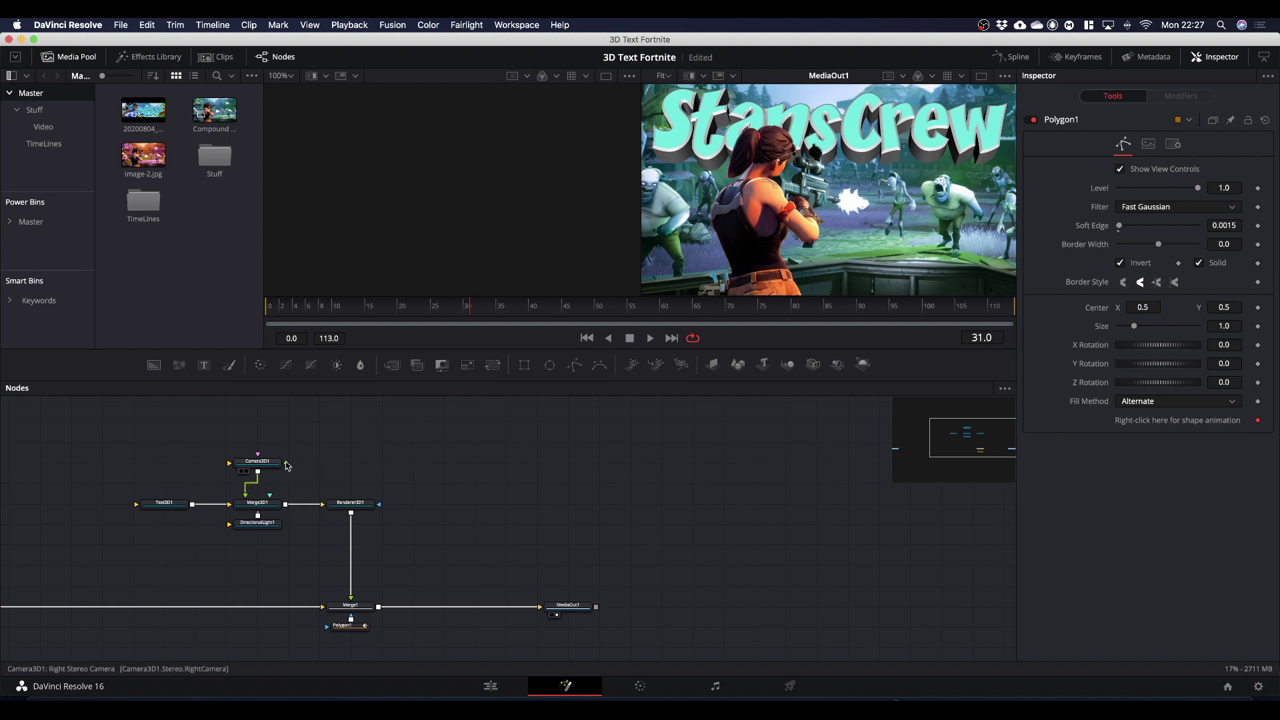
left_click_drag(204, 367, 468, 519)
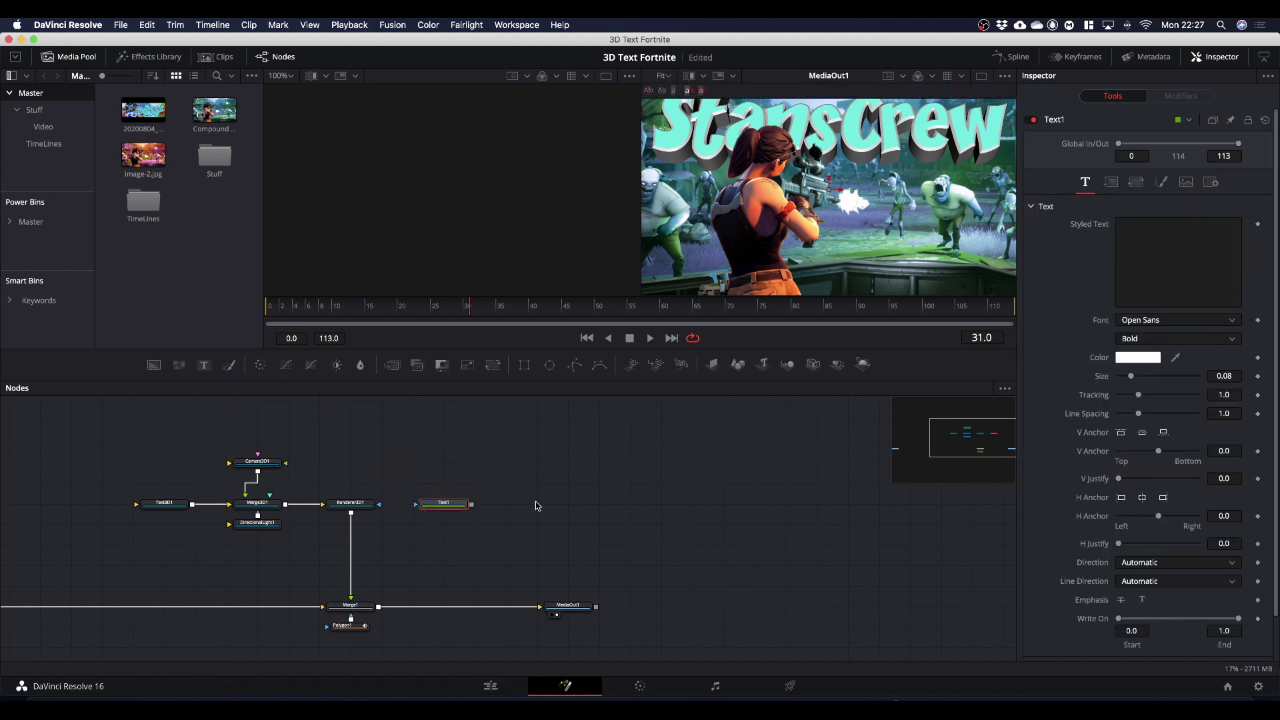
Step: Enter 'THE BEST' as Text1's styled text and merge Text1 into the composite
left_click(1217, 264)
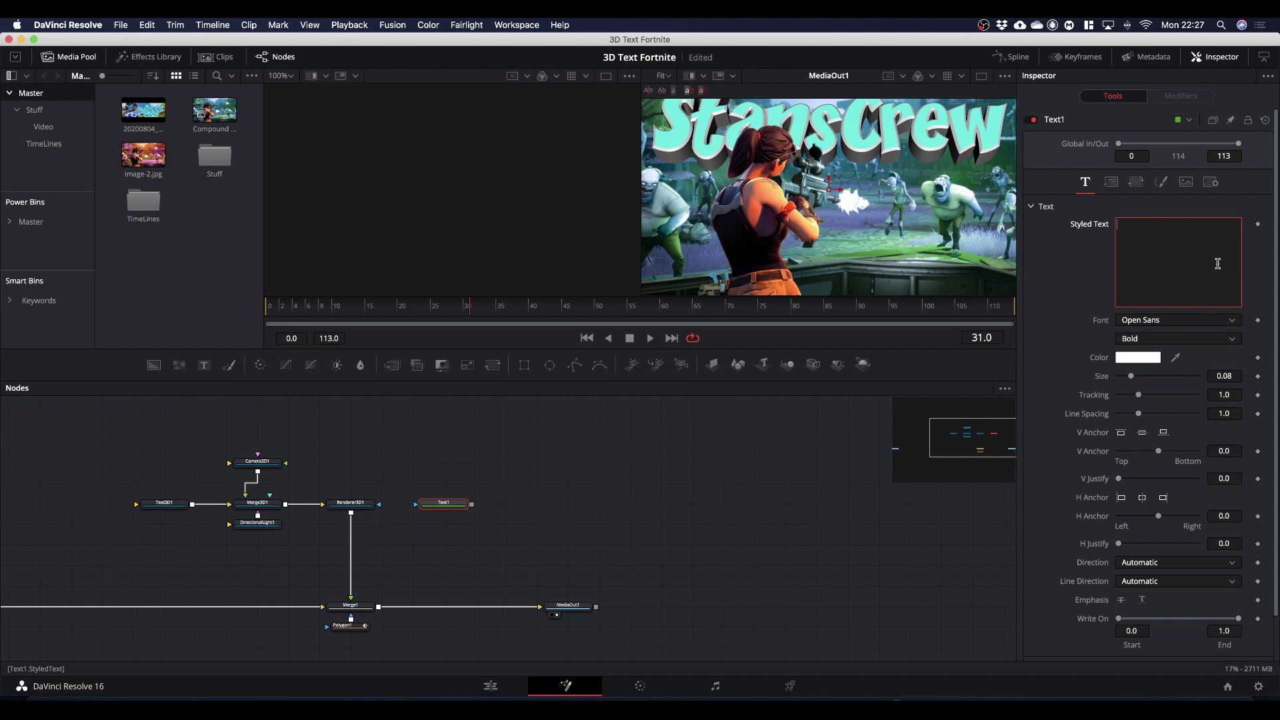
type("THE BES")
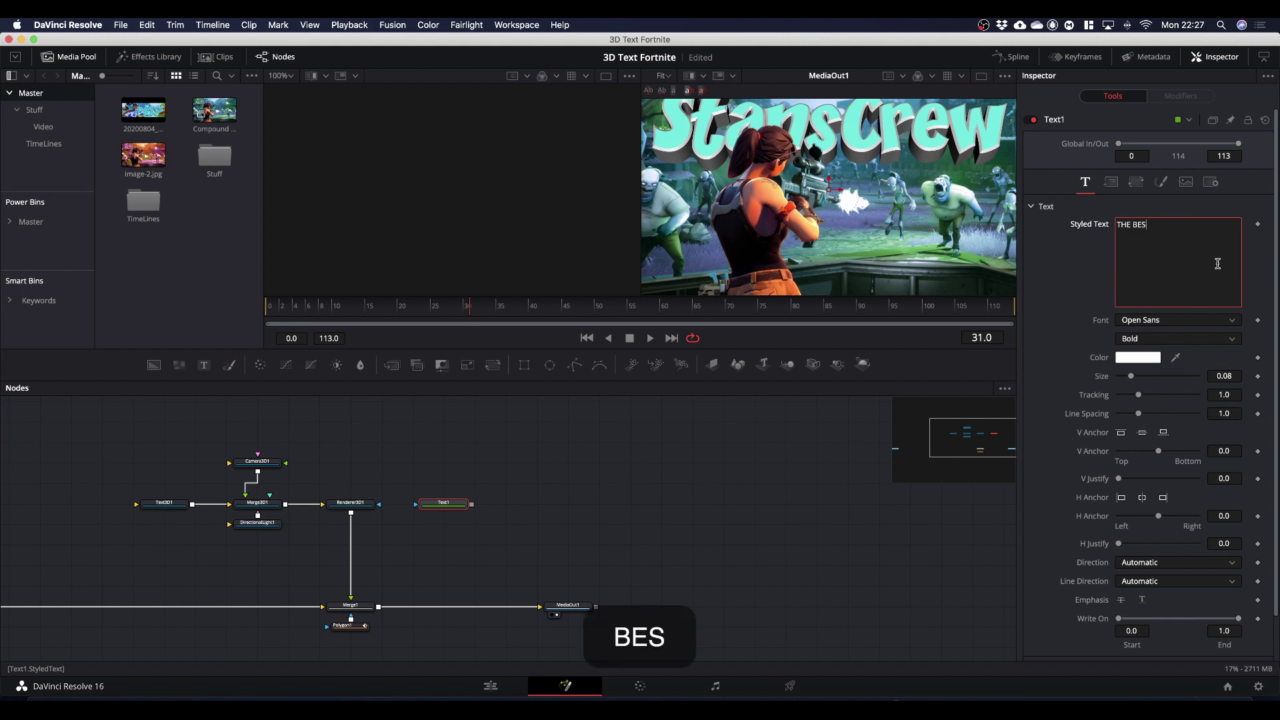
type("T")
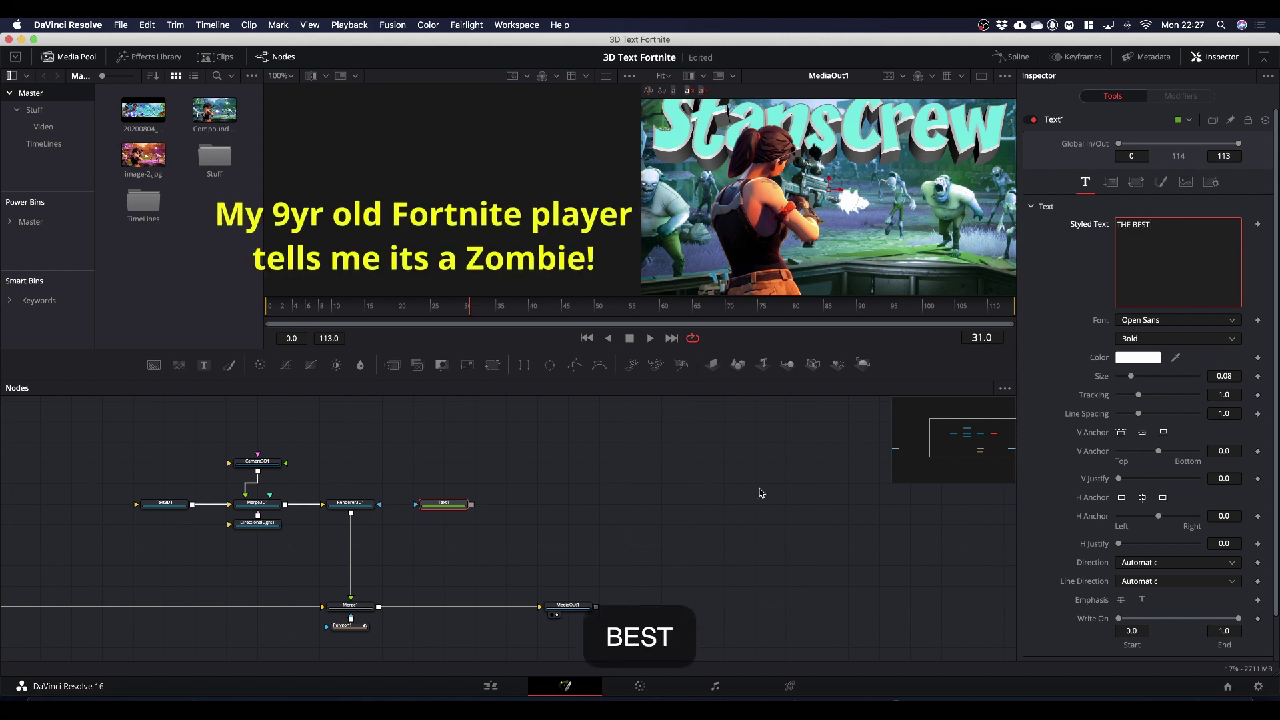
left_click_drag(472, 505, 380, 608)
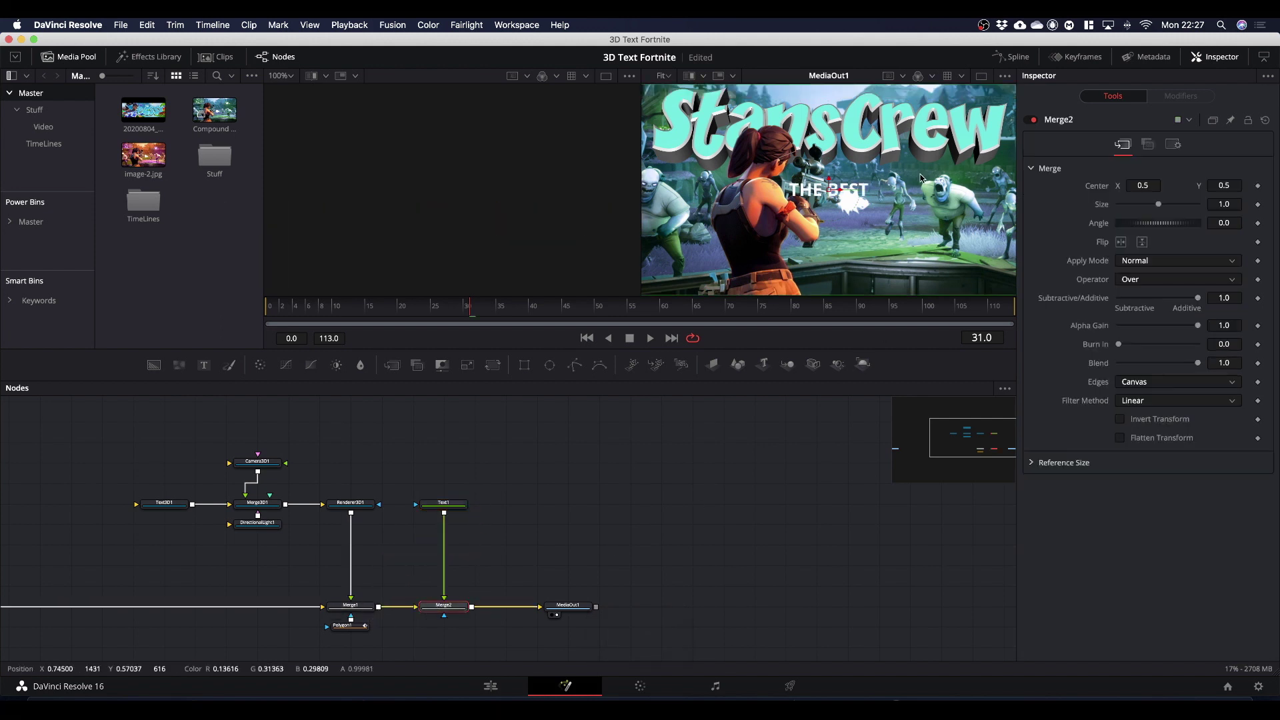
Step: Set THE BEST to the Yikes! font at size 0.1063 and move it right of the character
left_click(442, 504)
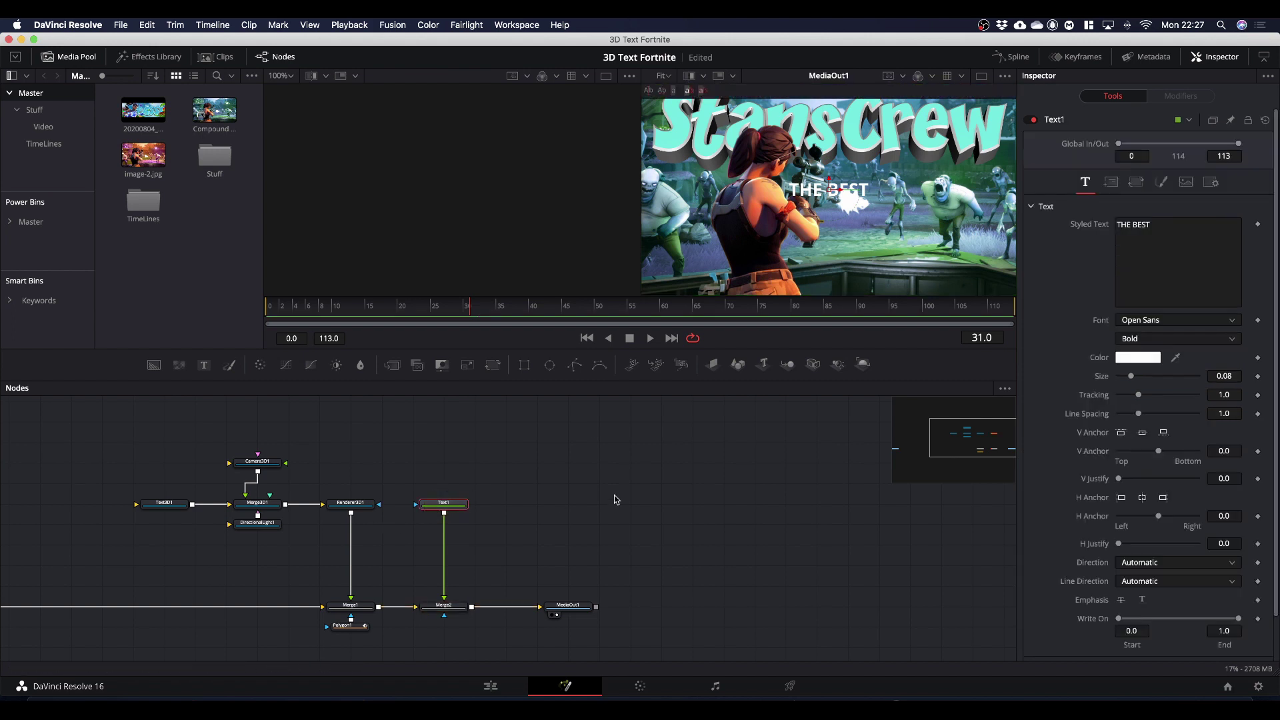
left_click(1171, 322)
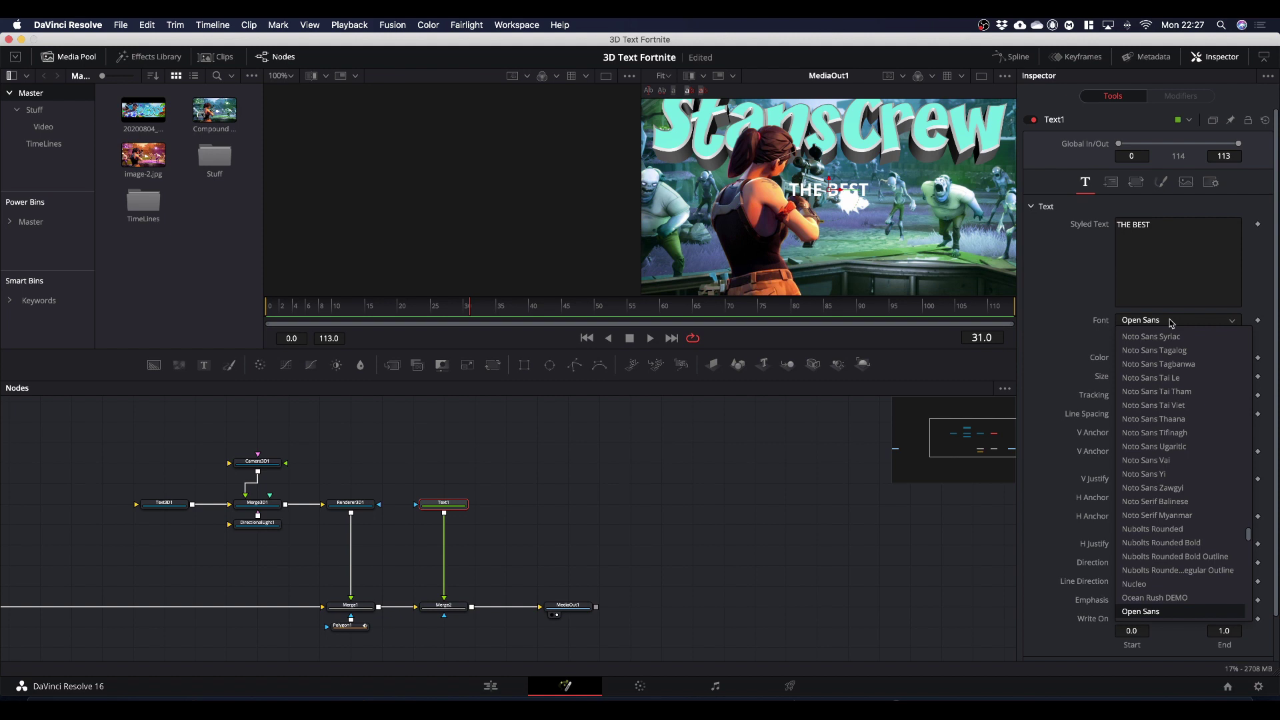
type("yi")
key("Return")
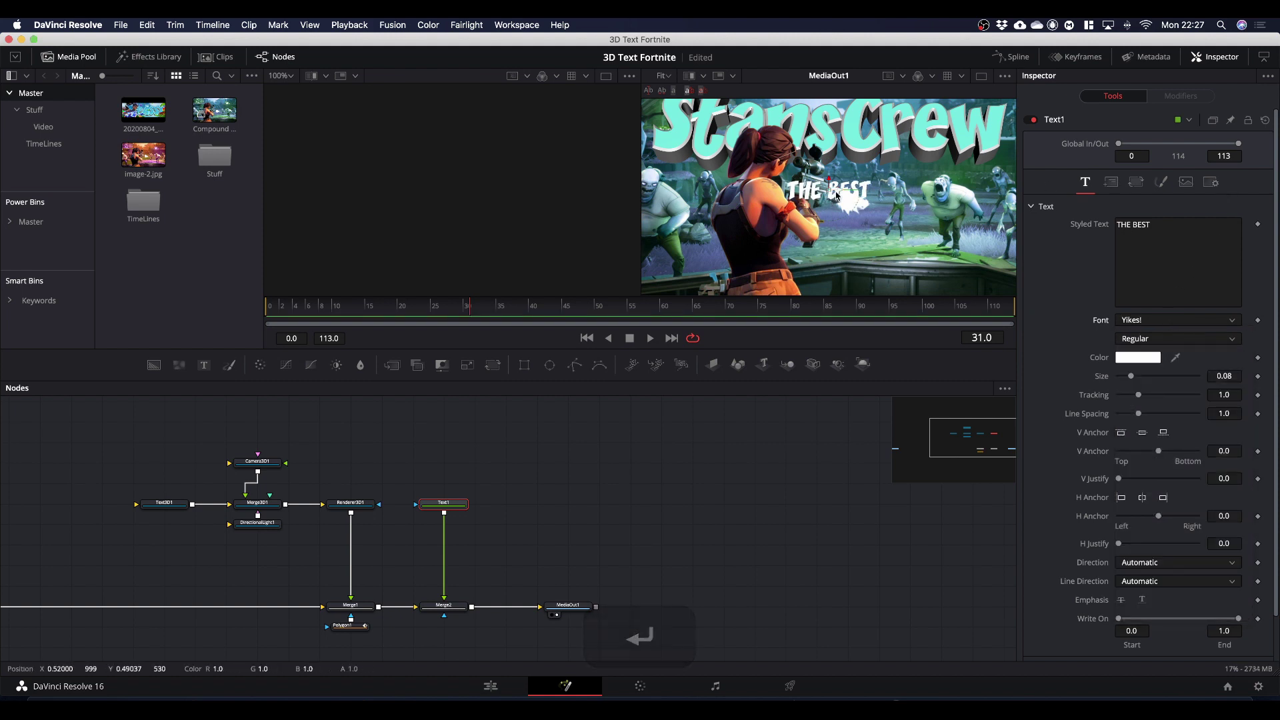
left_click_drag(841, 193, 971, 192)
left_click_drag(1132, 376, 1132, 378)
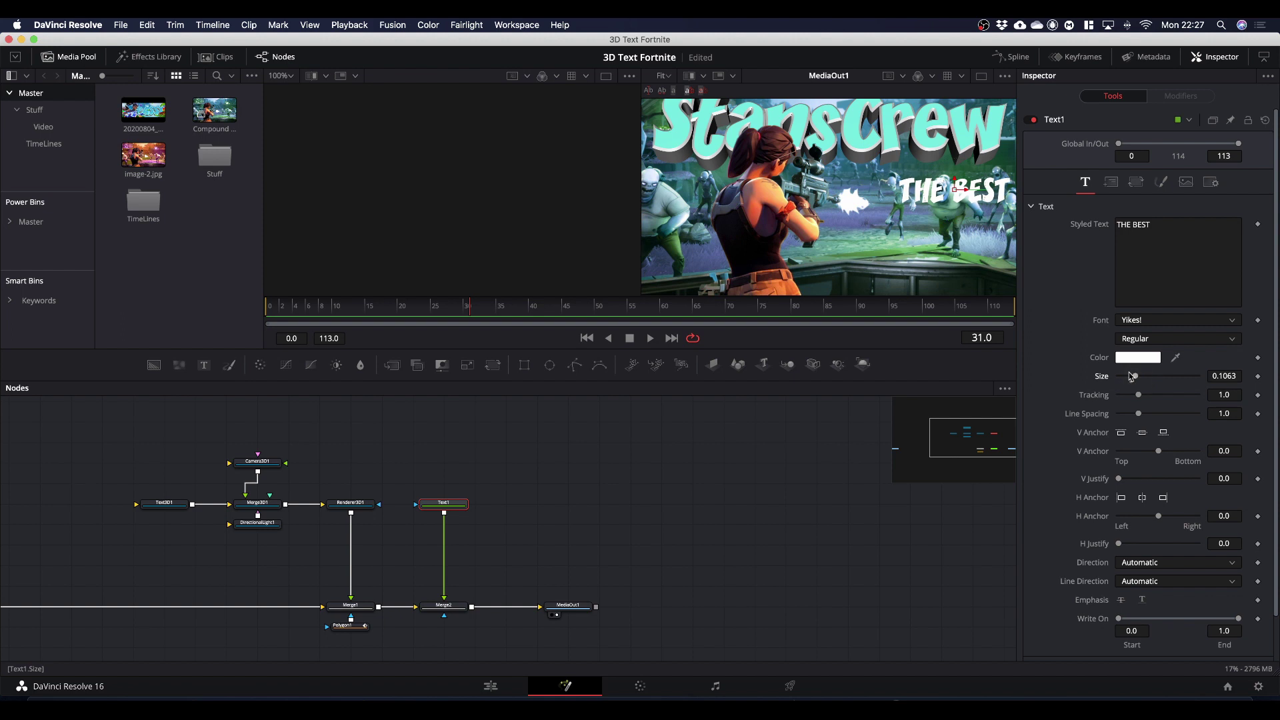
left_click(956, 180)
left_click_drag(955, 180, 954, 173)
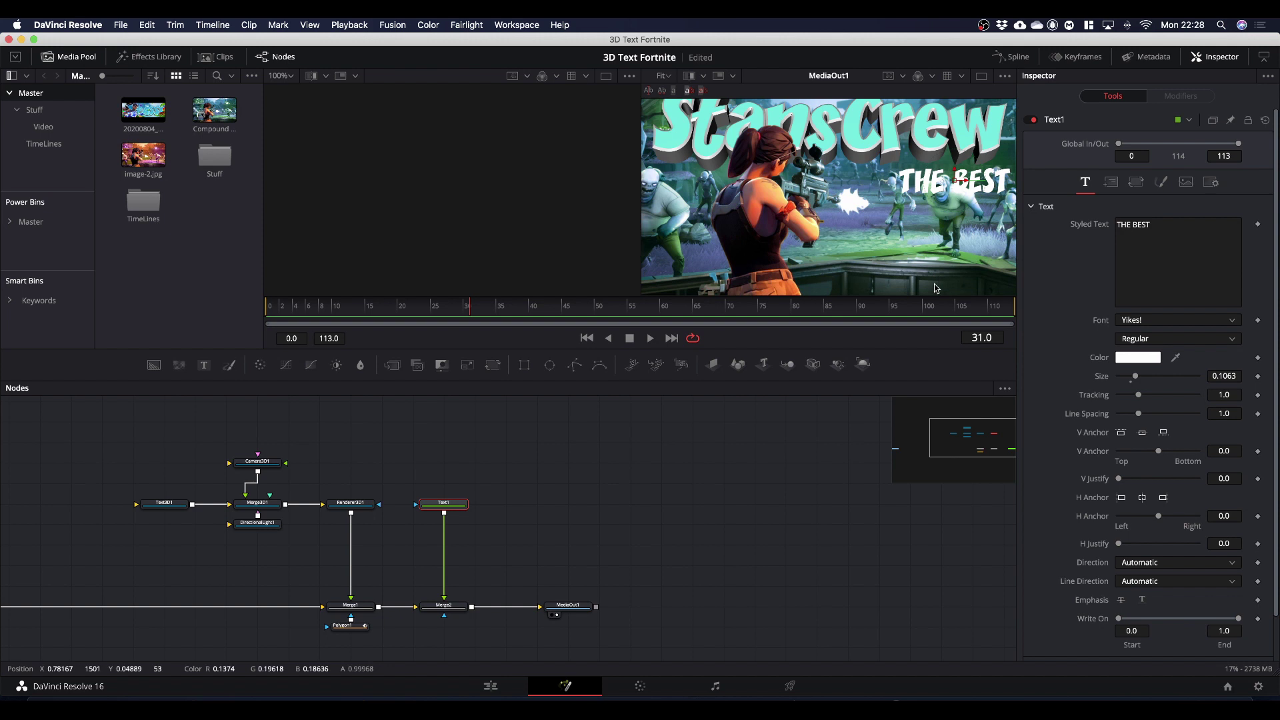
Step: Colour THE BEST yellow and lower Merge2's blend to 0.772
left_click(1155, 362)
left_click(874, 344)
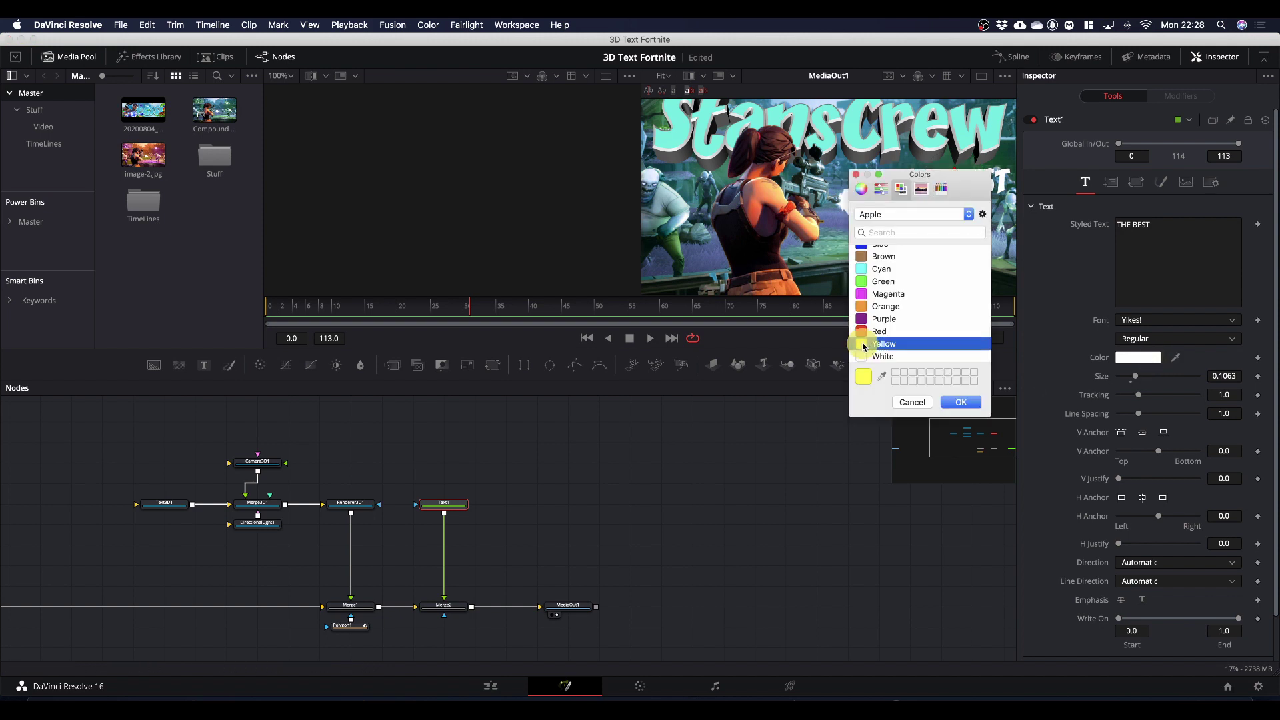
left_click(961, 403)
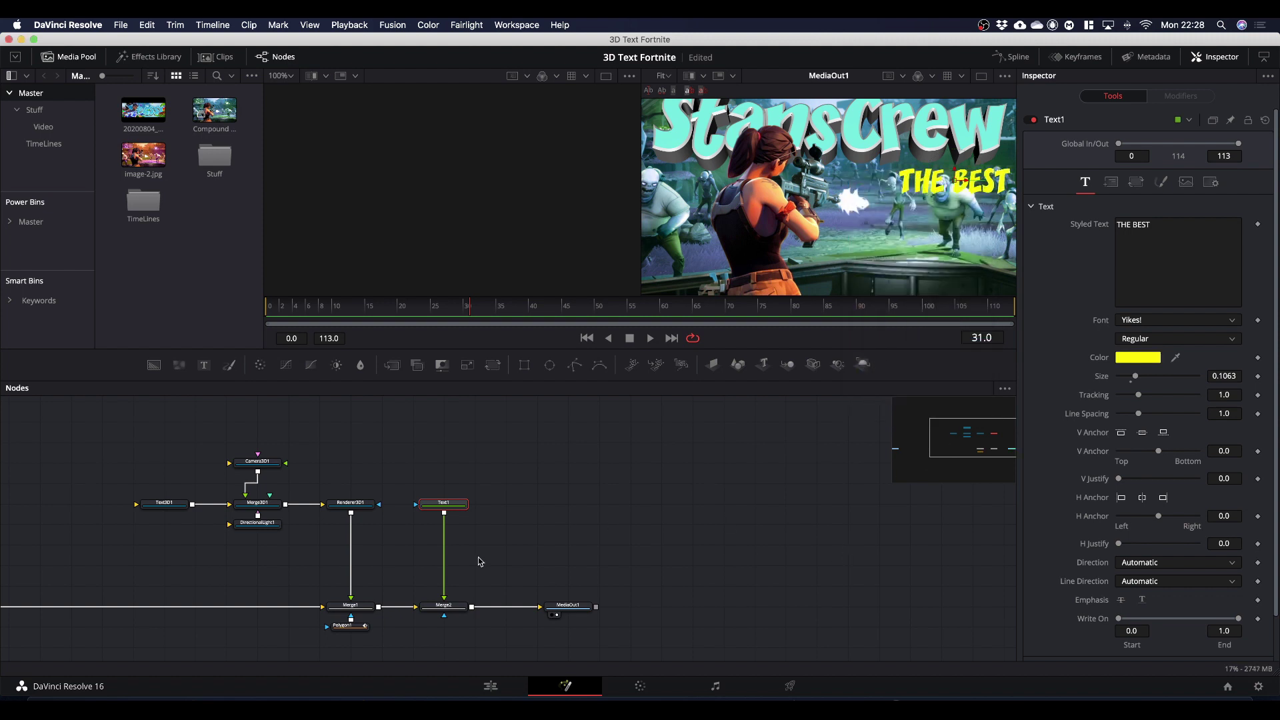
left_click(444, 605)
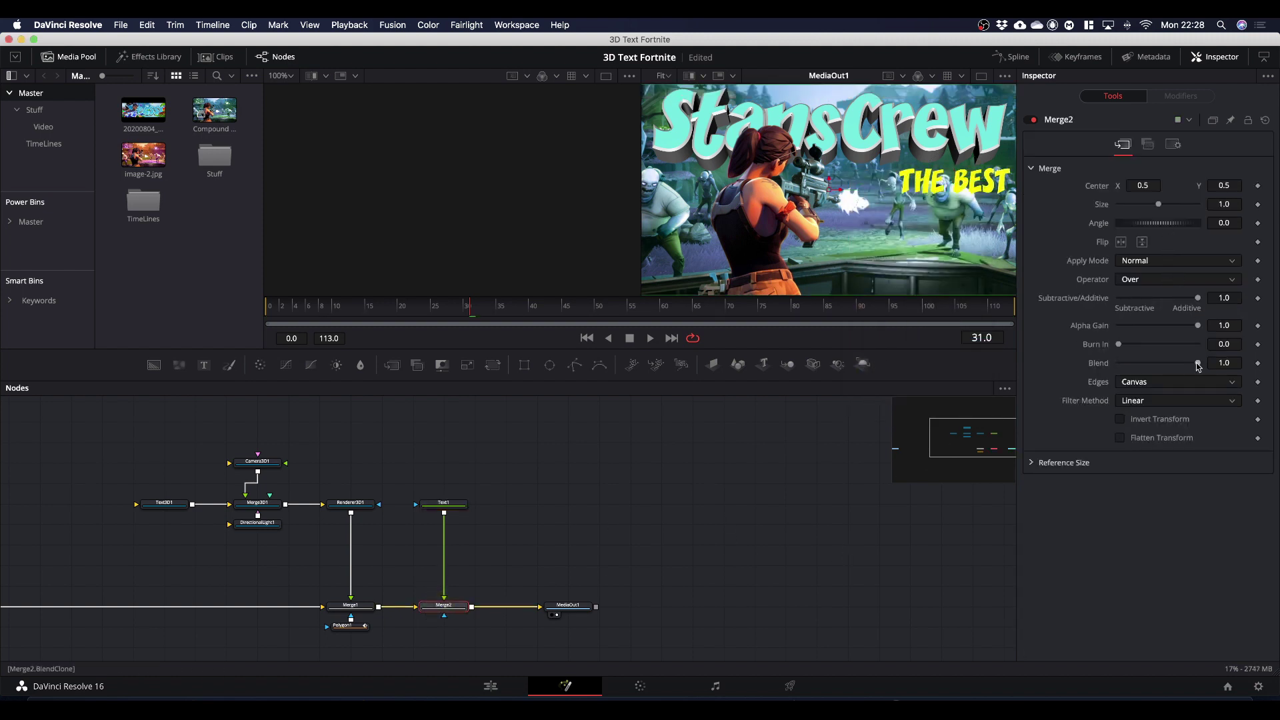
left_click_drag(1198, 365, 1179, 364)
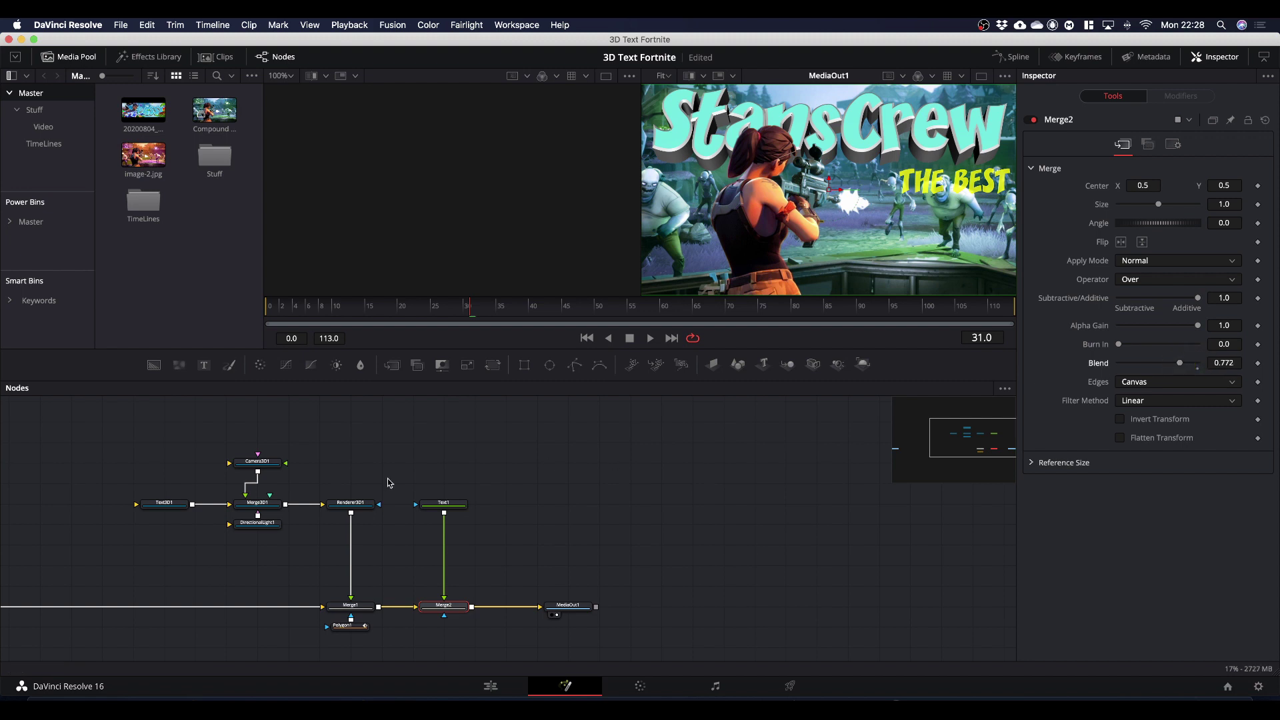
Step: Add a Glow effect after Text1
left_click(431, 504)
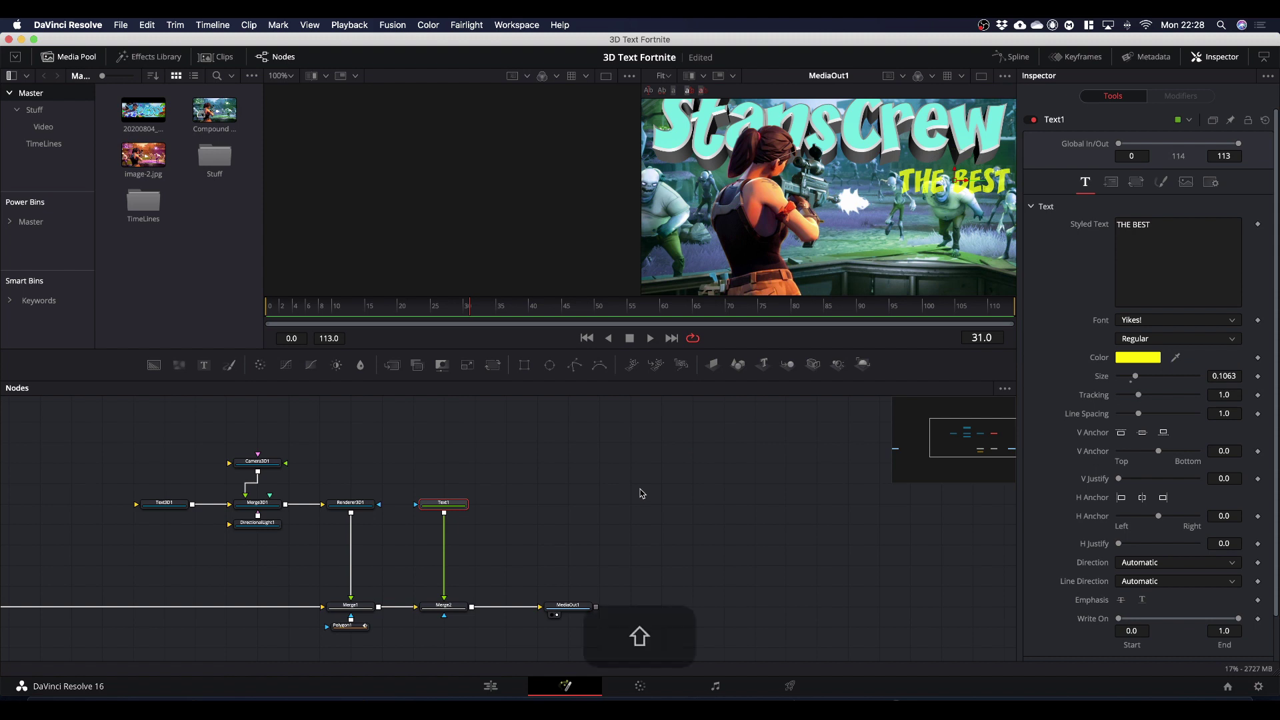
key("shift+space")
type("glow")
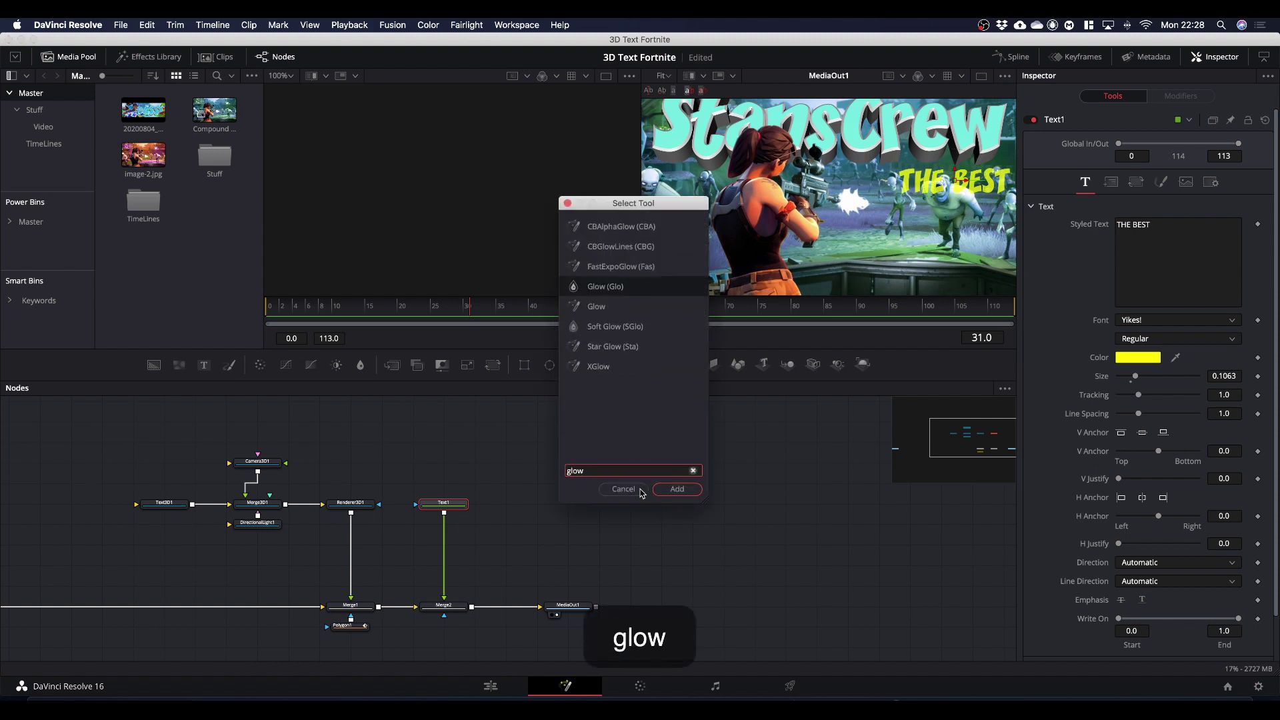
key("Return")
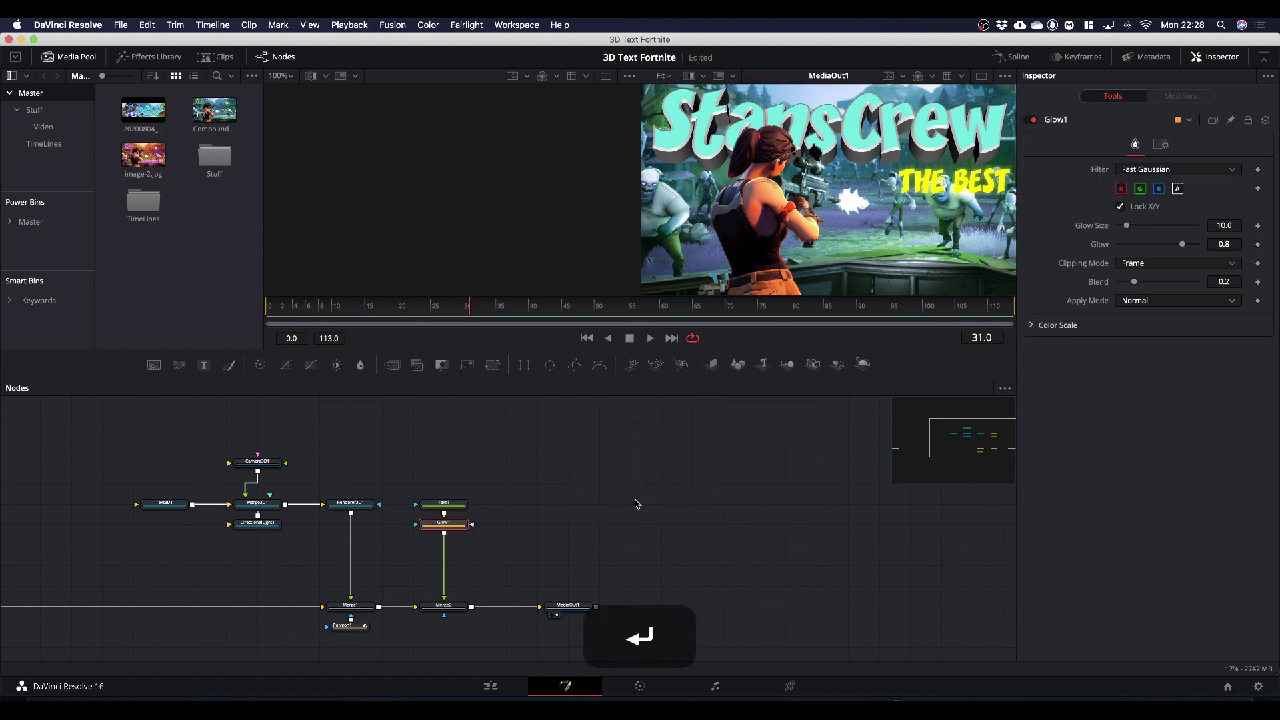
Step: Enlarge Glow1's Glow Size to 31.5 and lower Merge2's Blend to about 0.567
left_click(451, 527)
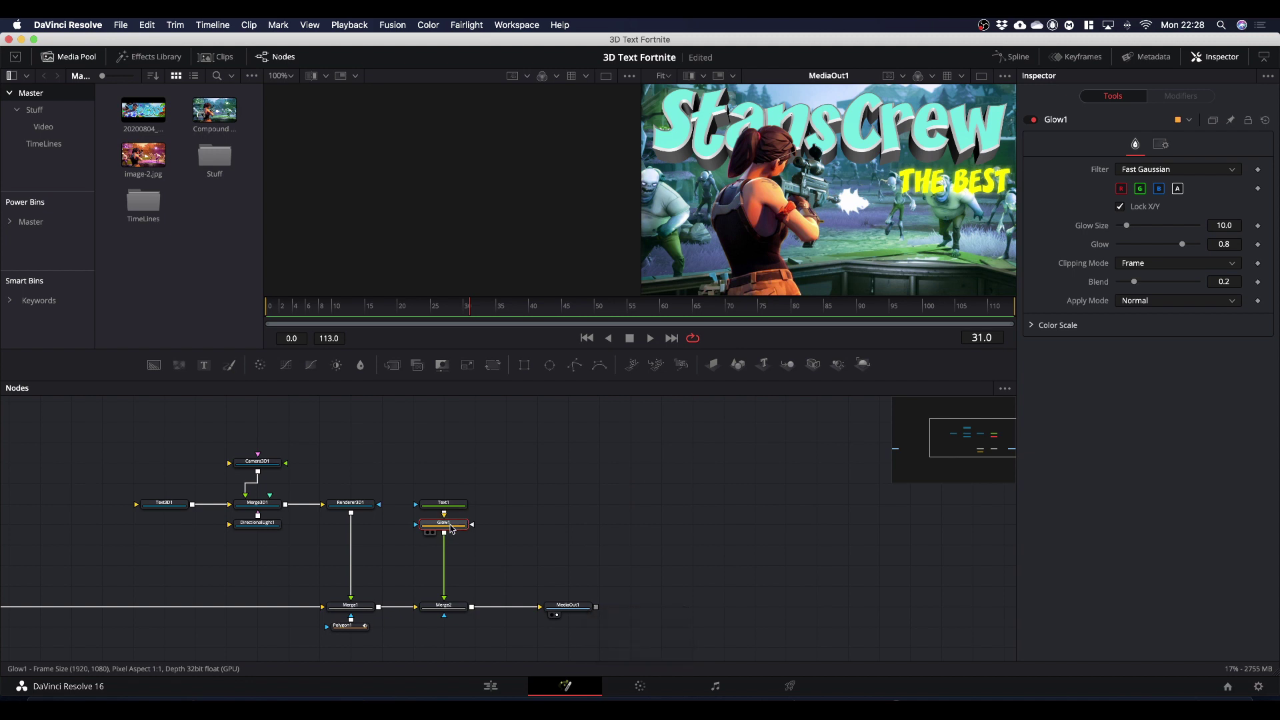
left_click_drag(1128, 229, 1186, 248)
left_click(443, 605)
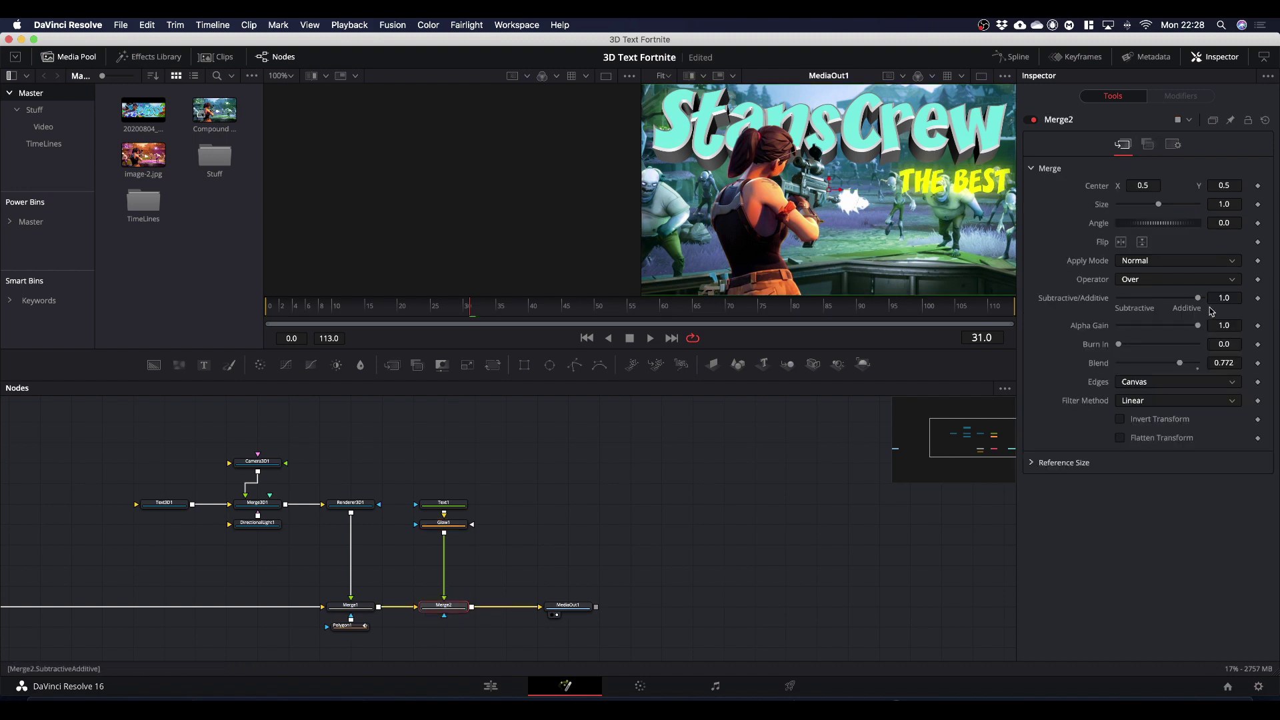
left_click_drag(1183, 367, 1167, 367)
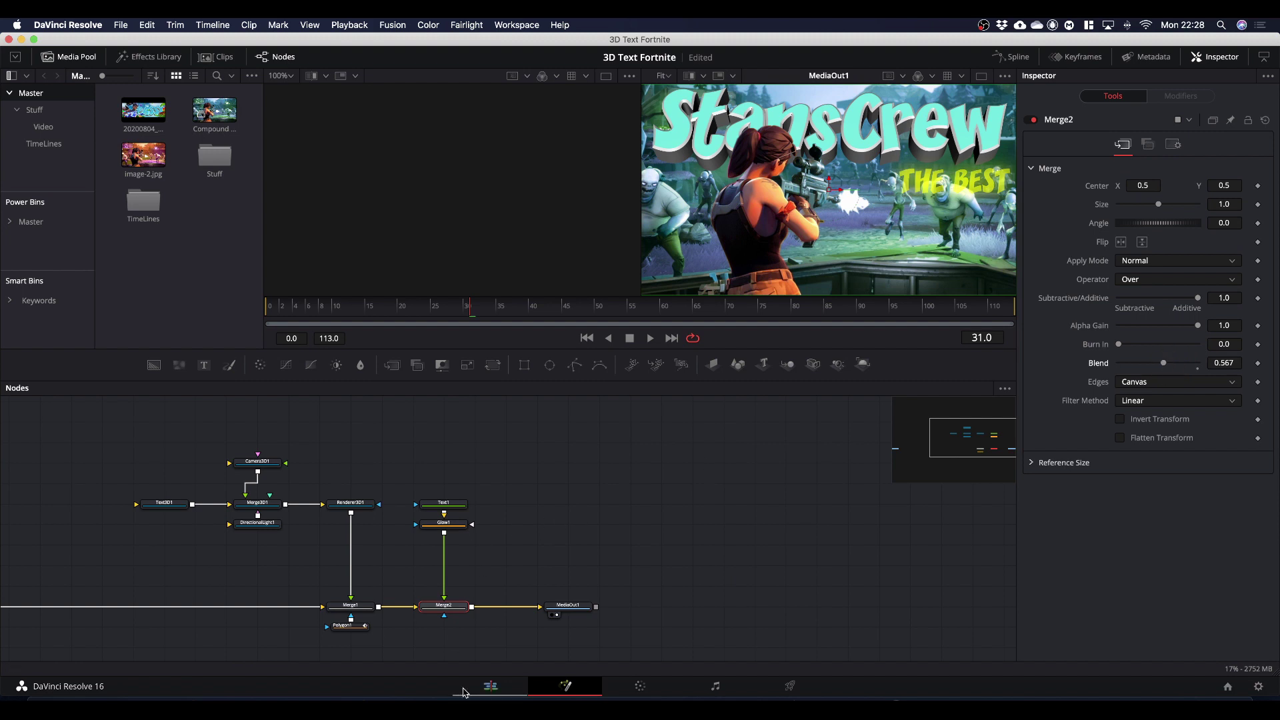
left_click(491, 685)
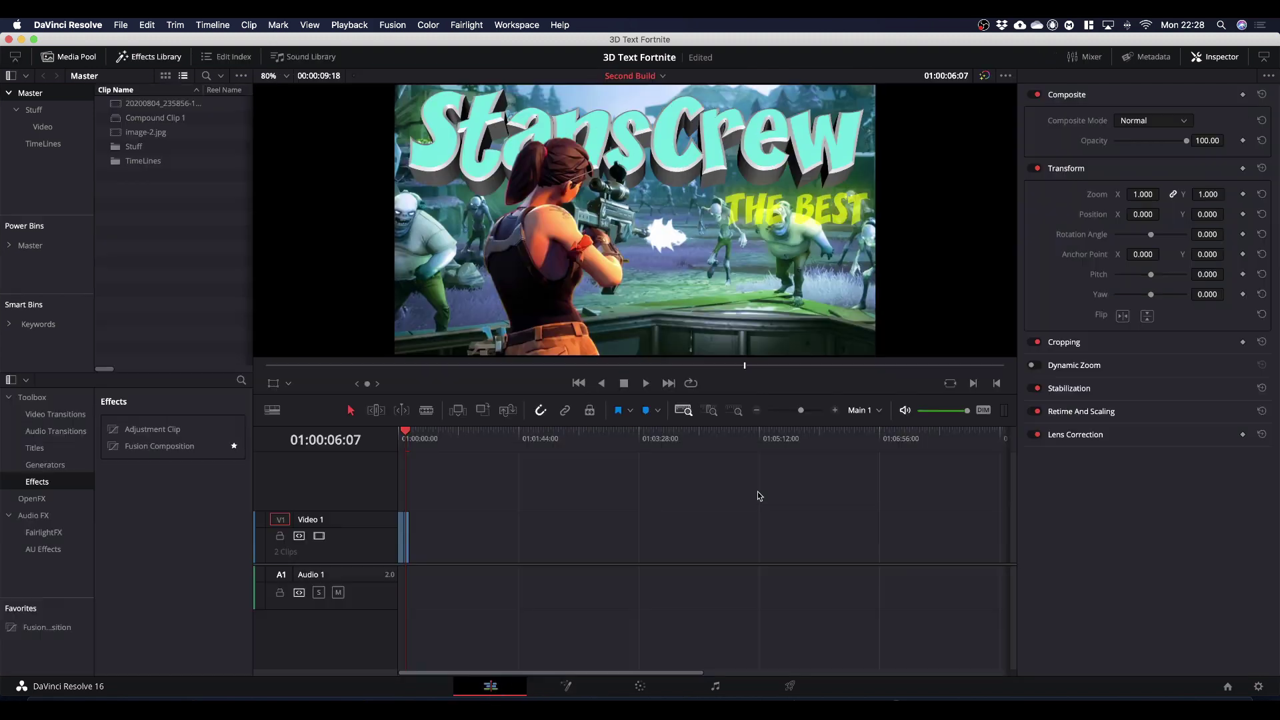
key("super")
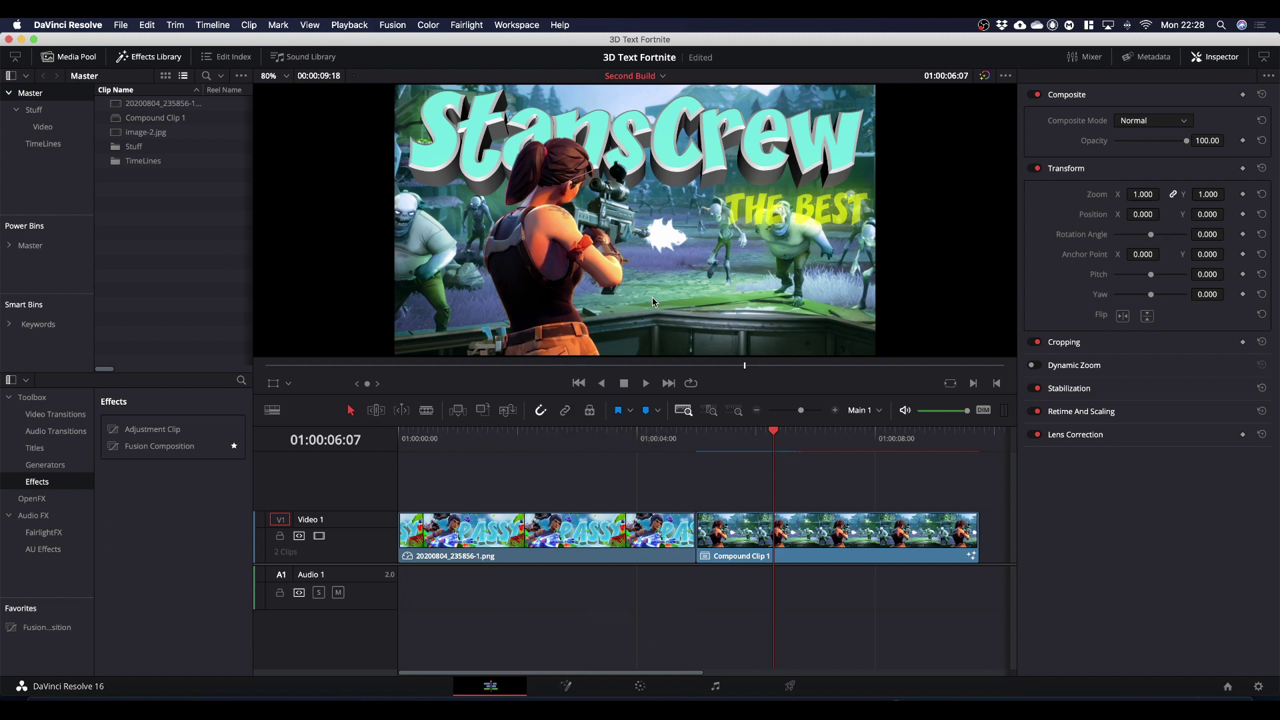
left_click_drag(703, 431, 699, 487)
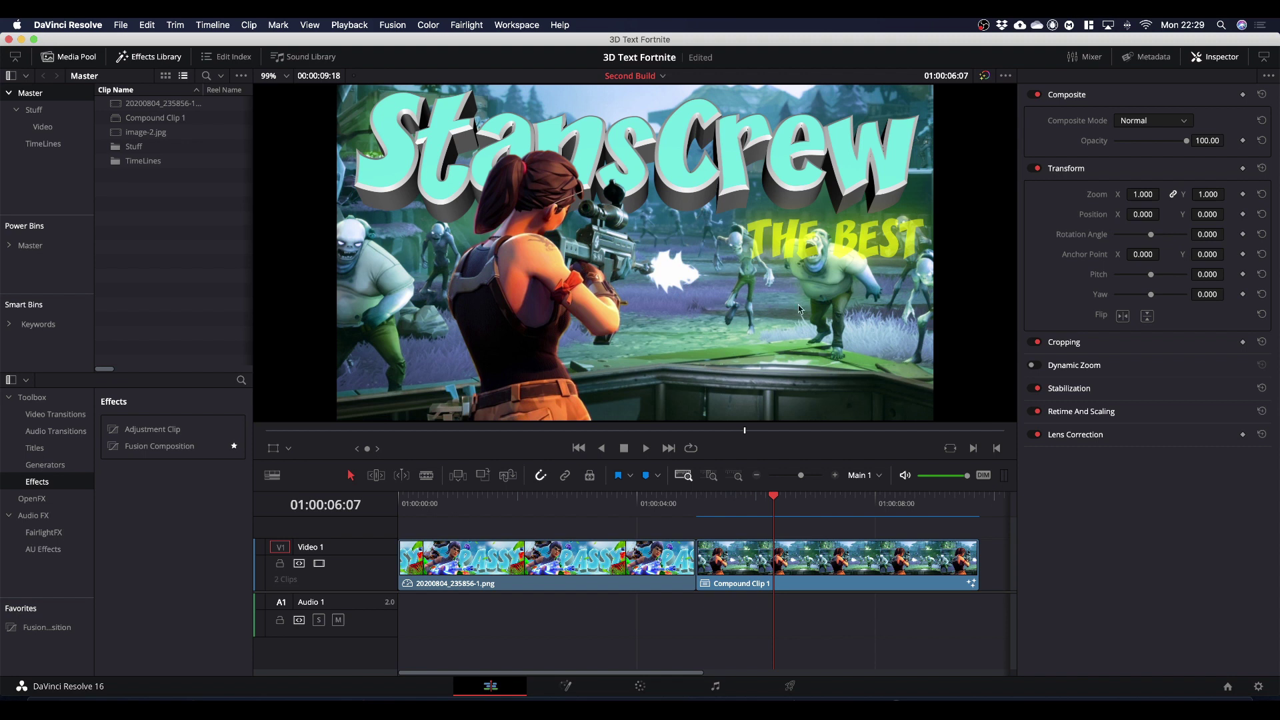
left_click(1065, 343)
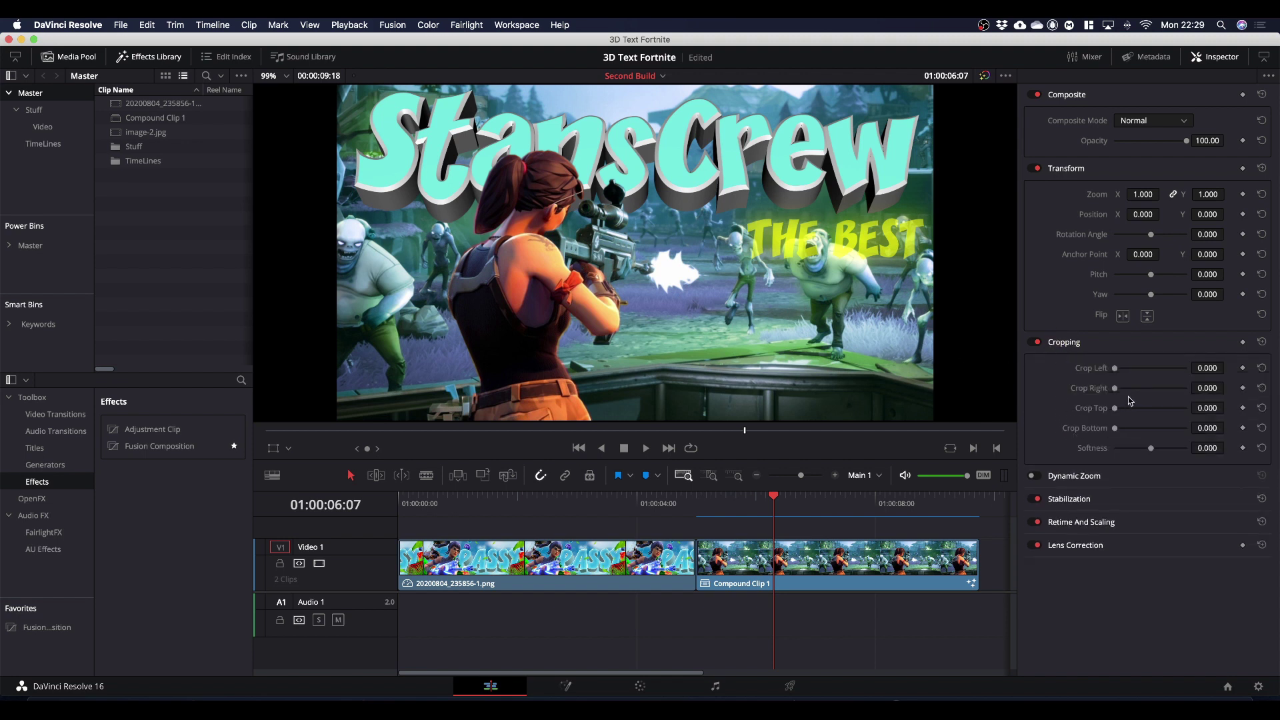
mouse_move(1117, 432)
left_mouse_down()
mouse_move(1143, 433)
mouse_move(1117, 413)
left_mouse_up()
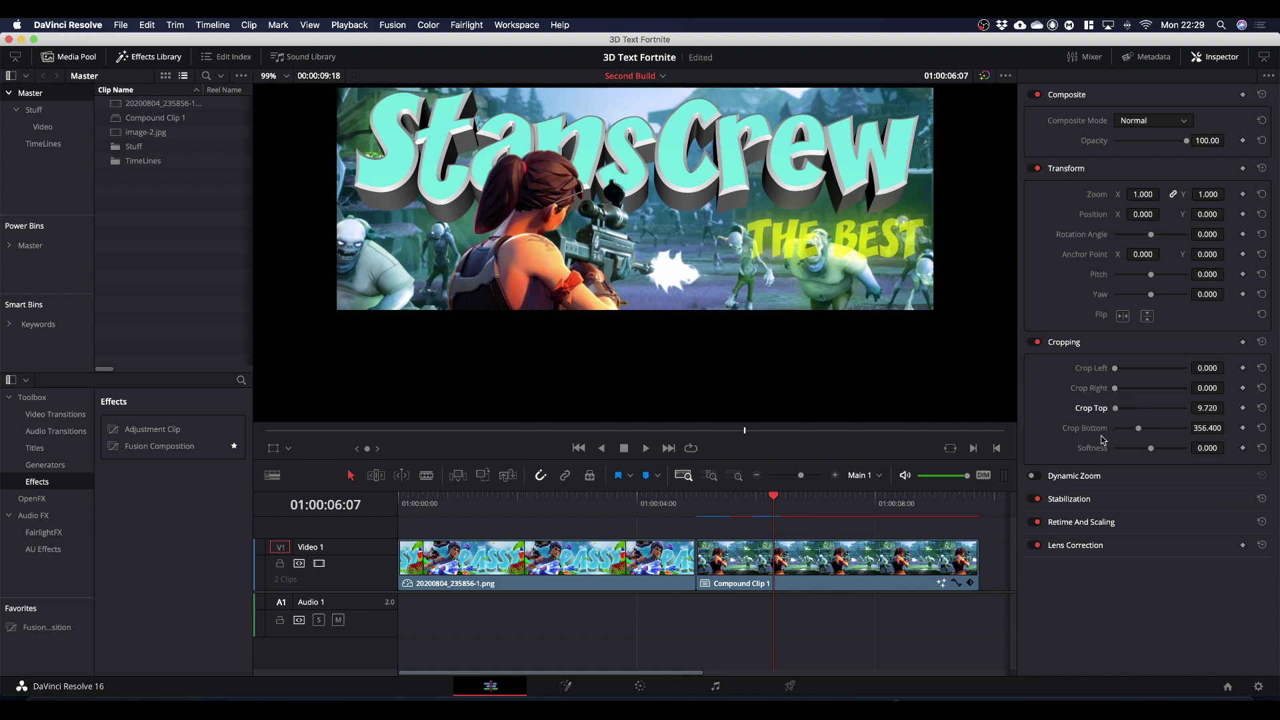
key("super+z")
key("super+z")
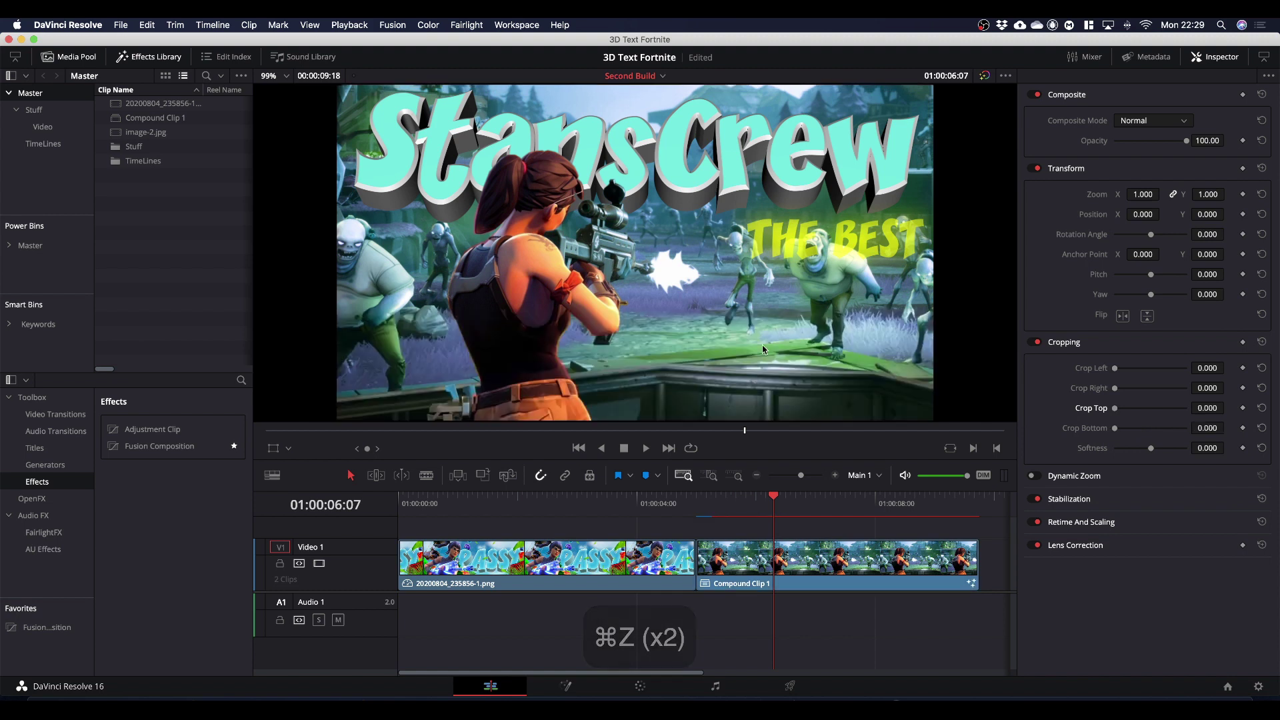
left_click(800, 572)
left_click(568, 687)
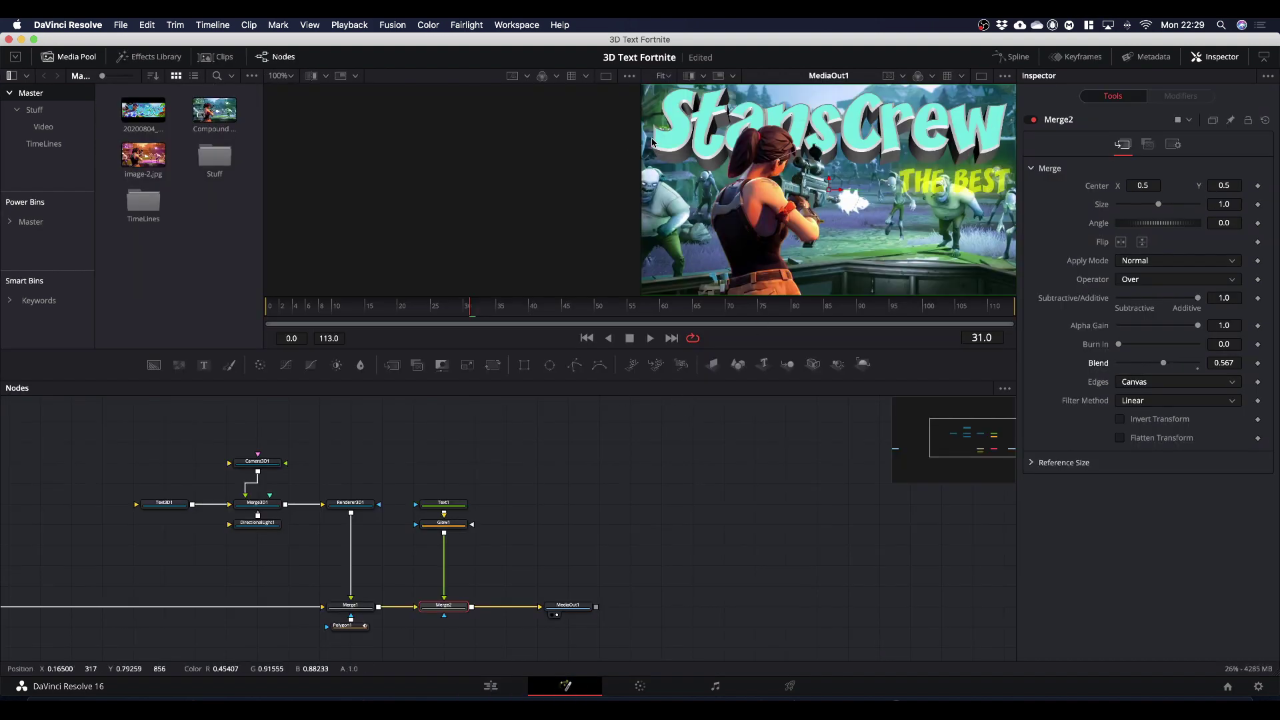
Step: Keyframe Text3D1's Size at 1.0 near frame 24 and 0 at frame 0, then scrub the growth
left_click(160, 505)
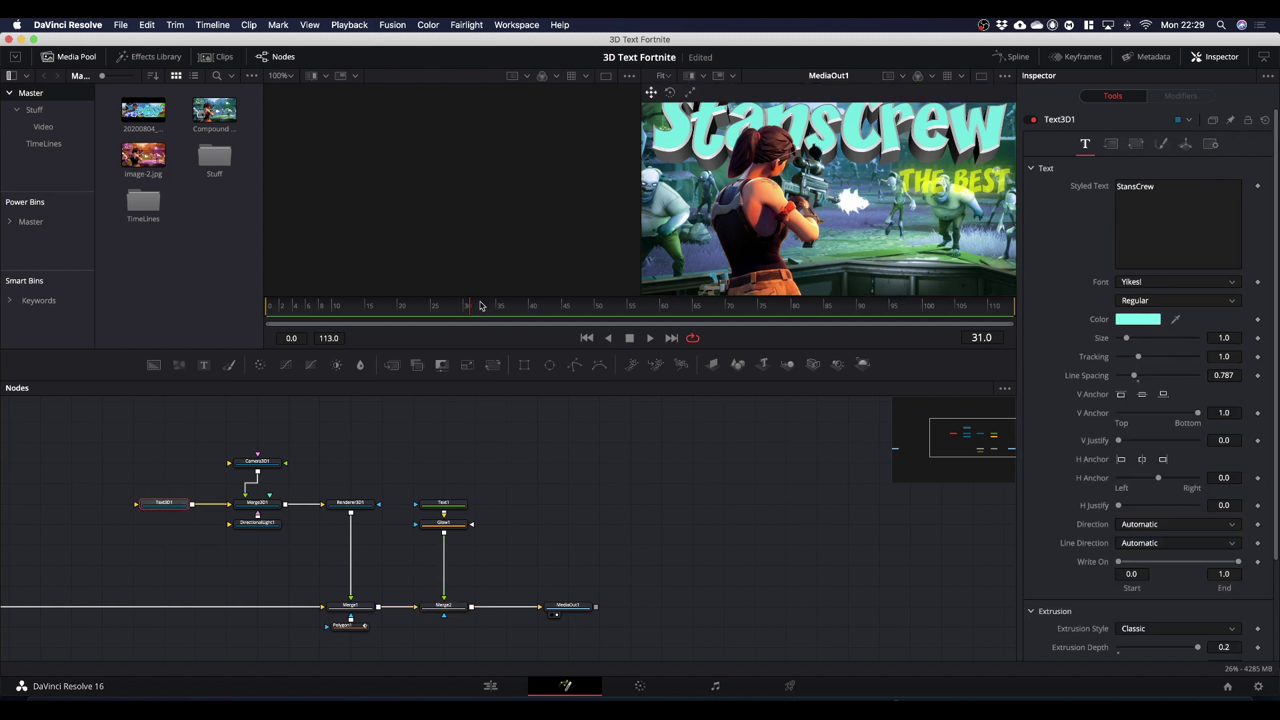
left_click_drag(472, 308, 430, 326)
left_click(1258, 339)
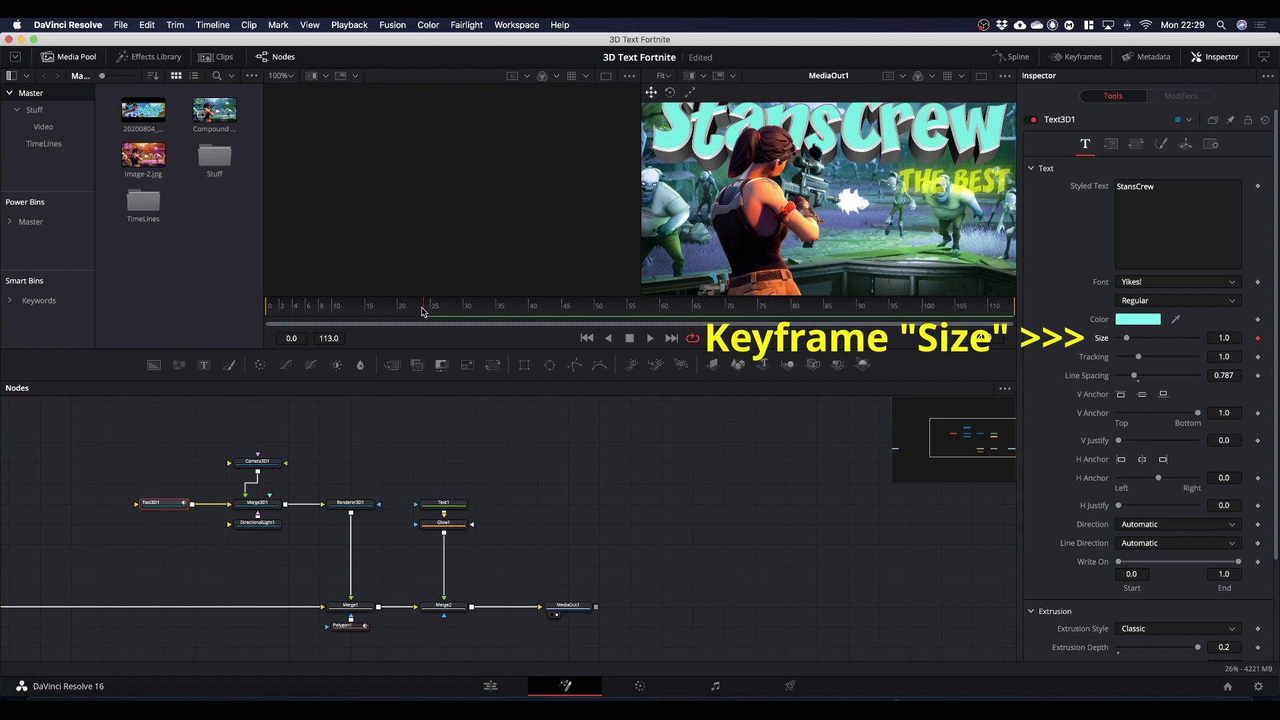
left_click_drag(422, 311, 214, 320)
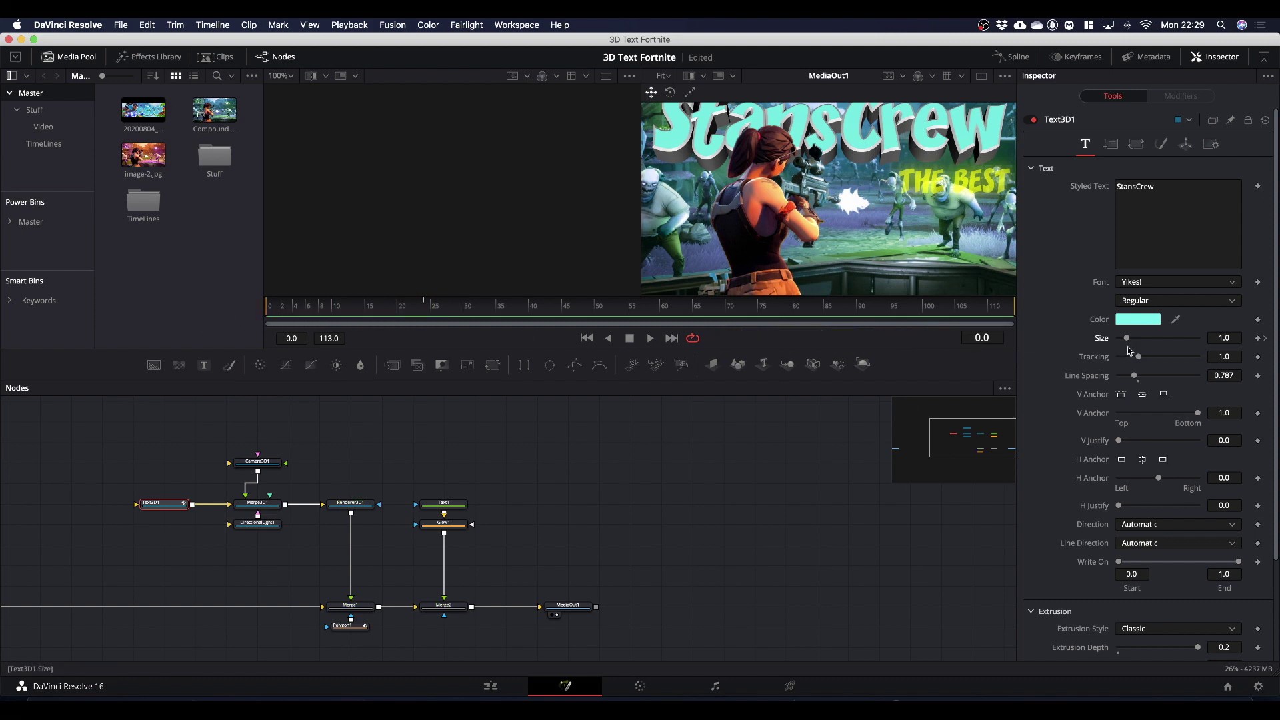
left_click_drag(1127, 339, 1065, 340)
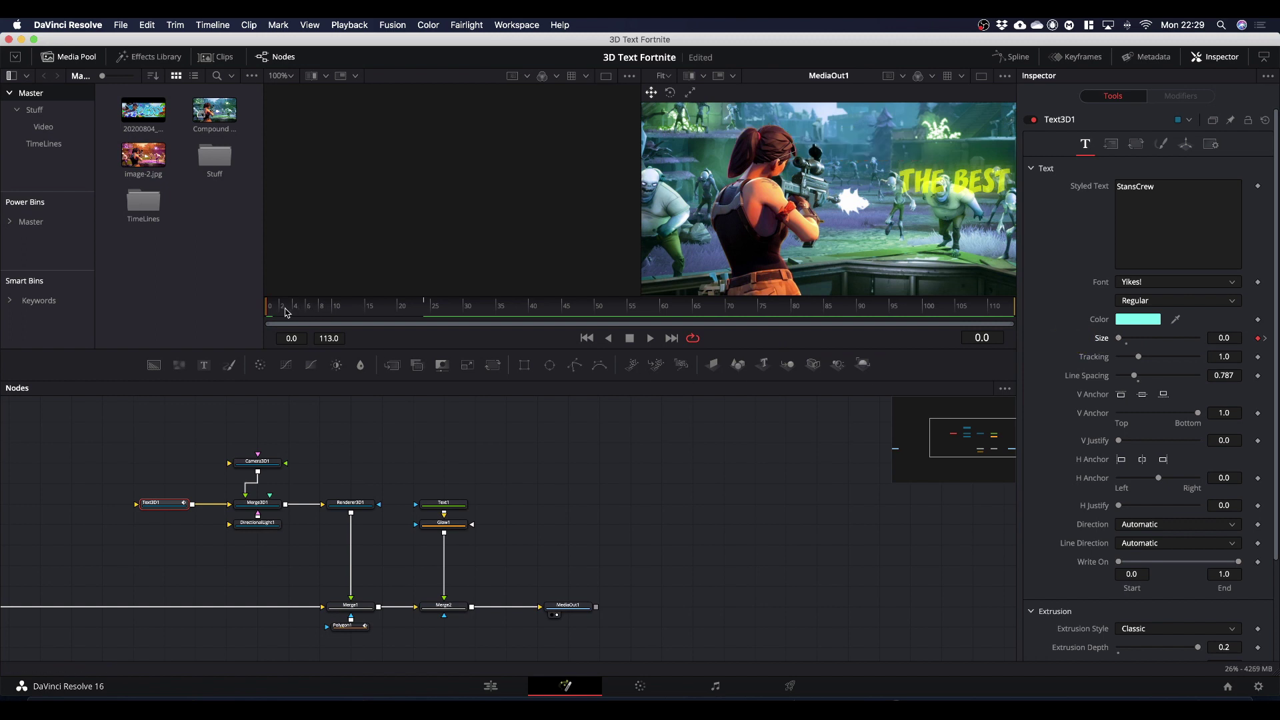
left_click_drag(266, 312, 390, 329)
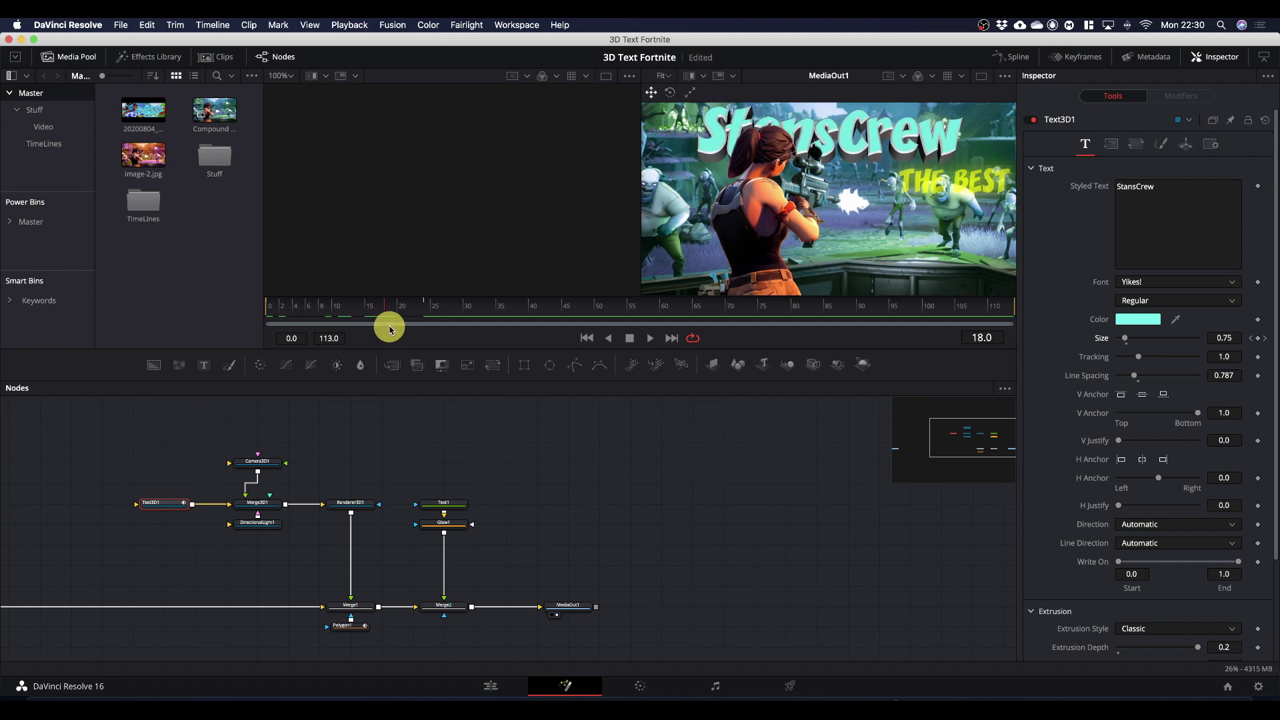
left_click(440, 504)
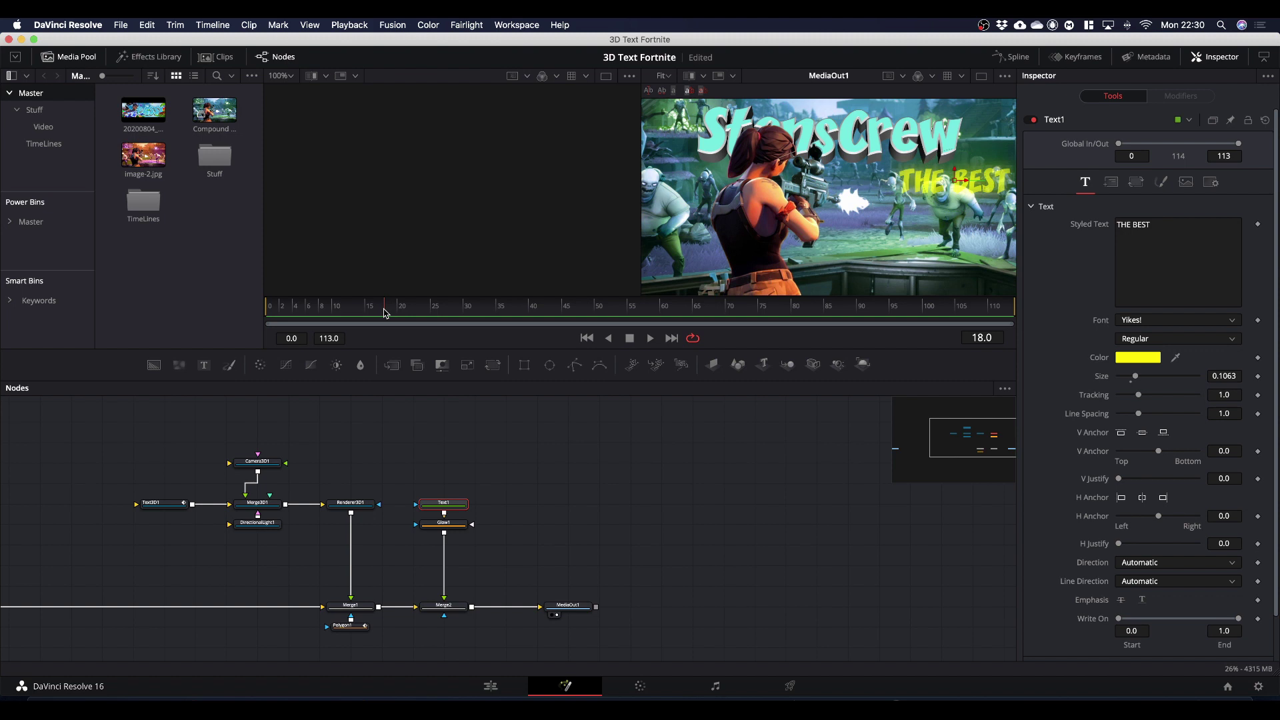
Step: Keyframe THE BEST's Size at 0.1063 on frame 42 and 0 on frame 18, then play from frame 0
left_click_drag(385, 313, 542, 325)
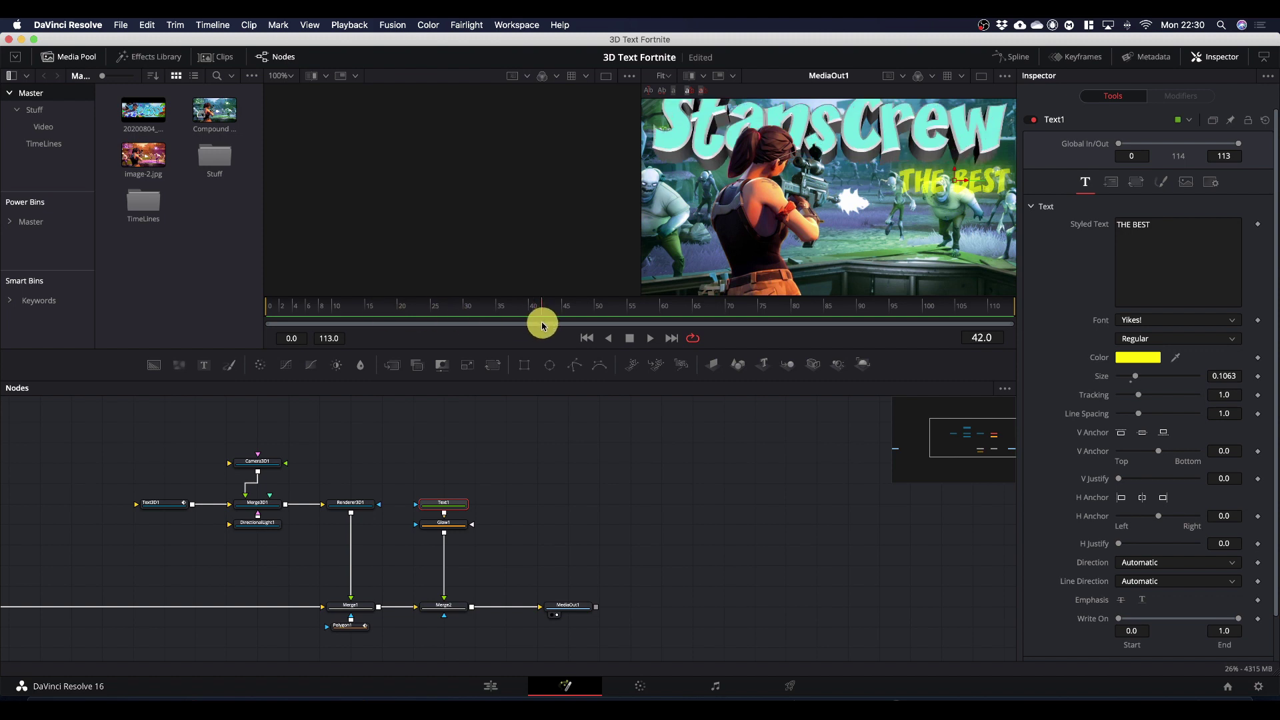
left_click(1258, 377)
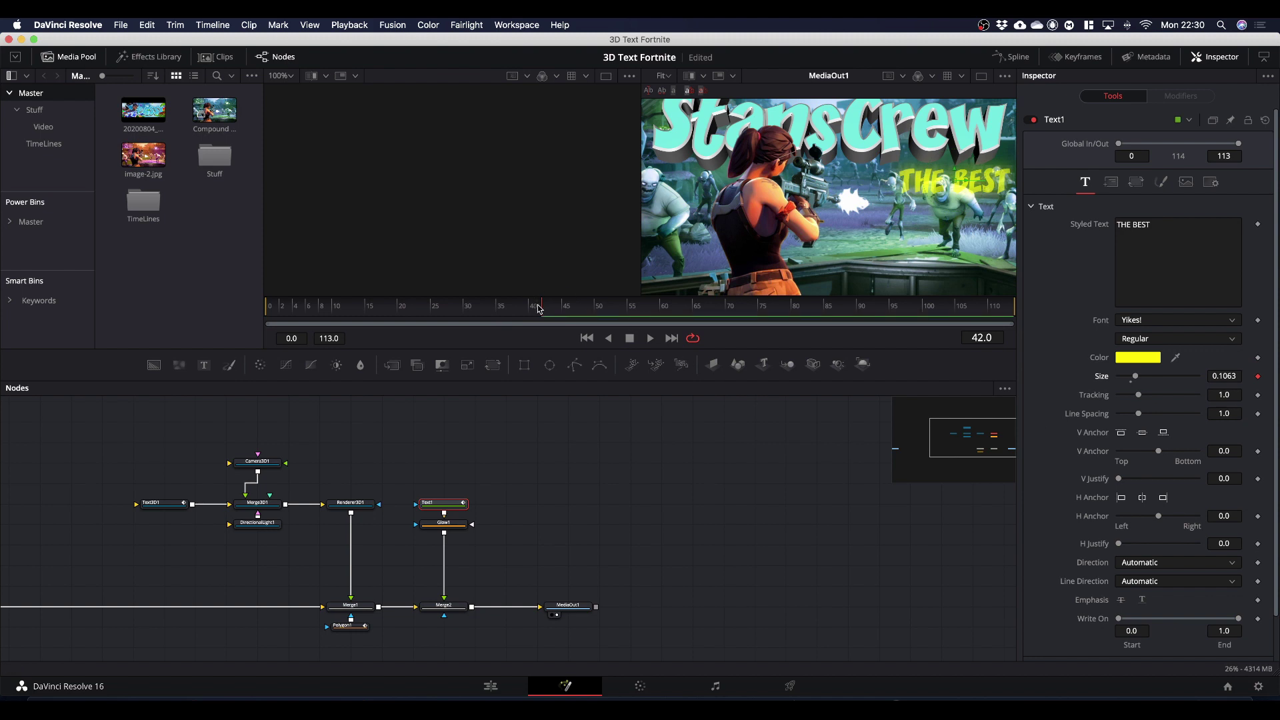
left_click_drag(543, 313, 389, 325)
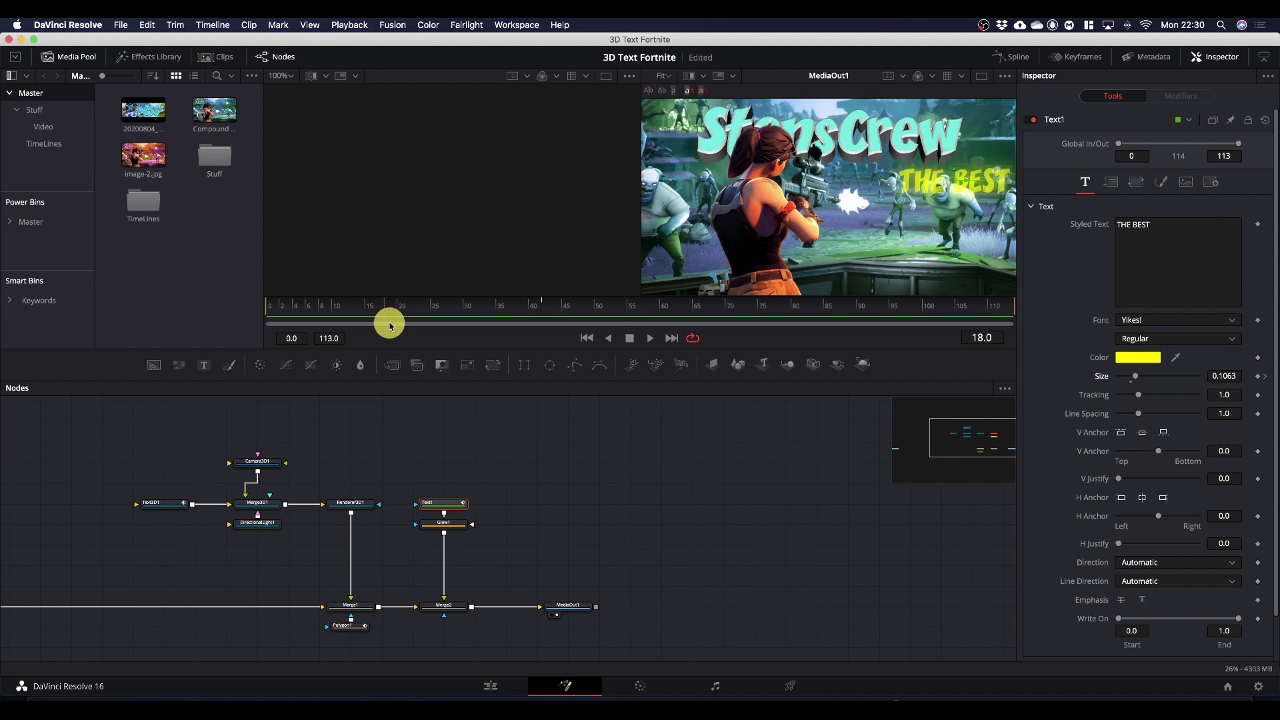
left_click_drag(1137, 377, 1009, 379)
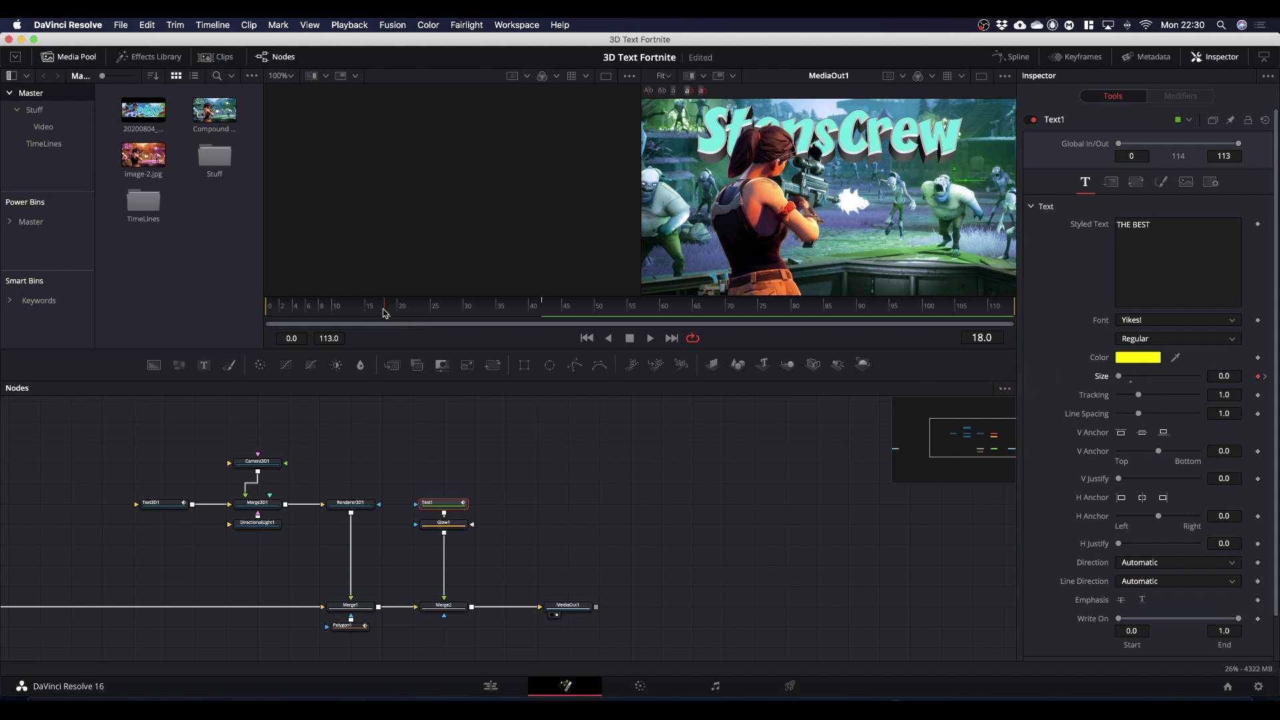
left_click_drag(384, 314, 234, 330)
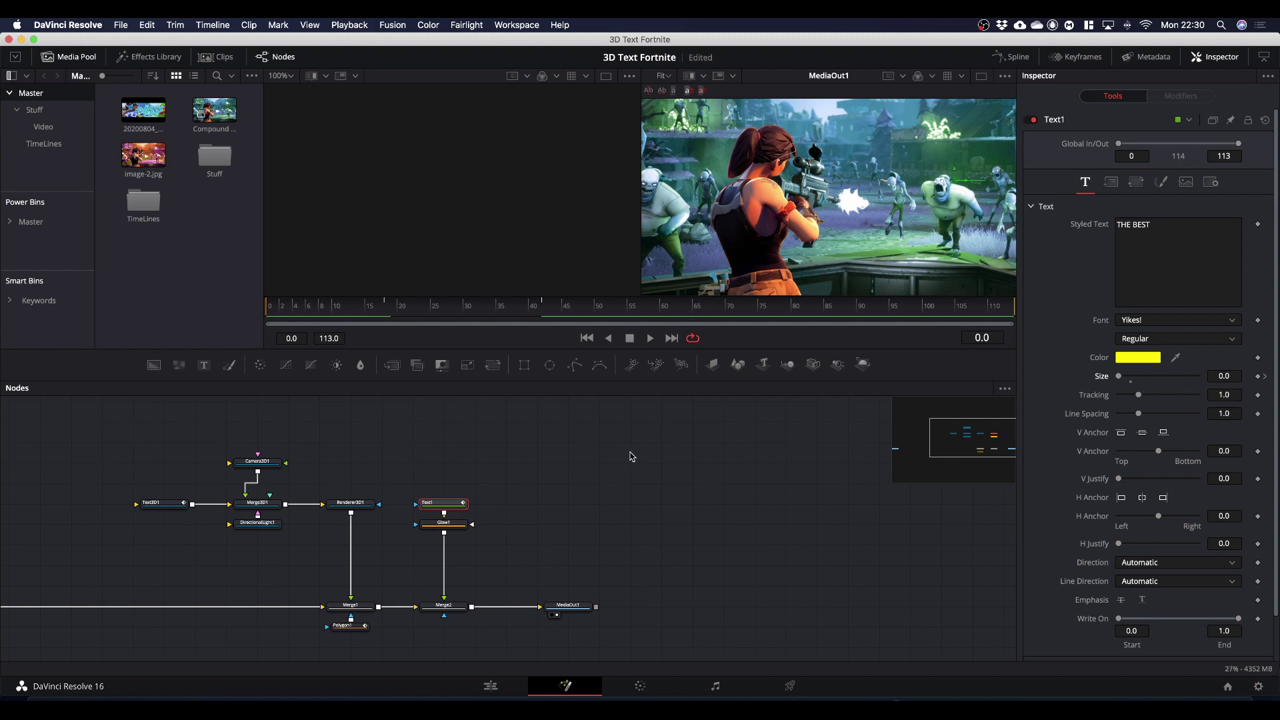
key("space")
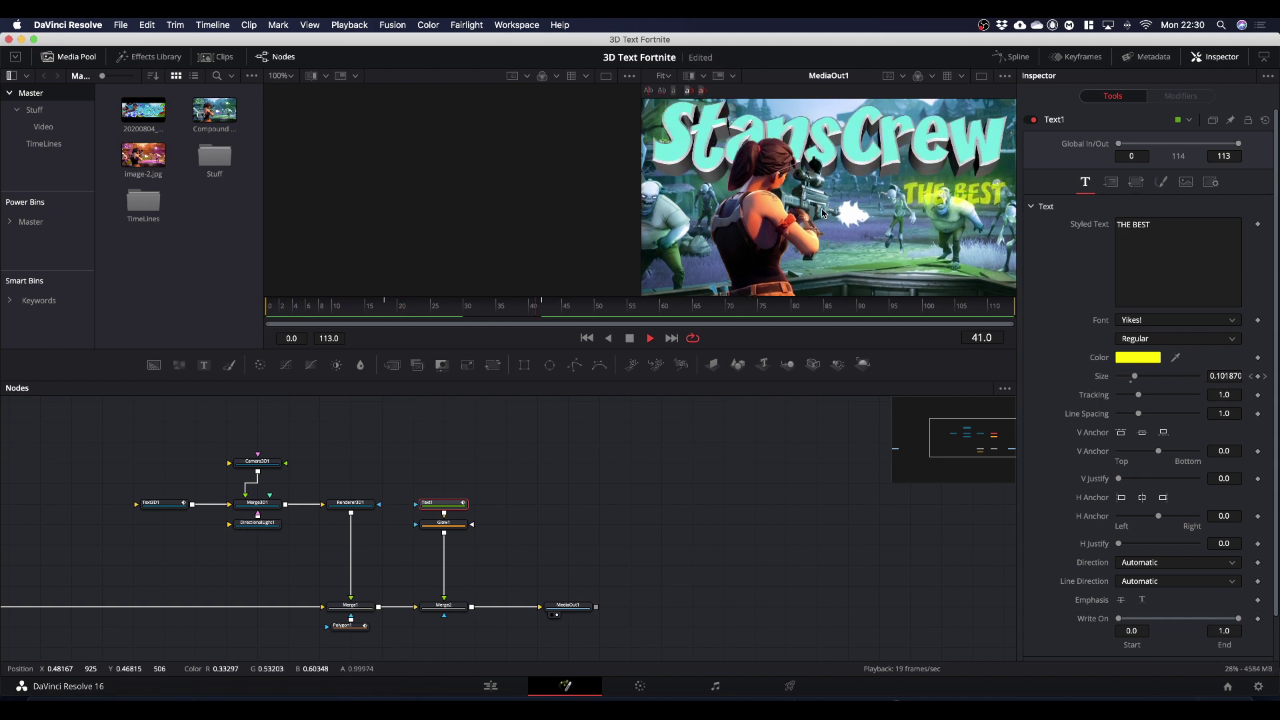
Step: Enlarge the viewer area, switch to a single output viewer, and pick a larger zoom level
left_click_drag(800, 348, 804, 478)
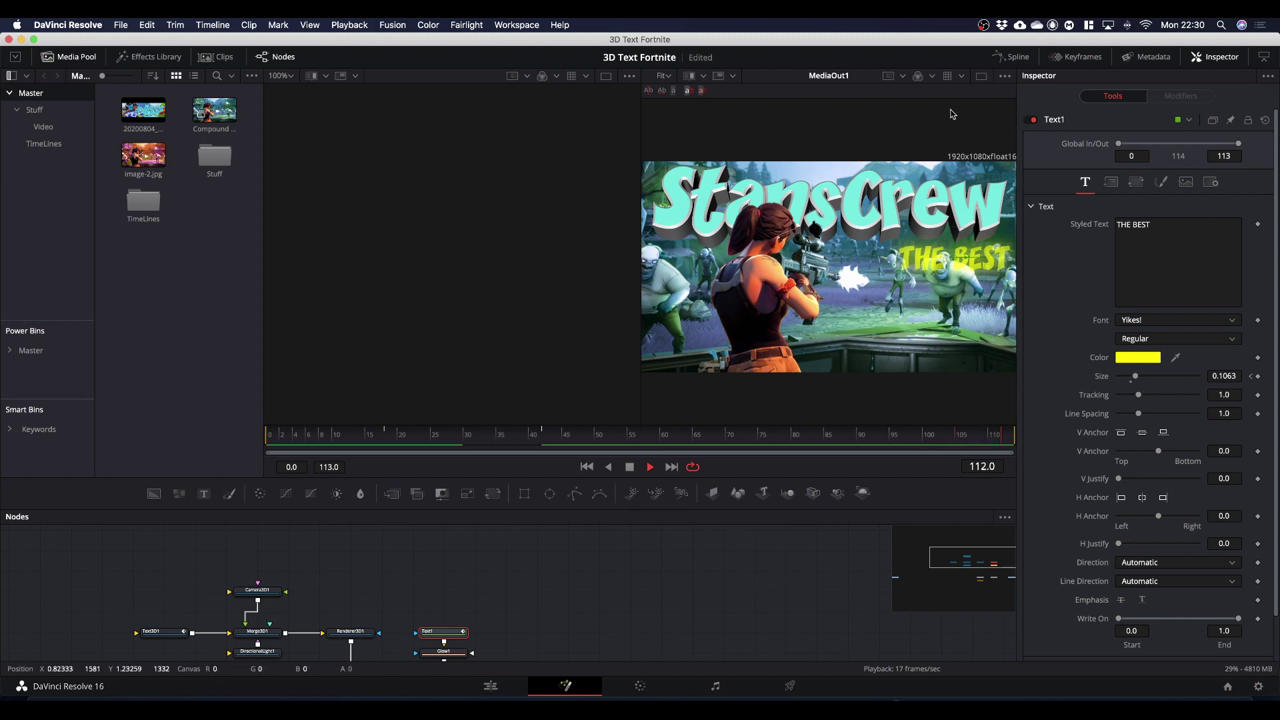
left_click(980, 77)
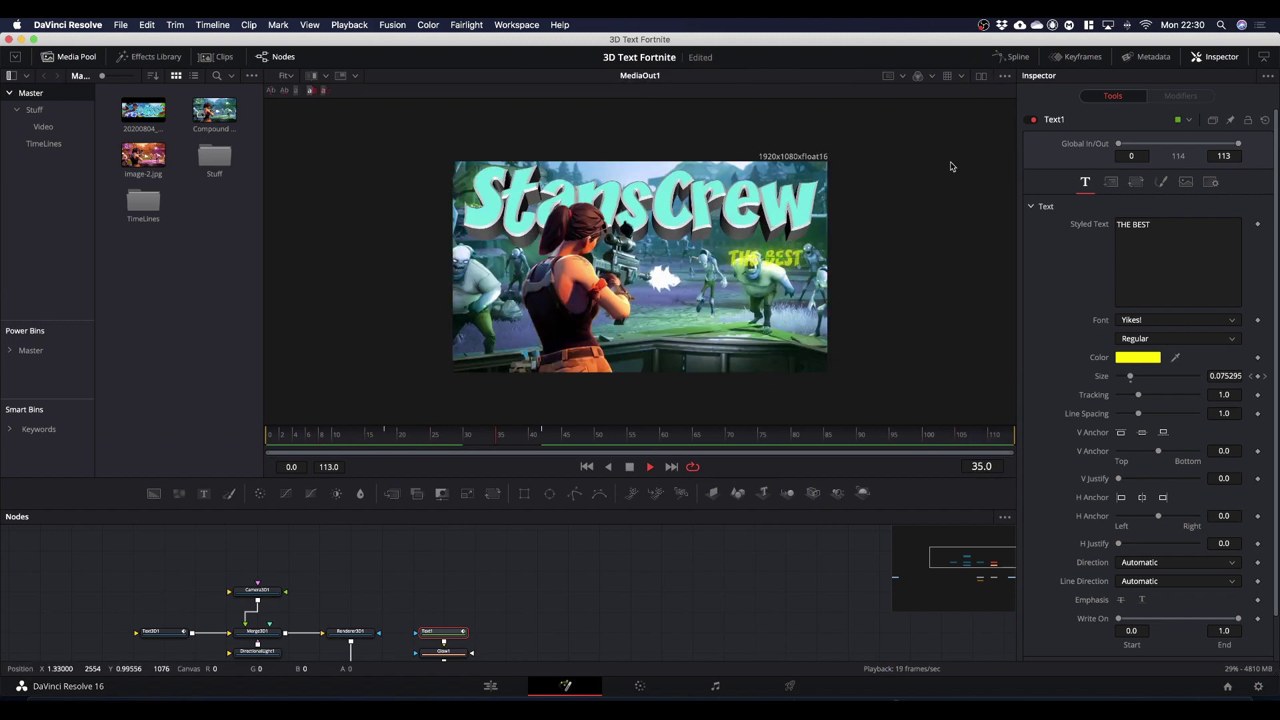
left_click(291, 81)
left_click(285, 126)
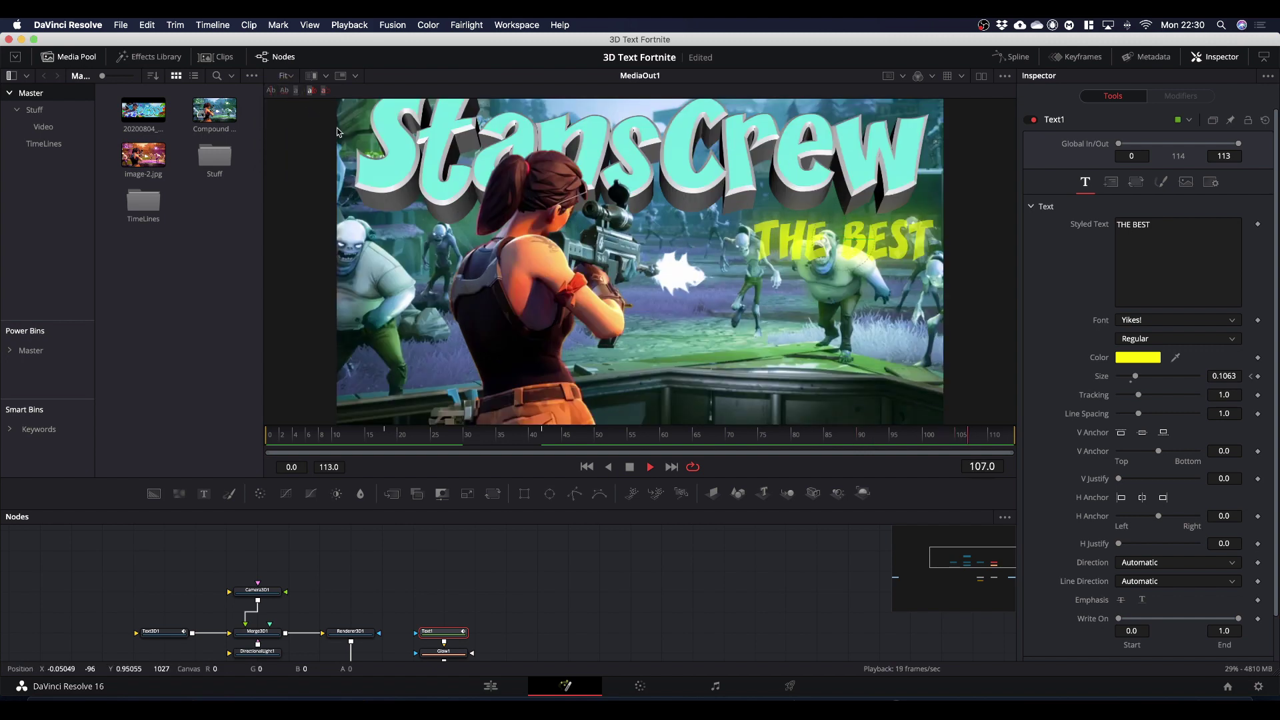